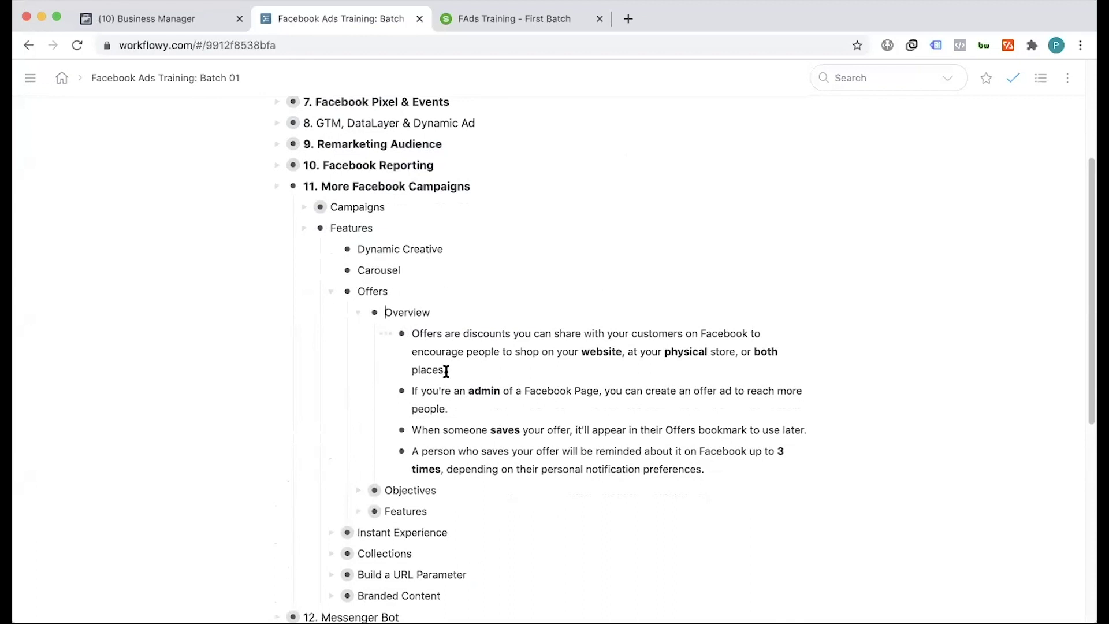
# - Read the Overview notes under Offers about where offer discounts apply and who can create offer ads
pyautogui.scroll(-1, 446, 371)
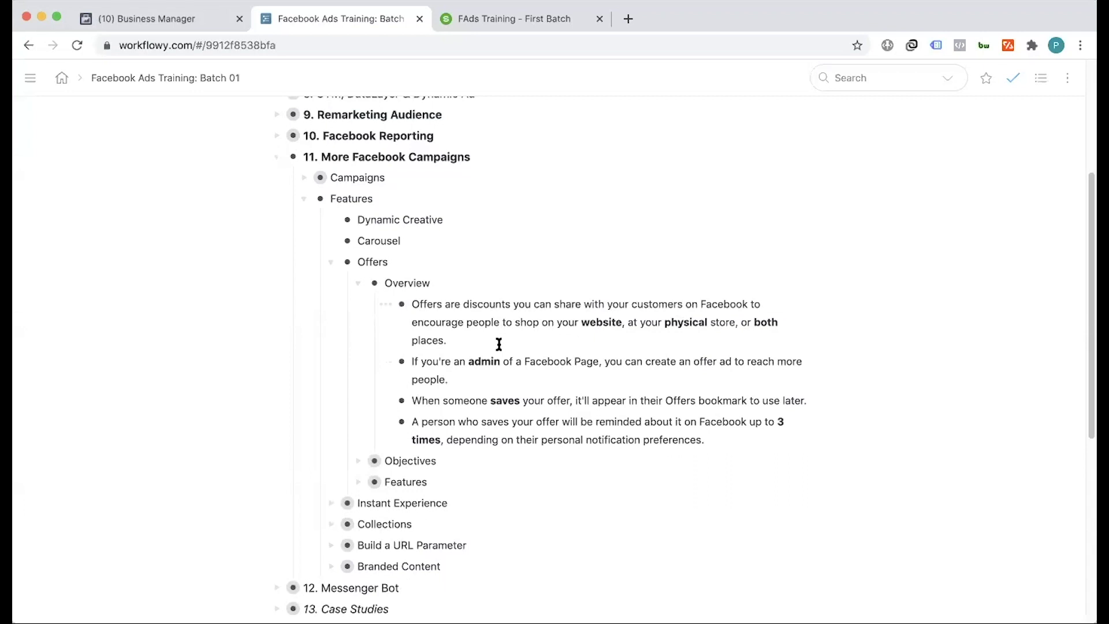
pyautogui.scroll(-1, 499, 344)
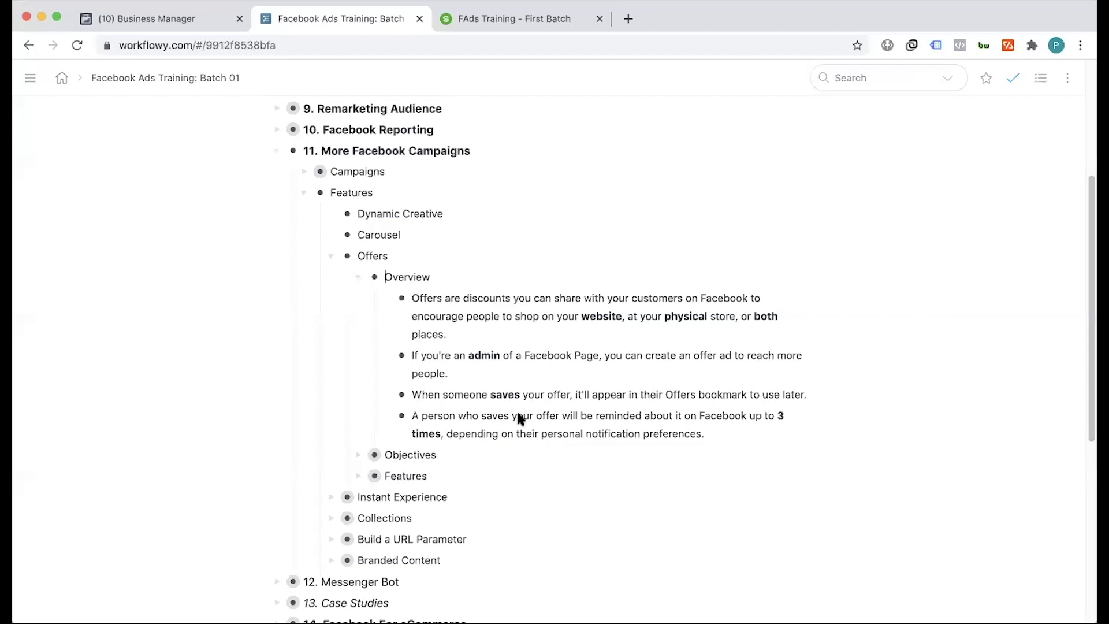
pyautogui.scroll(-1, 520, 417)
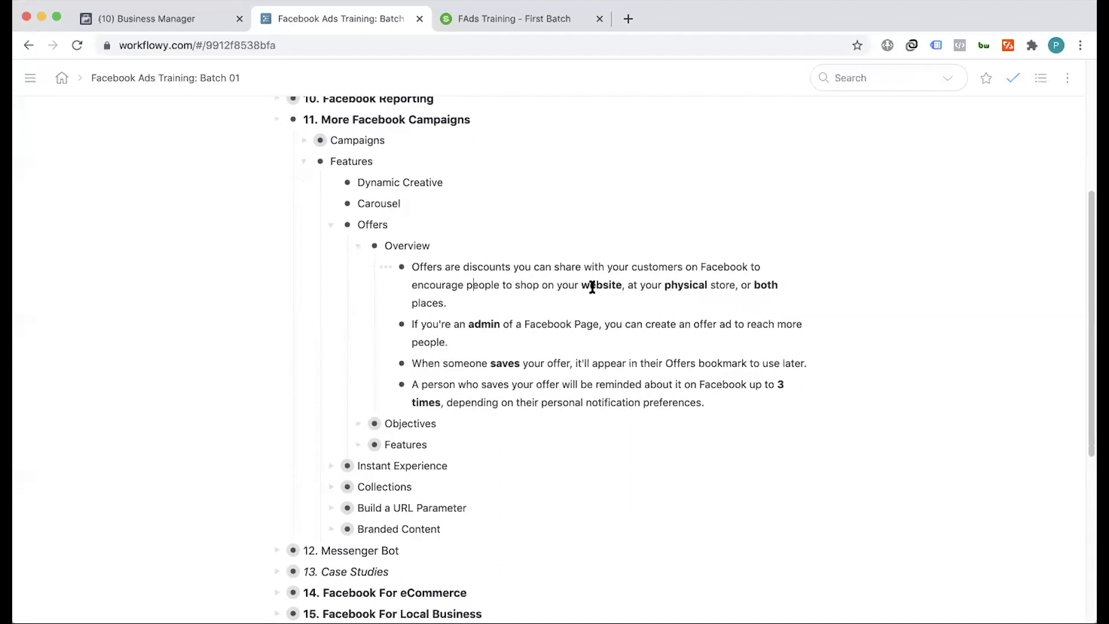
pyautogui.moveTo(663, 285); pyautogui.dragTo(722, 297)
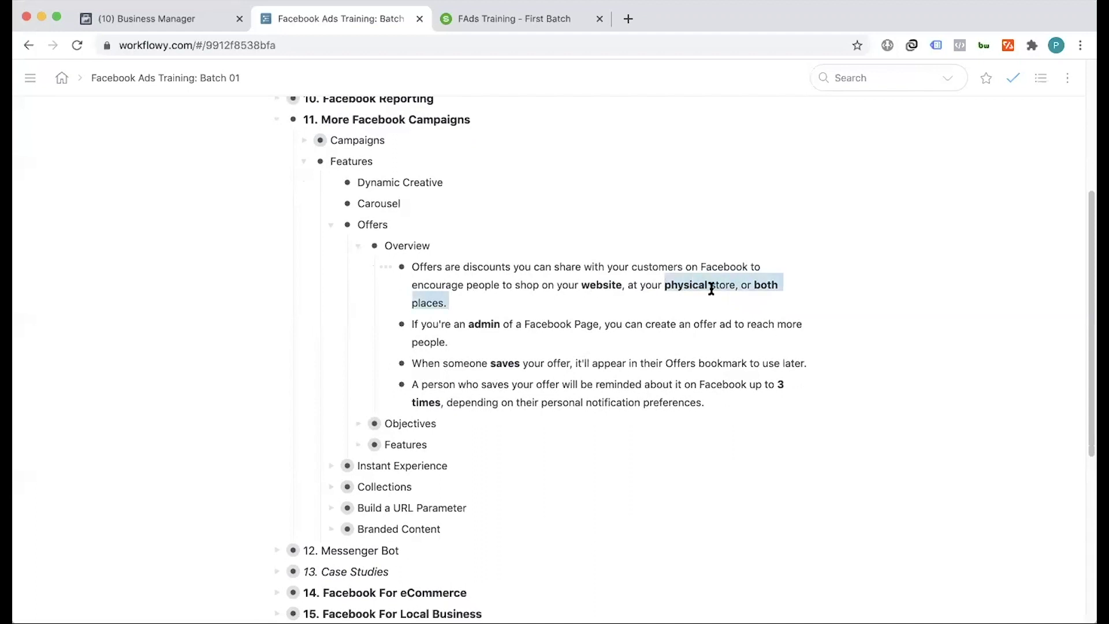
pyautogui.click(711, 289)
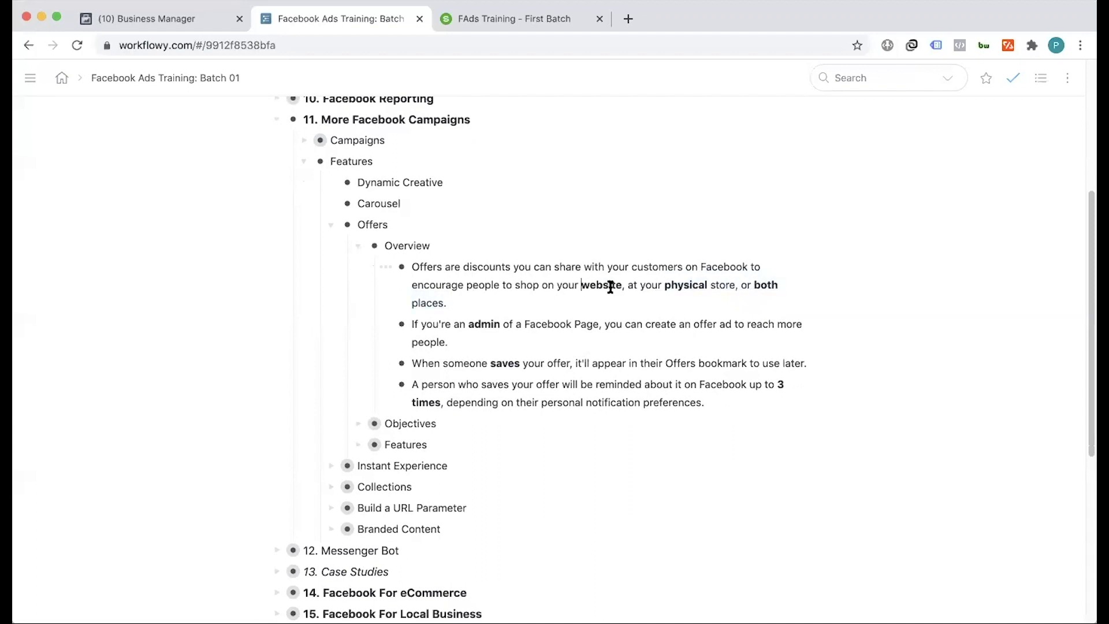
pyautogui.moveTo(583, 284); pyautogui.dragTo(713, 290)
pyautogui.click(629, 286)
pyautogui.scroll(-1, 508, 399)
pyautogui.moveTo(468, 313); pyautogui.dragTo(597, 319)
pyautogui.click(557, 312)
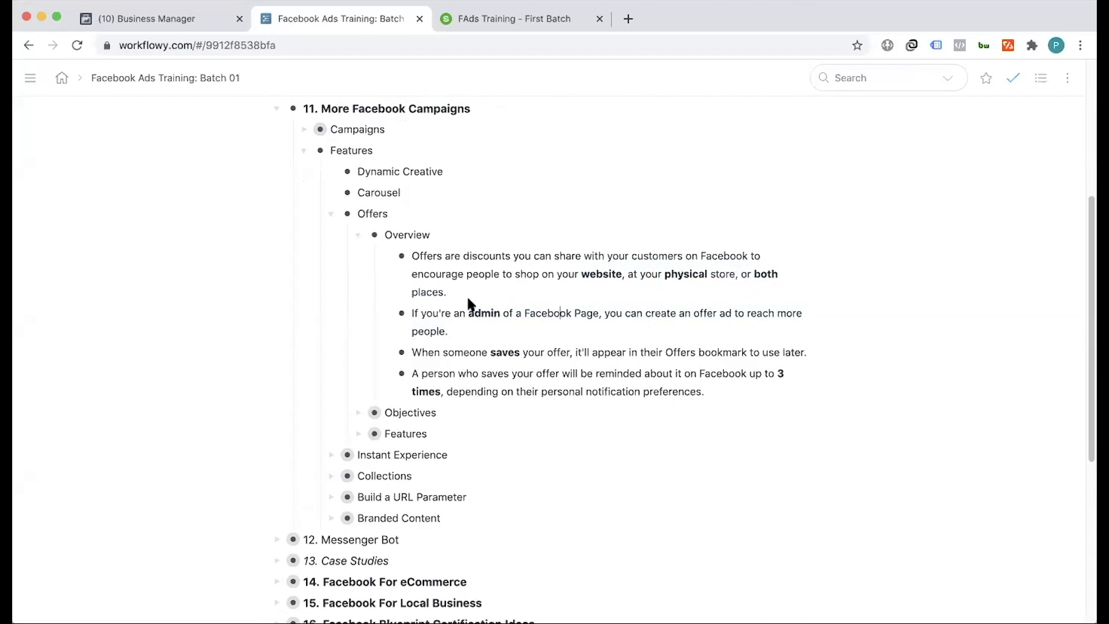
pyautogui.click(469, 314)
pyautogui.click(491, 370)
pyautogui.scroll(-1, 507, 330)
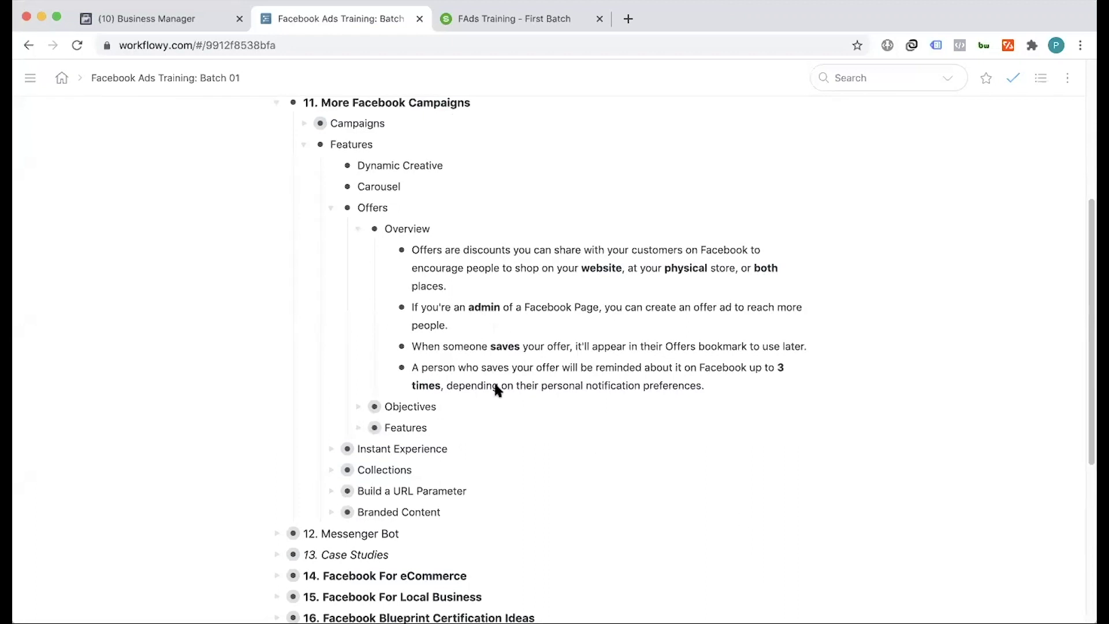
# - Review the Overview notes on saved offers, reminders, website and physical store use, and collapse the Overview bullet
pyautogui.scroll(-2, 488, 364)
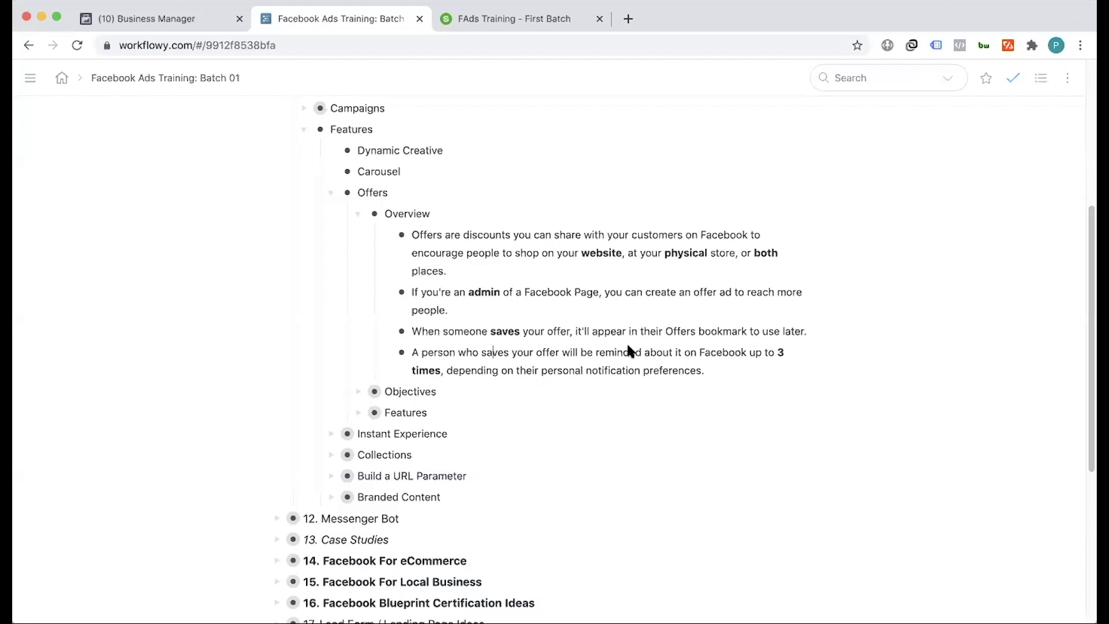
pyautogui.scroll(-1, 541, 356)
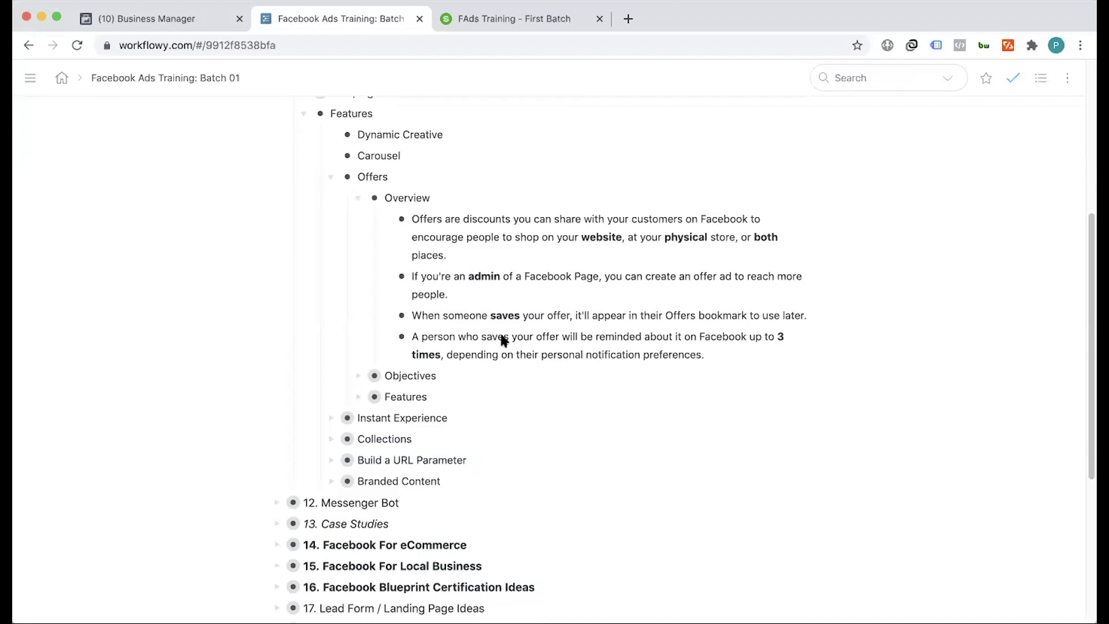
pyautogui.moveTo(663, 237); pyautogui.dragTo(735, 237)
pyautogui.click(623, 315)
pyautogui.scroll(-2, 545, 350)
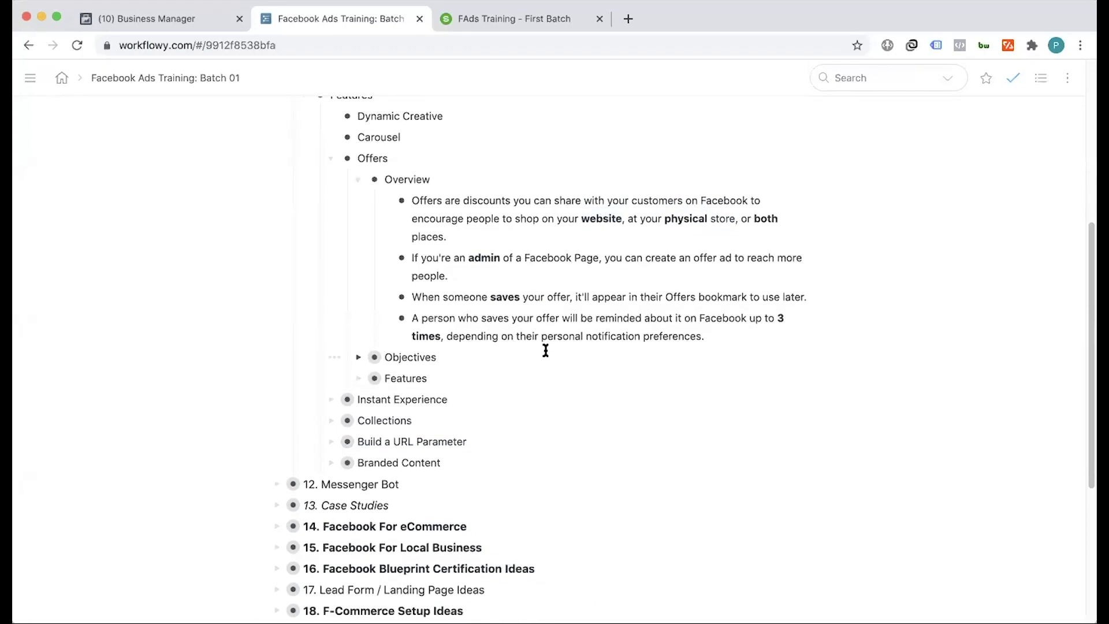
pyautogui.scroll(-1, 545, 350)
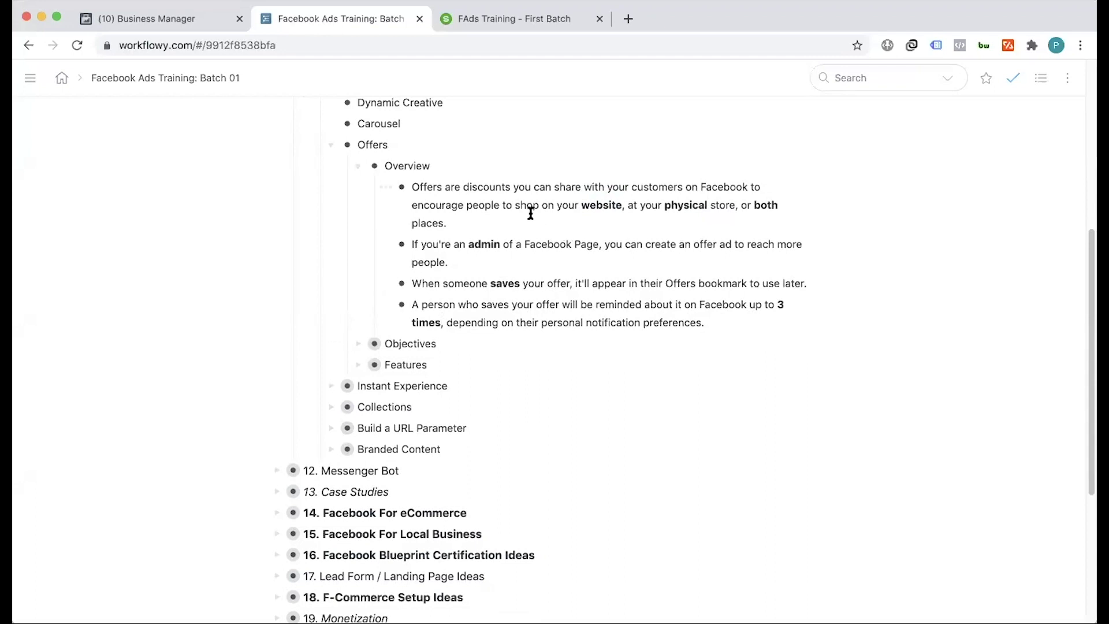
pyautogui.moveTo(514, 205); pyautogui.dragTo(620, 207)
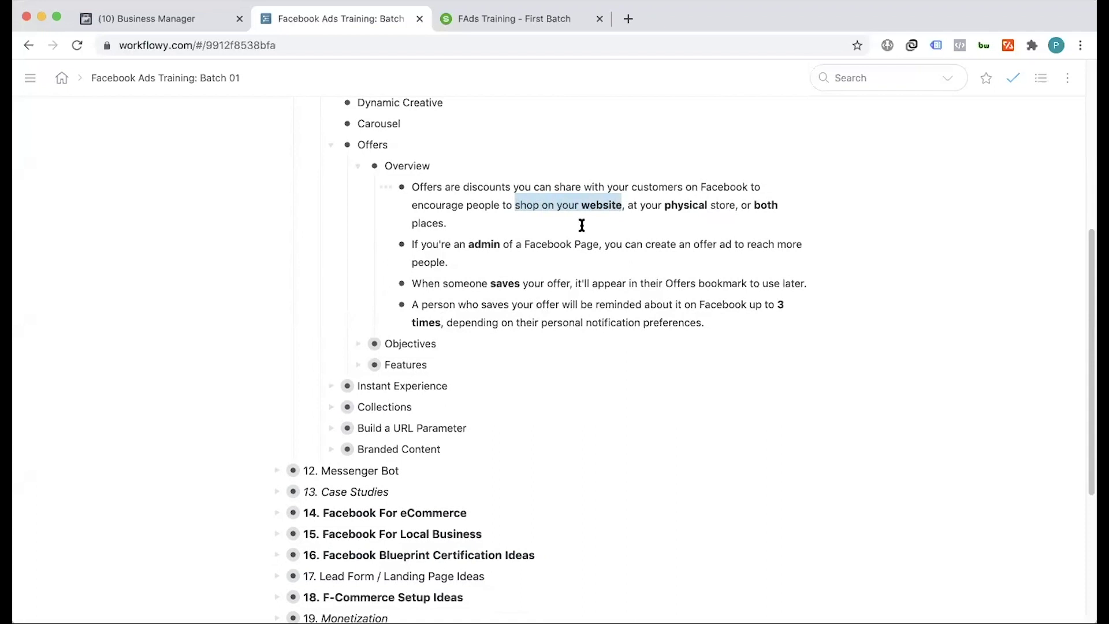
pyautogui.click(551, 315)
pyautogui.moveTo(667, 205); pyautogui.dragTo(736, 206)
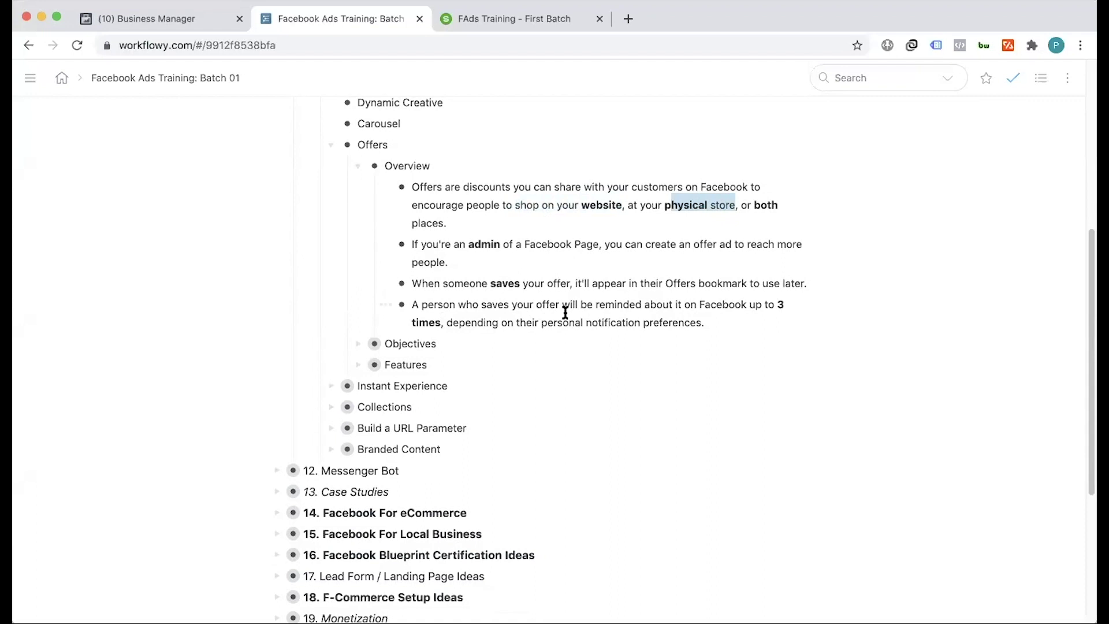
pyautogui.click(556, 325)
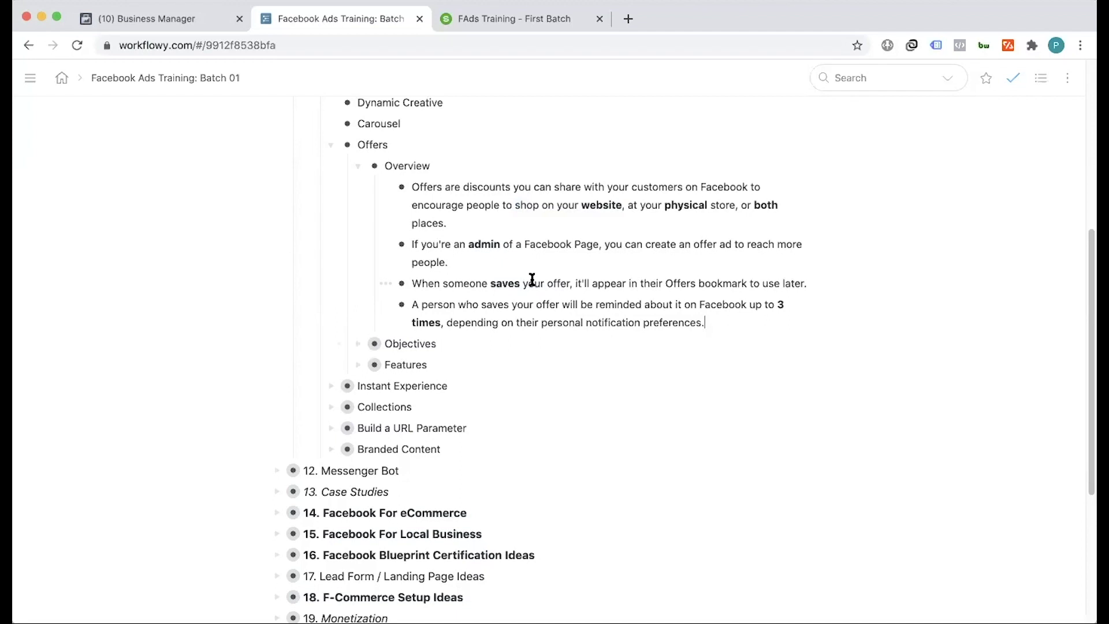
pyautogui.click(357, 168)
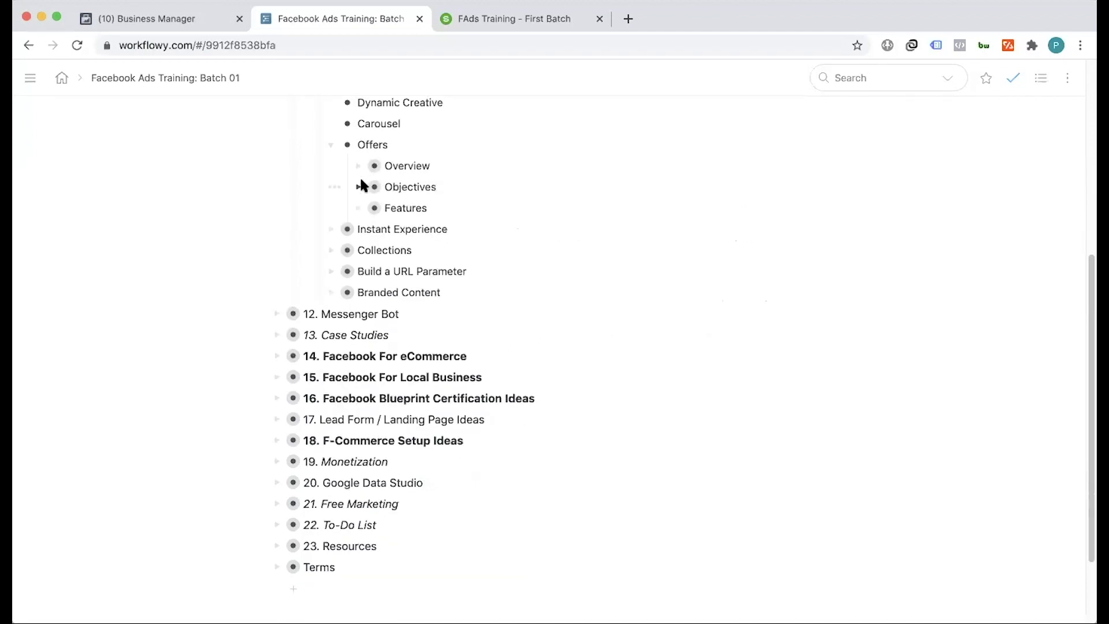
# - Expand Objectives under Offers, go through the objectives that support offers, and collapse it again
pyautogui.click(358, 187)
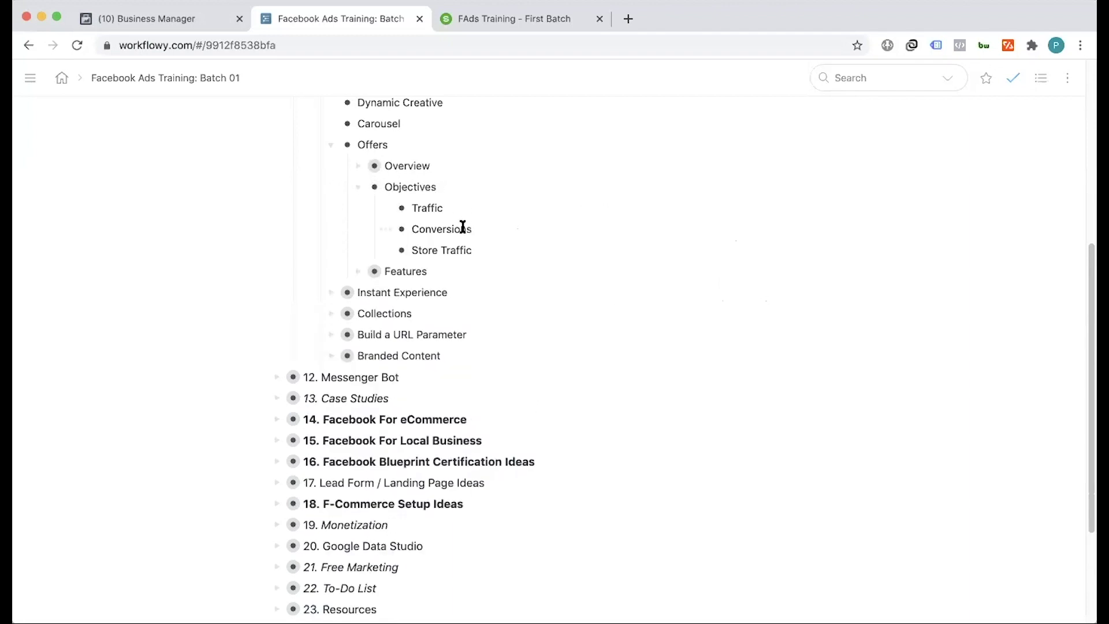
pyautogui.doubleClick(426, 208)
pyautogui.doubleClick(439, 229)
pyautogui.doubleClick(426, 250)
pyautogui.click(450, 249)
pyautogui.click(357, 184)
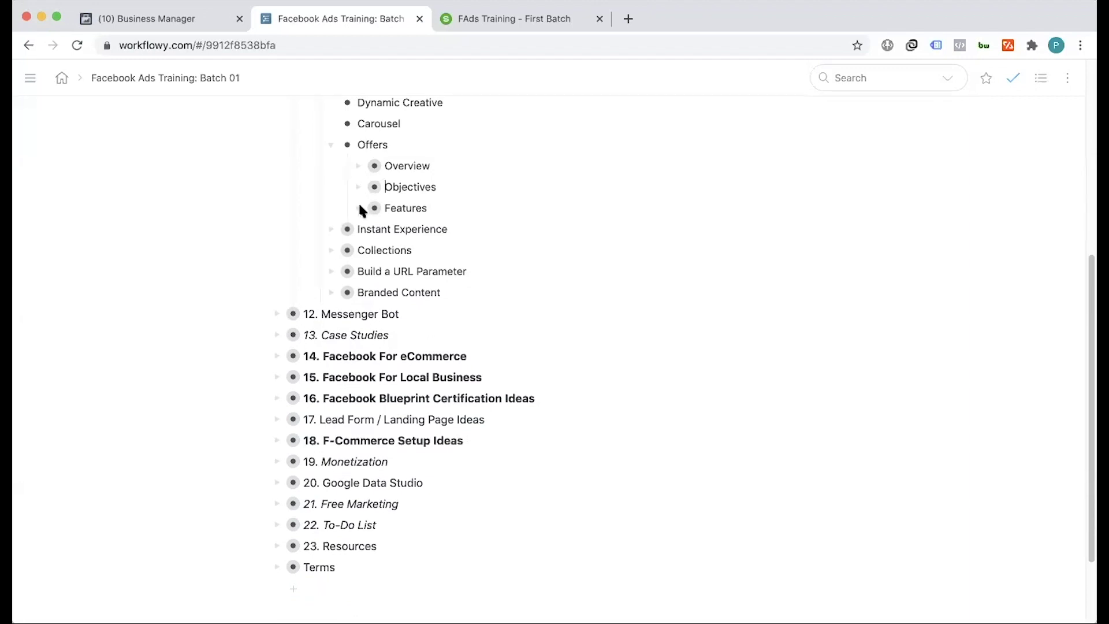
# - Expand Features under Offers, read the notes on online, in-store and combined offer ads, and collapse it again
pyautogui.click(358, 208)
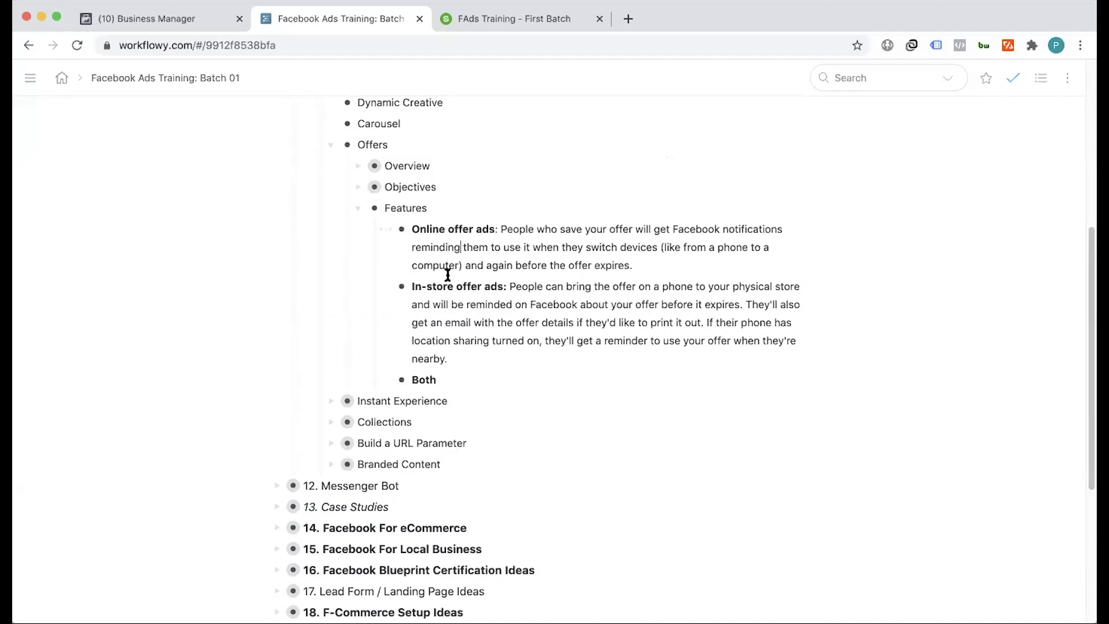
pyautogui.moveTo(412, 286); pyautogui.dragTo(500, 283)
pyautogui.moveTo(434, 228); pyautogui.dragTo(623, 272)
pyautogui.click(559, 306)
pyautogui.moveTo(412, 286); pyautogui.dragTo(485, 356)
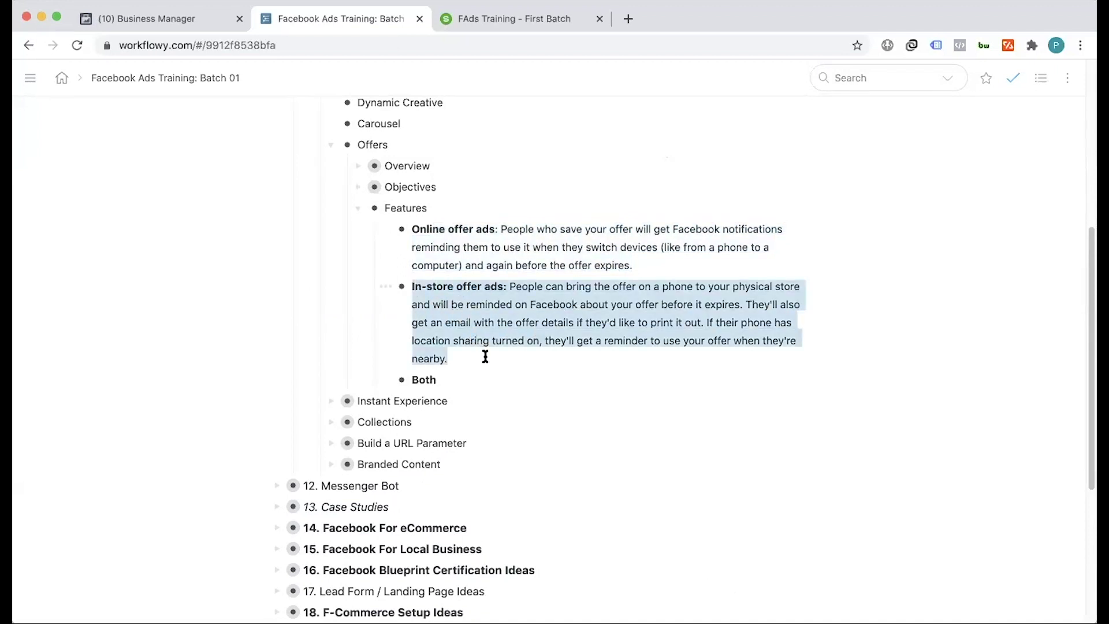
pyautogui.click(462, 328)
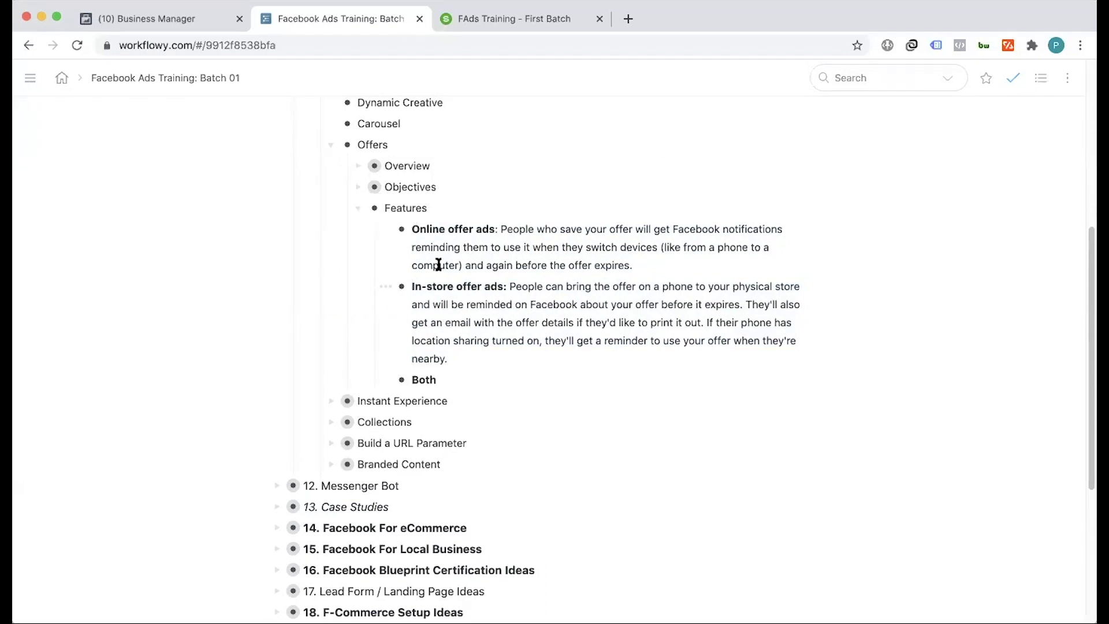
pyautogui.moveTo(411, 226); pyautogui.dragTo(506, 230)
pyautogui.click(459, 267)
pyautogui.doubleClick(425, 378)
pyautogui.click(359, 209)
pyautogui.scroll(2, 387, 225)
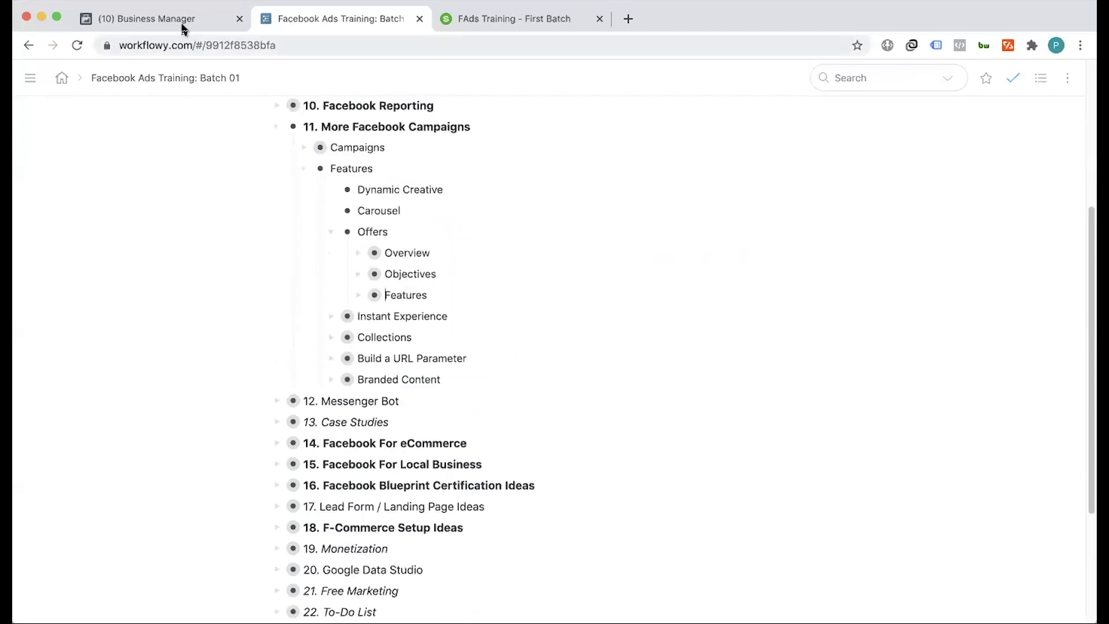
# - Switch to Facebook Business Manager and open Ads Manager
pyautogui.click(207, 25)
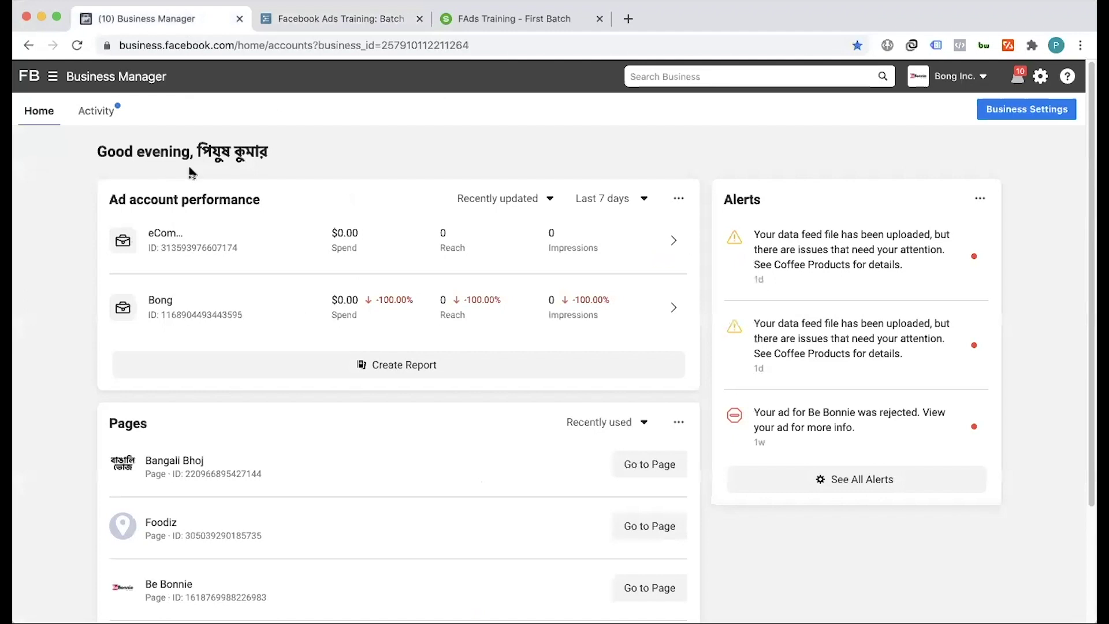
pyautogui.click(53, 76)
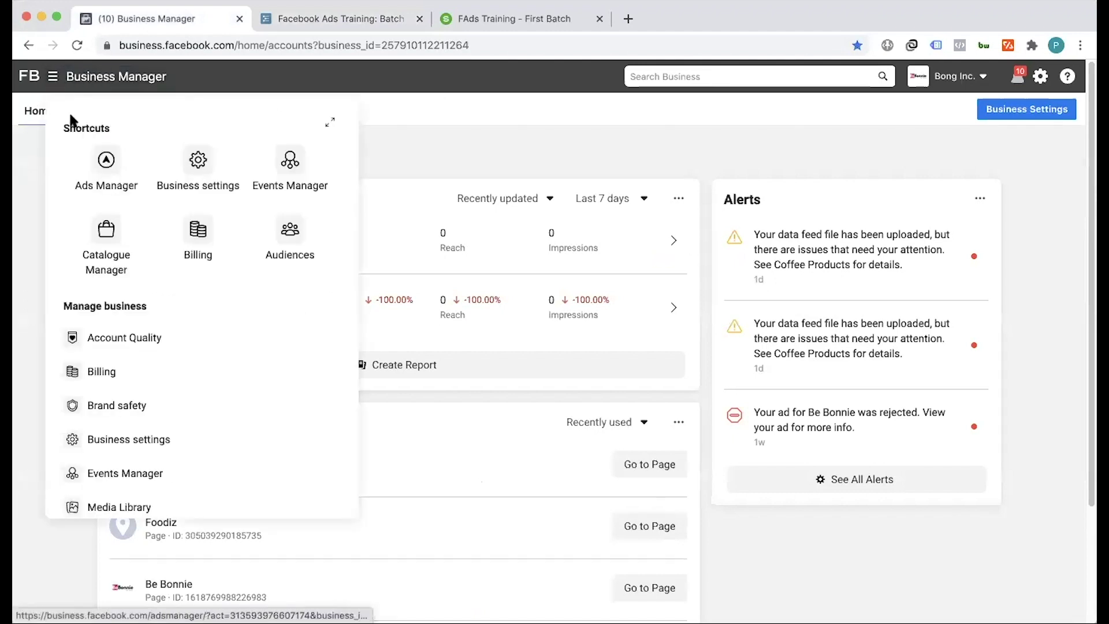
pyautogui.click(107, 159)
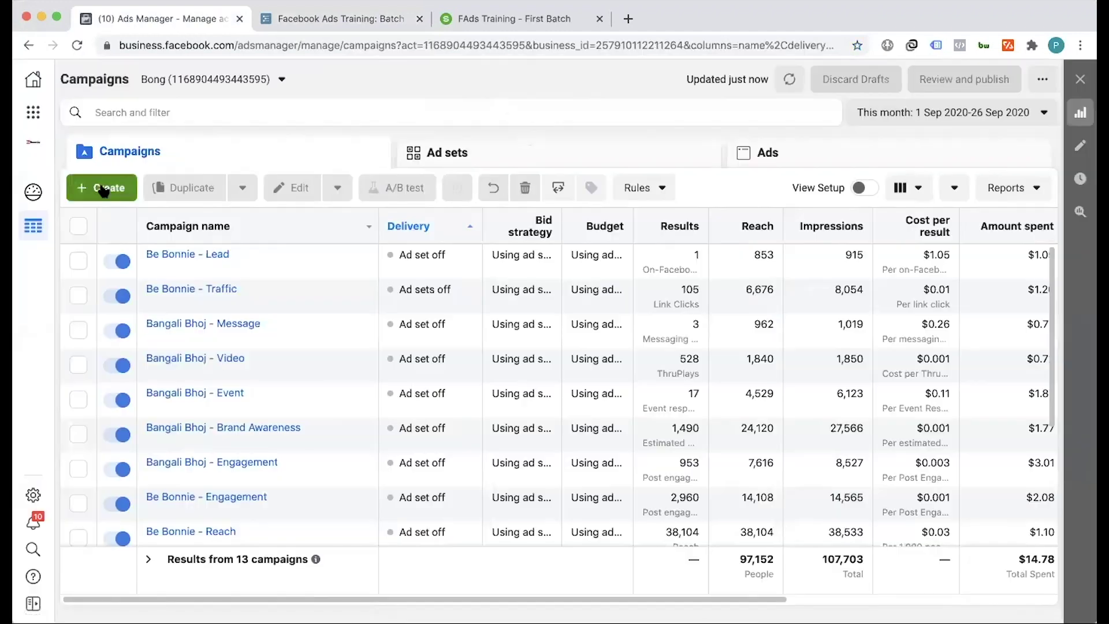
# - Create a new campaign with the Traffic objective
pyautogui.click(102, 188)
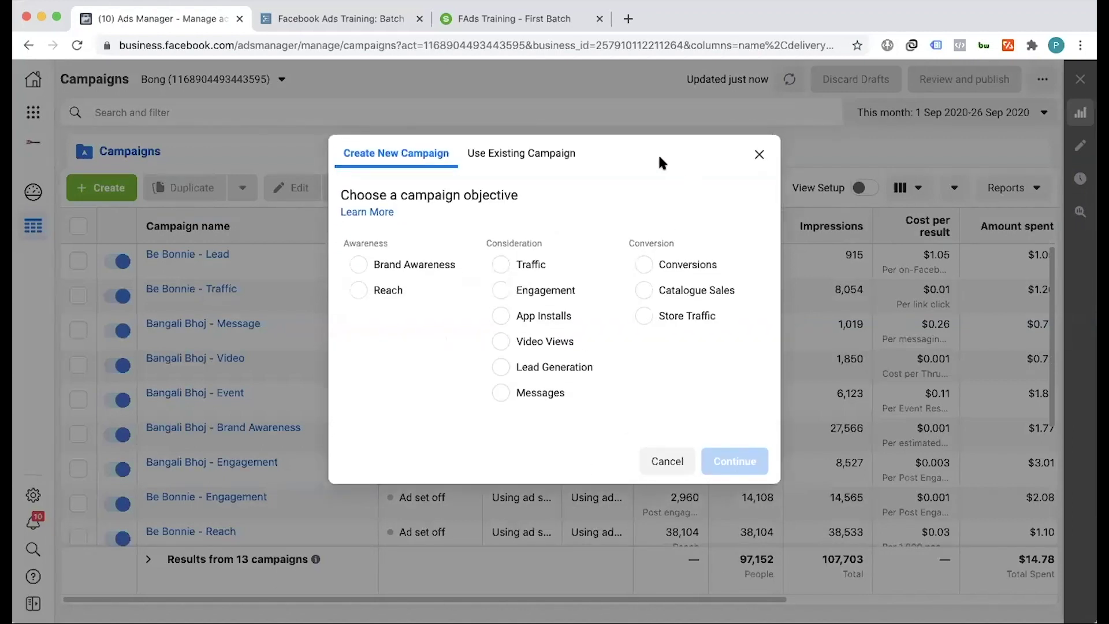
pyautogui.click(527, 264)
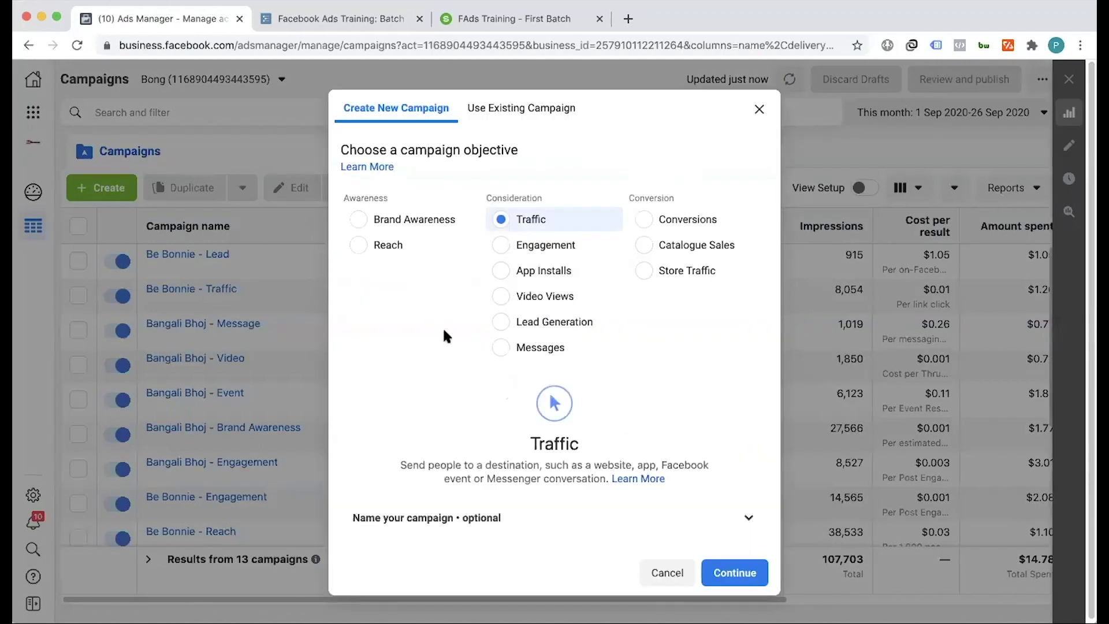
pyautogui.click(726, 572)
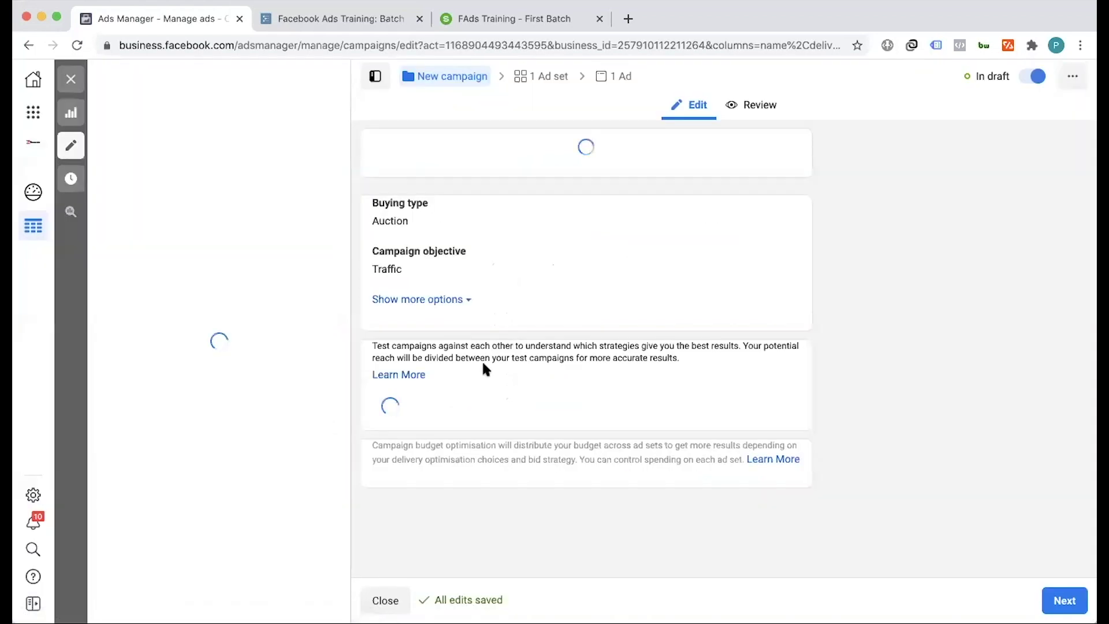
# - Open the new ad set's settings and turn on the Offer option
pyautogui.click(546, 77)
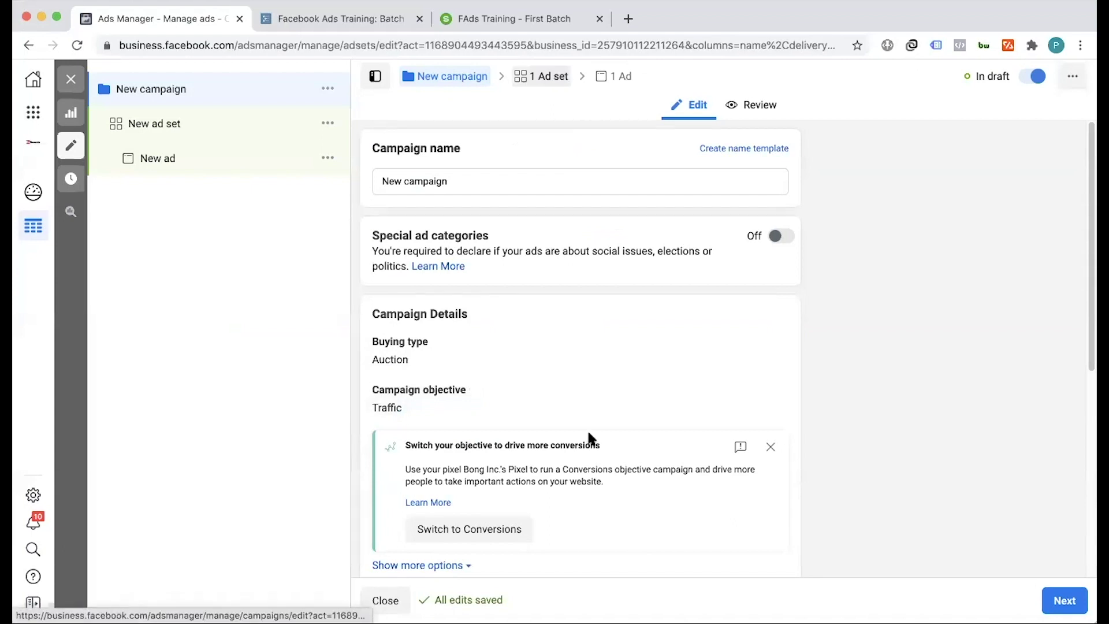
pyautogui.scroll(-5, 539, 359)
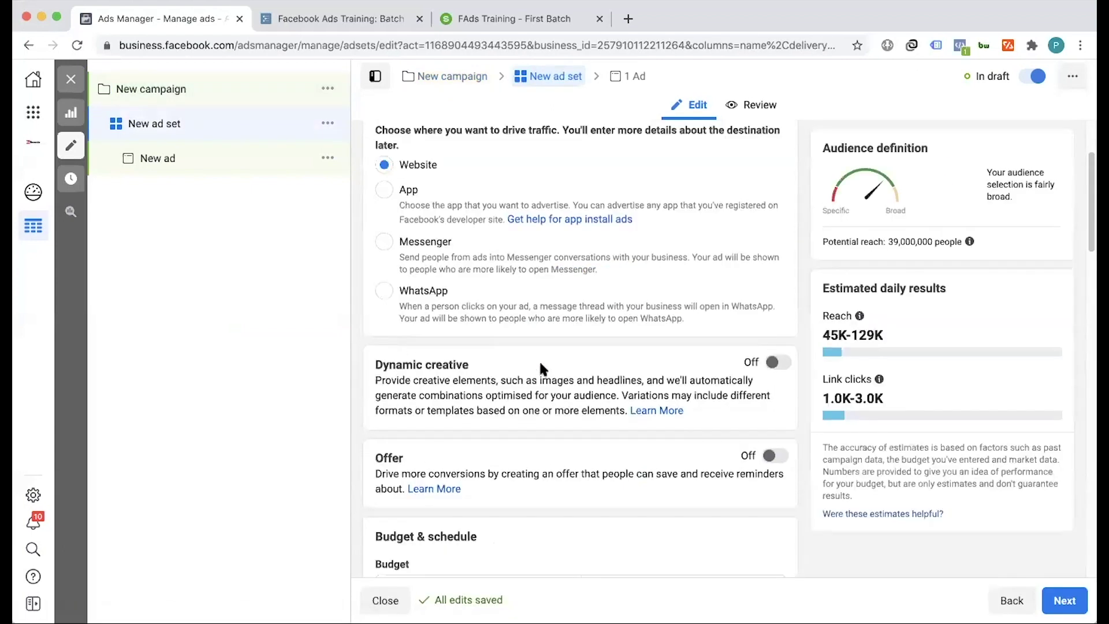
pyautogui.doubleClick(388, 399)
pyautogui.scroll(-2, 530, 392)
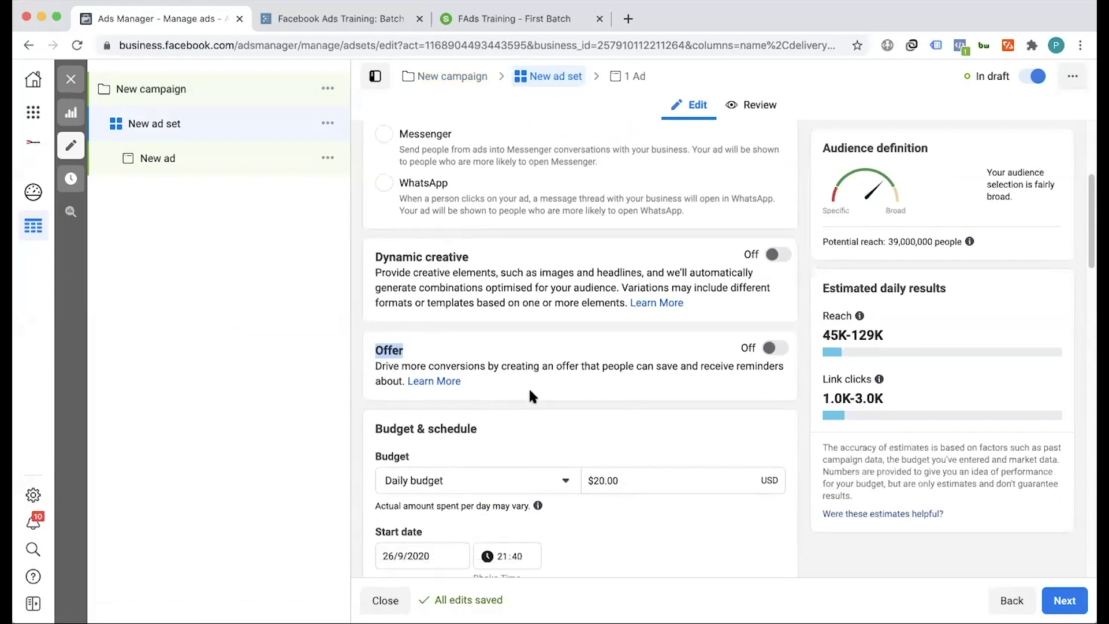
pyautogui.click(776, 342)
# - Select the Be Bonnie page from Bong Inc. as the Facebook Page for the offer
pyautogui.scroll(-2, 558, 398)
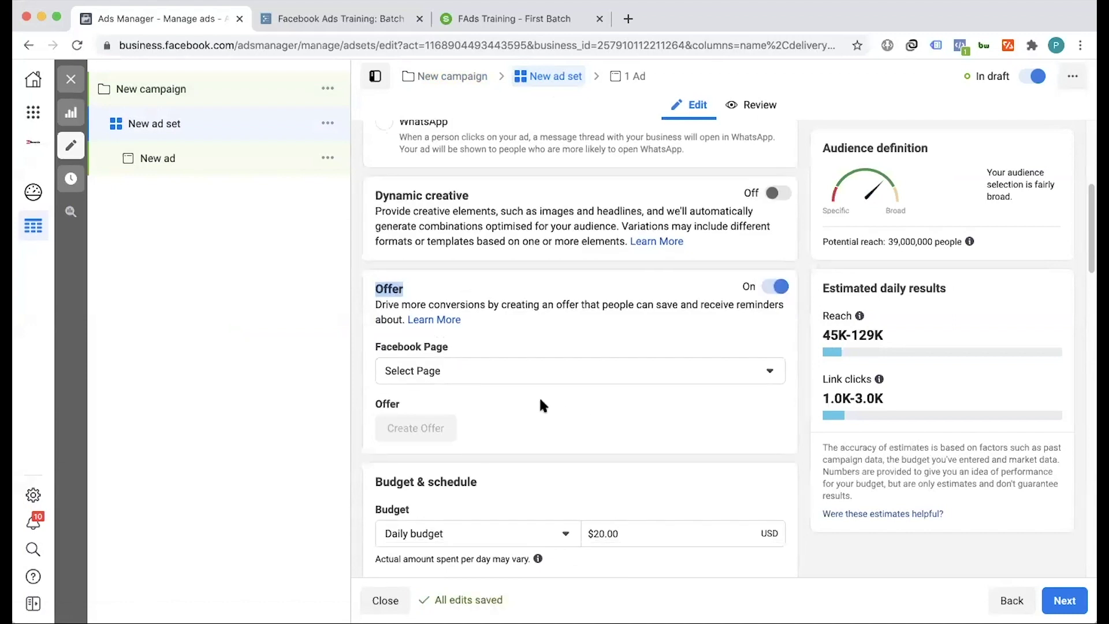
pyautogui.scroll(-1, 540, 399)
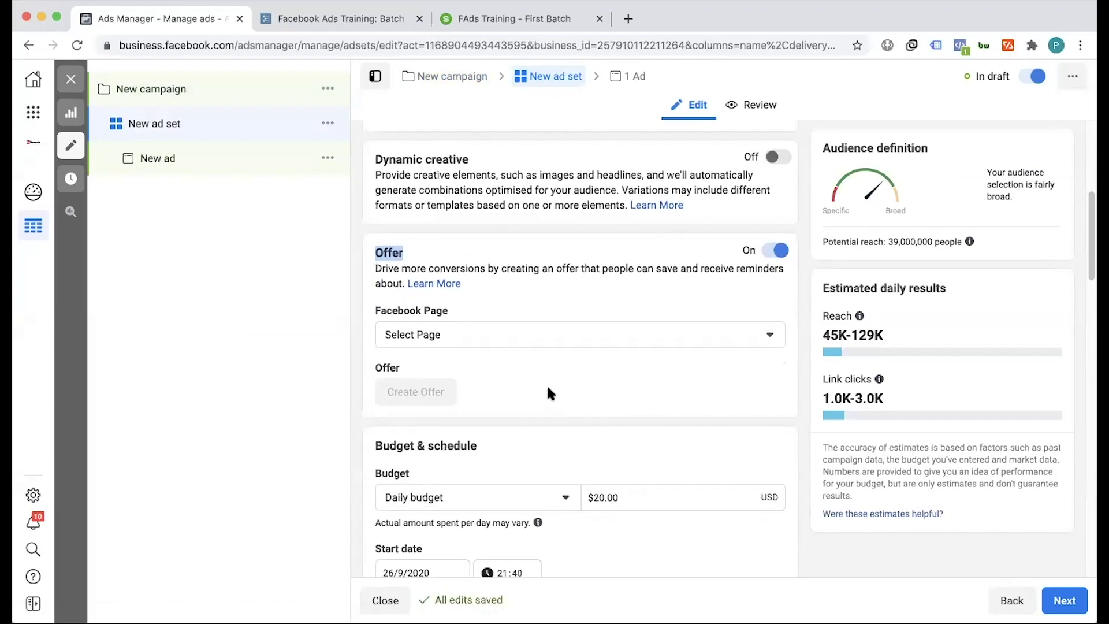
pyautogui.click(491, 334)
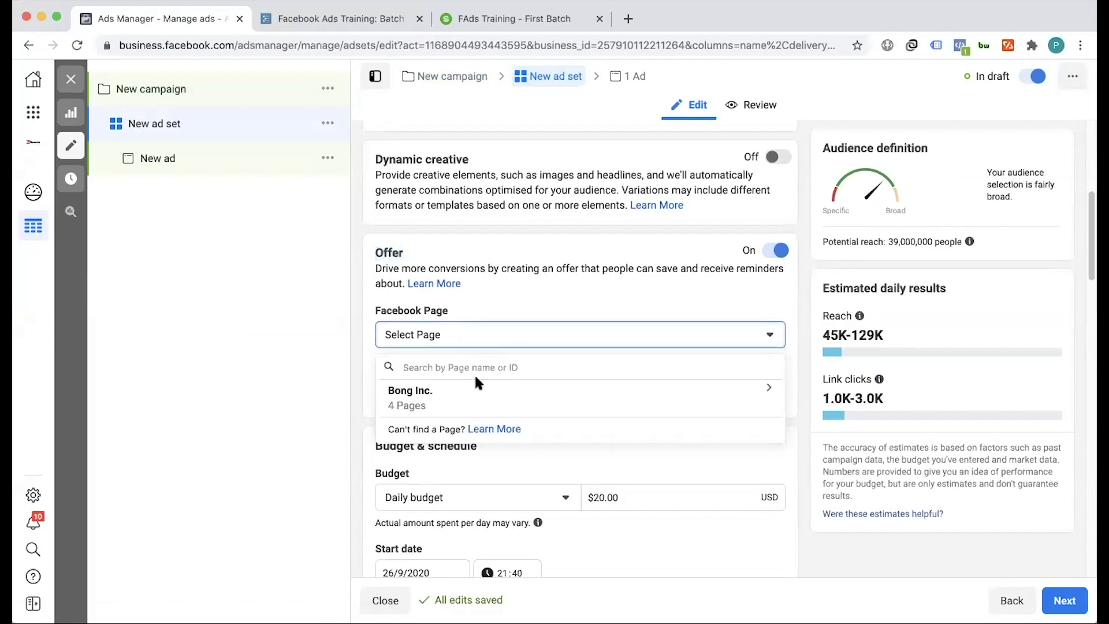
pyautogui.click(481, 411)
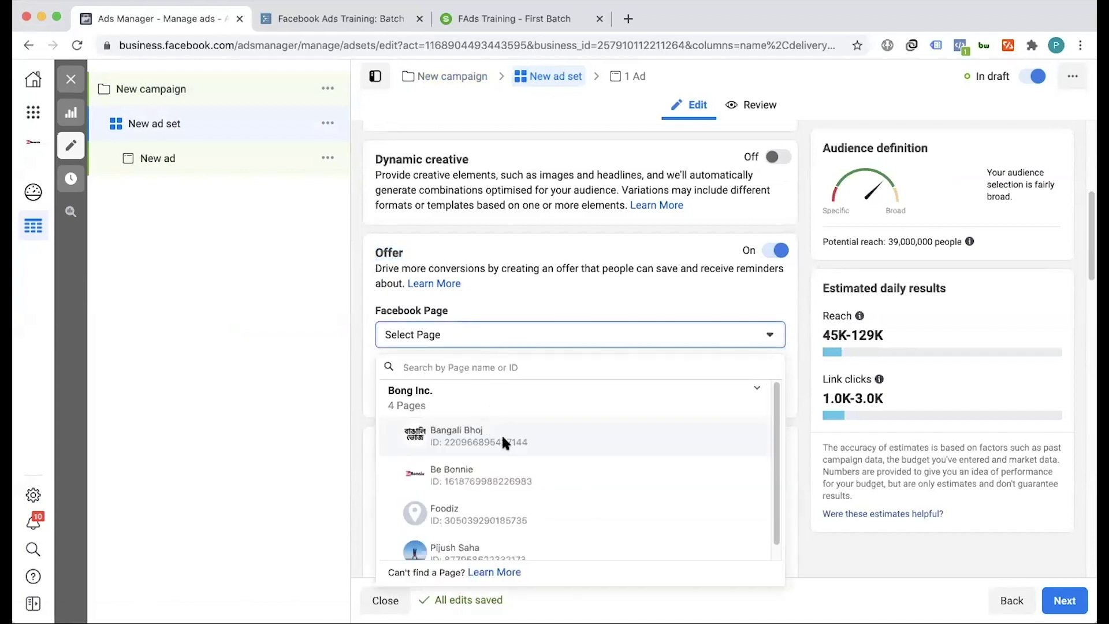
pyautogui.click(495, 474)
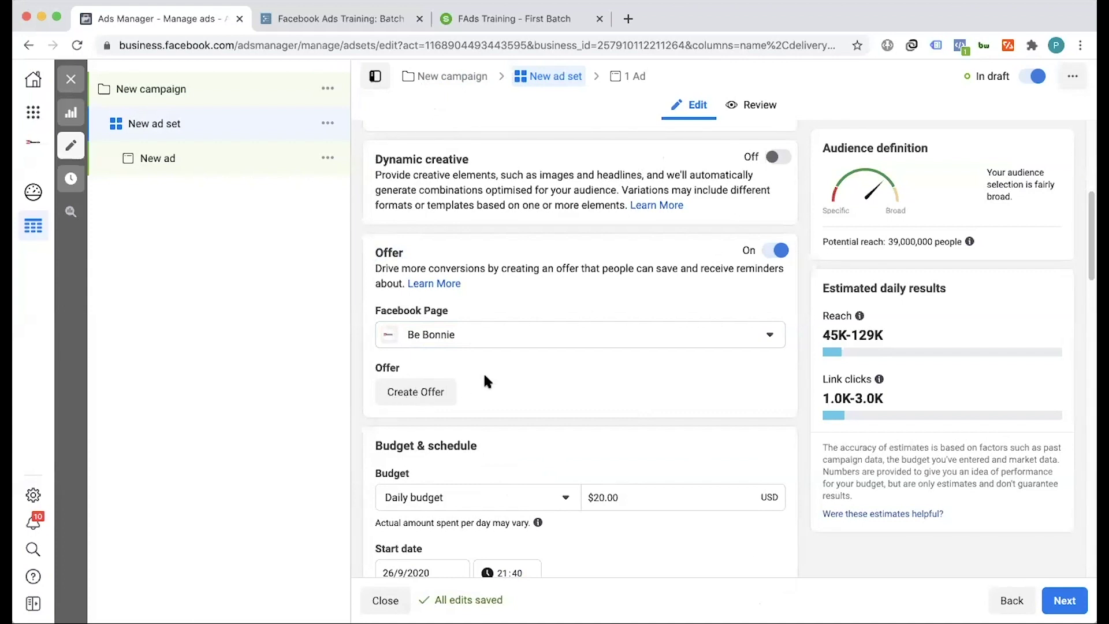
# - Start creating an offer and title it "20% OFF for Limited Time"
pyautogui.click(404, 391)
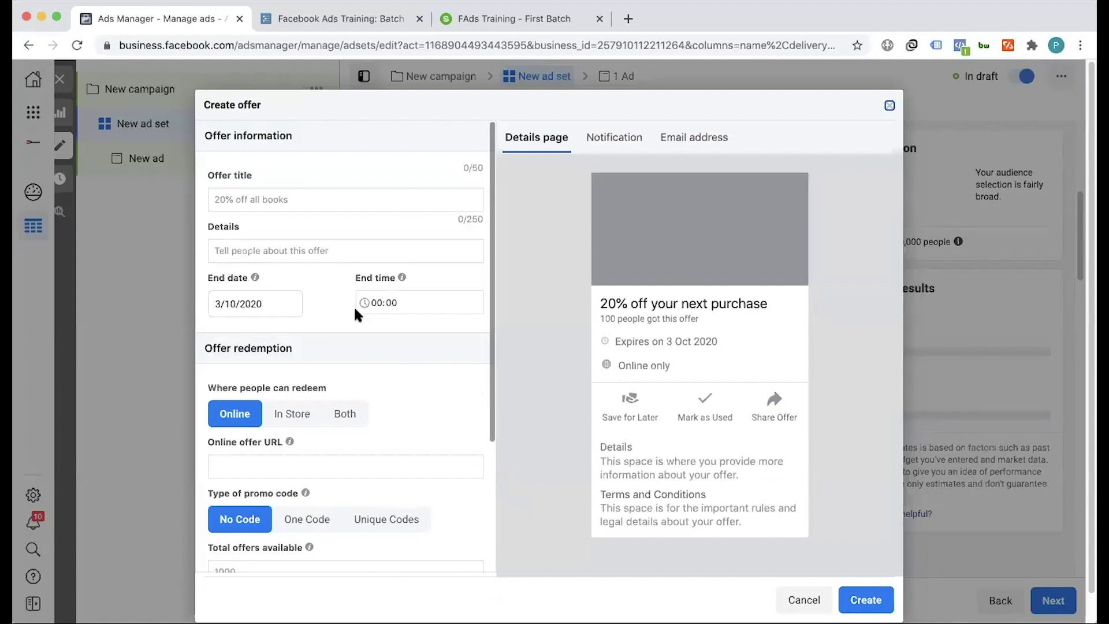
pyautogui.click(287, 201)
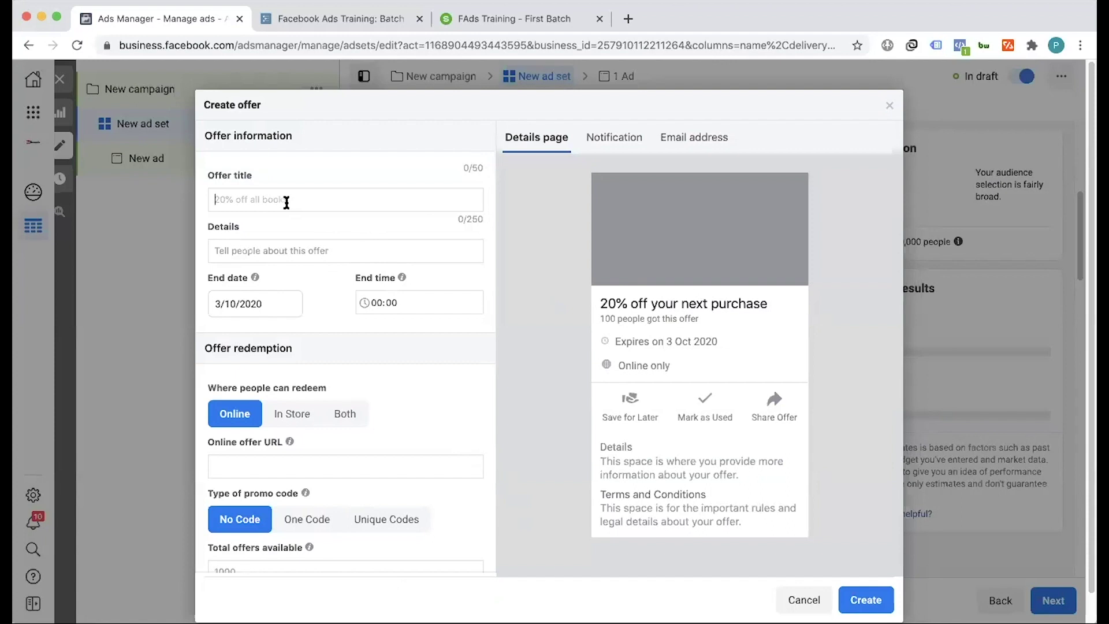
pyautogui.write('20% OFF for All Pr')
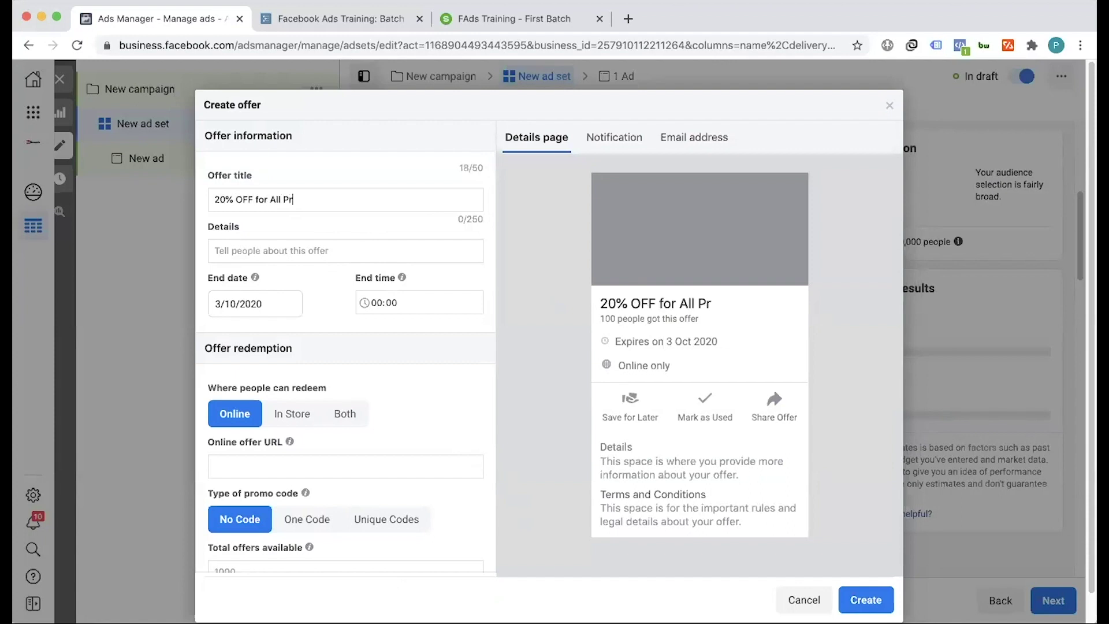
pyautogui.write('oducts')
pyautogui.click(271, 199)
pyautogui.press('shift+super+Right')
pyautogui.write('Limited Time')
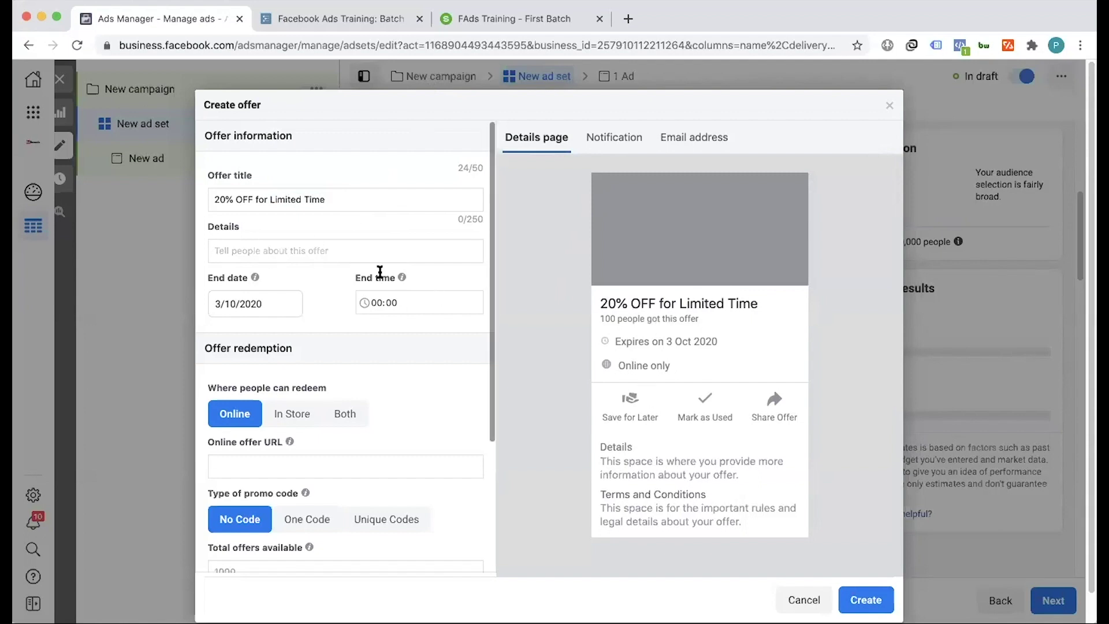
# - Enter "This offer for limited time for particular people." as the offer's details
pyautogui.click(309, 250)
pyautogui.write('This offer for limited time for particular people')
pyautogui.write('.')
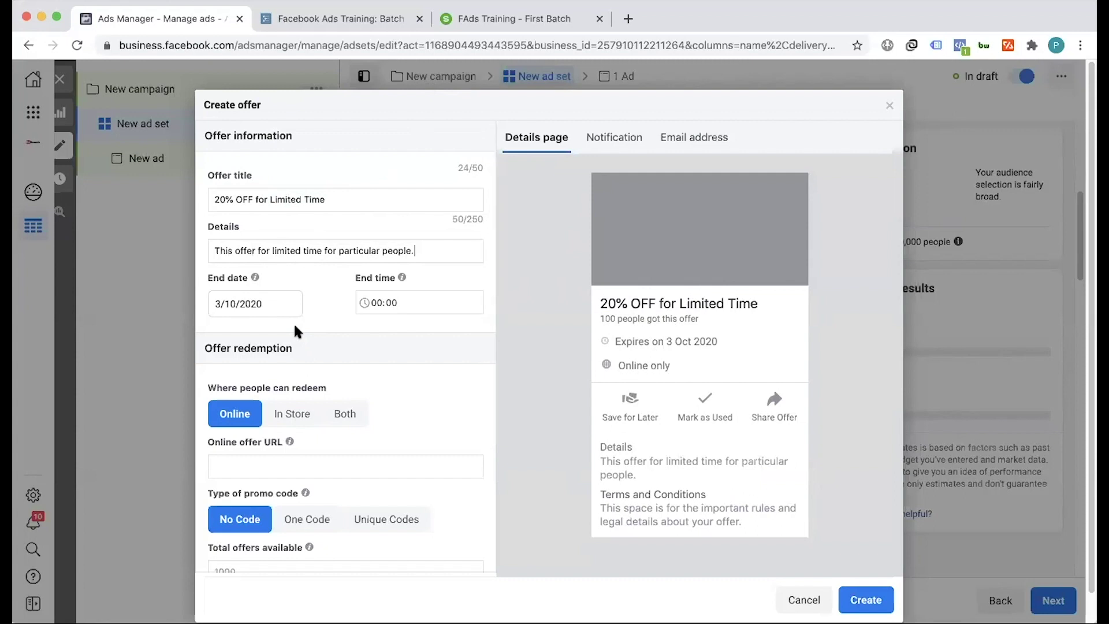
# - Set the offer to end on 3 October 2020 at 19:59
pyautogui.click(270, 305)
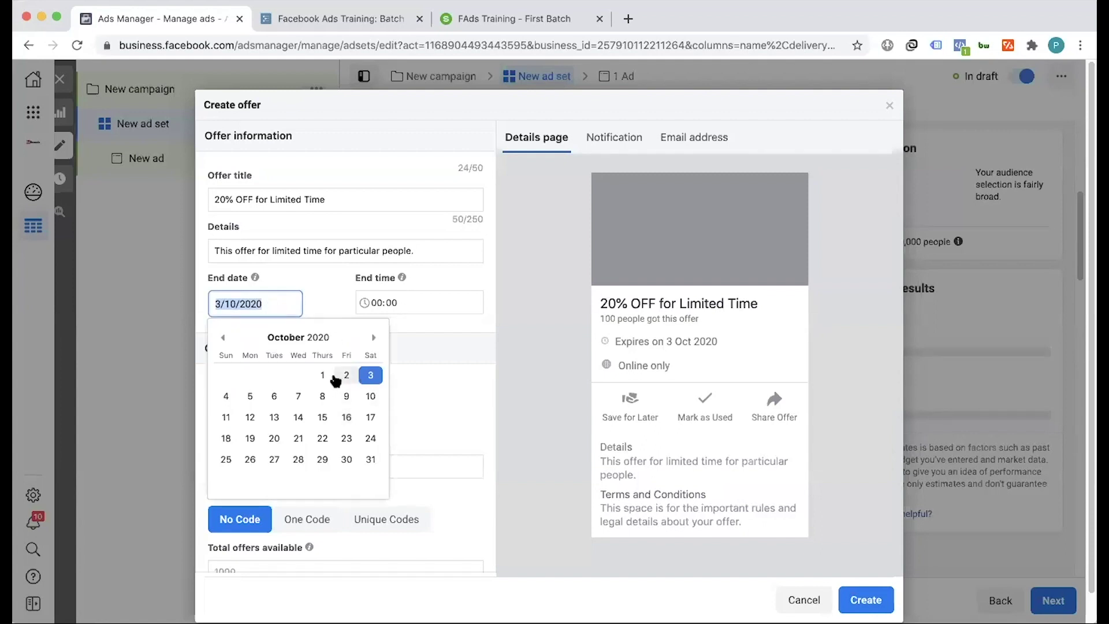
pyautogui.click(370, 379)
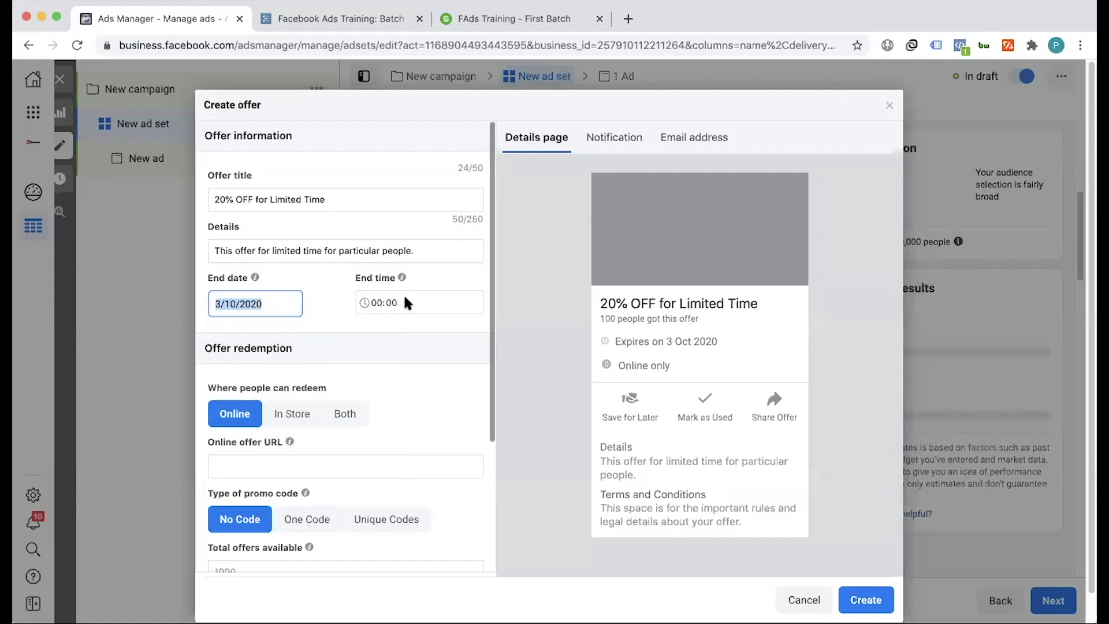
pyautogui.click(376, 304)
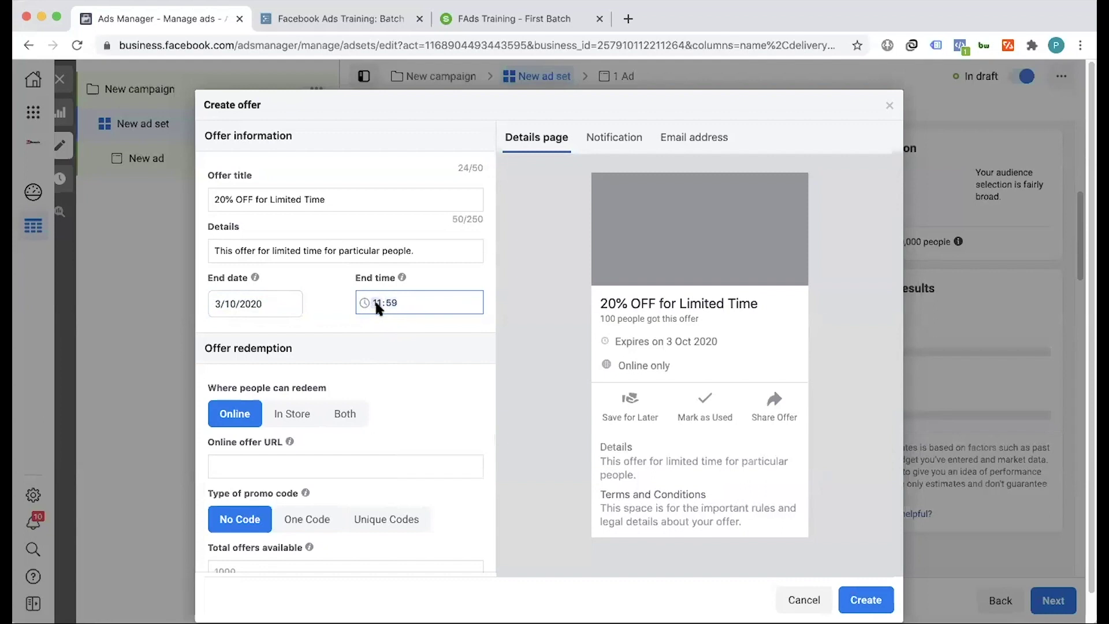
pyautogui.click(385, 346)
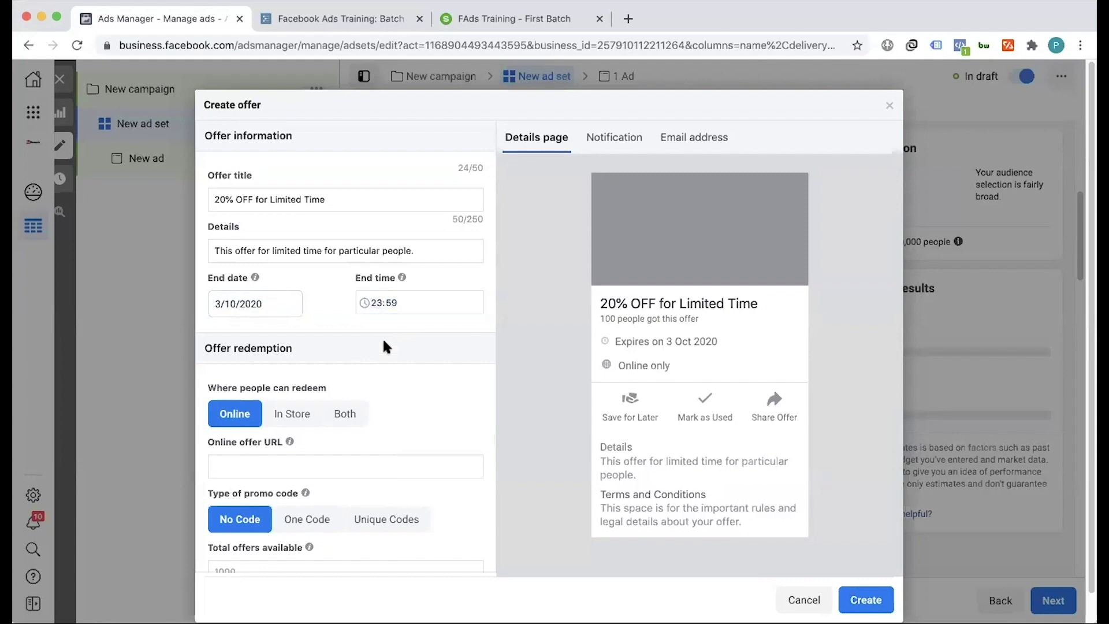
pyautogui.click(376, 299)
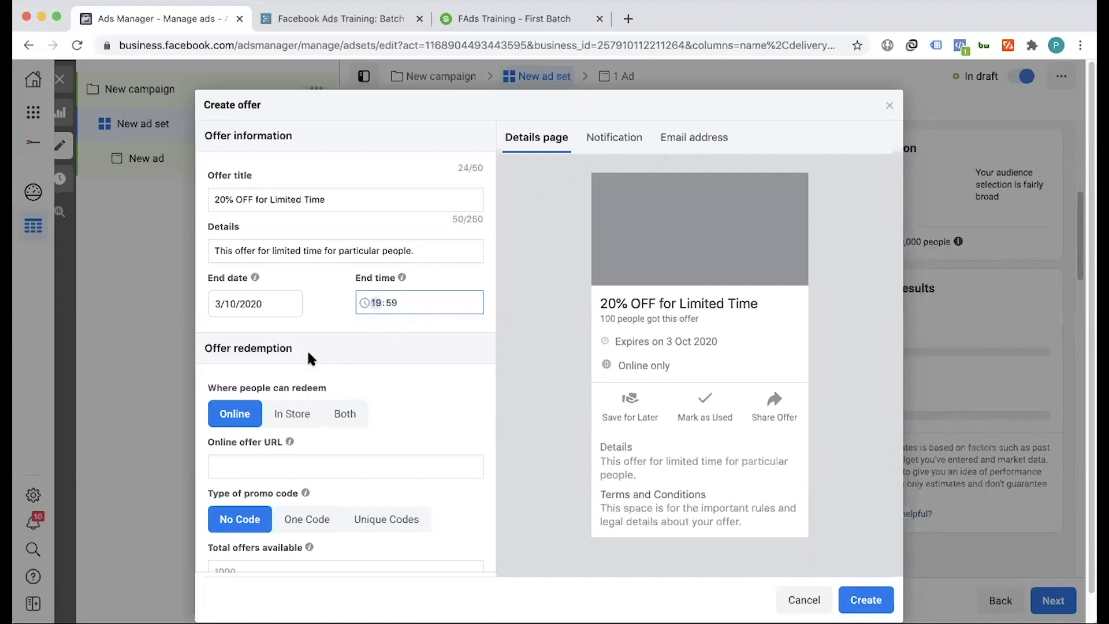
# - Open the Flash Sales page of chaldal.com in a new browser tab and copy its web address
pyautogui.scroll(-3, 306, 349)
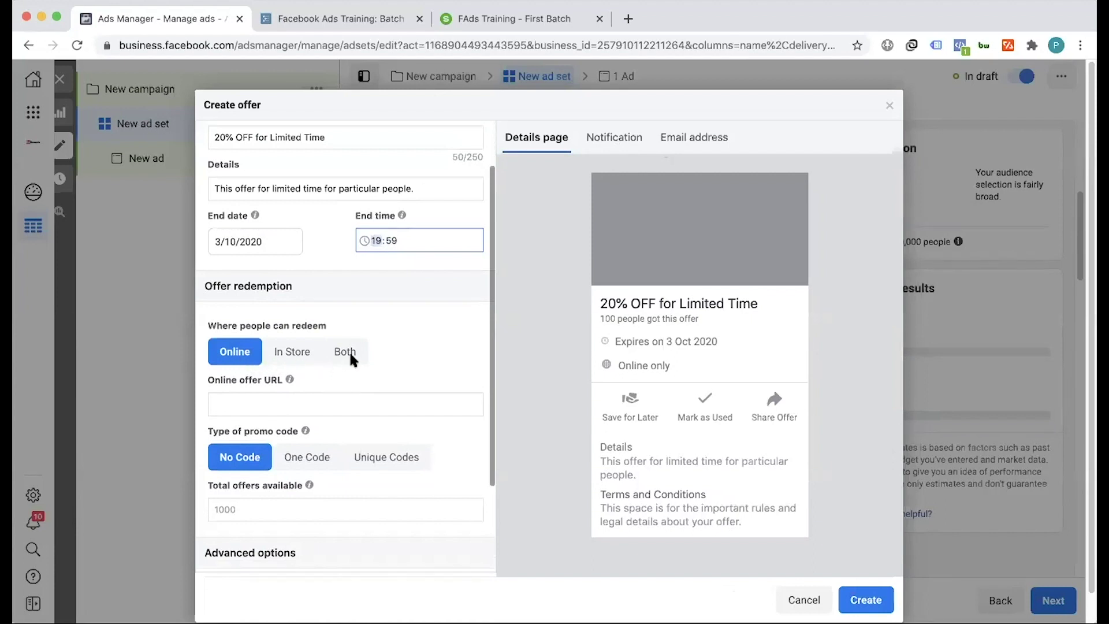
pyautogui.click(267, 405)
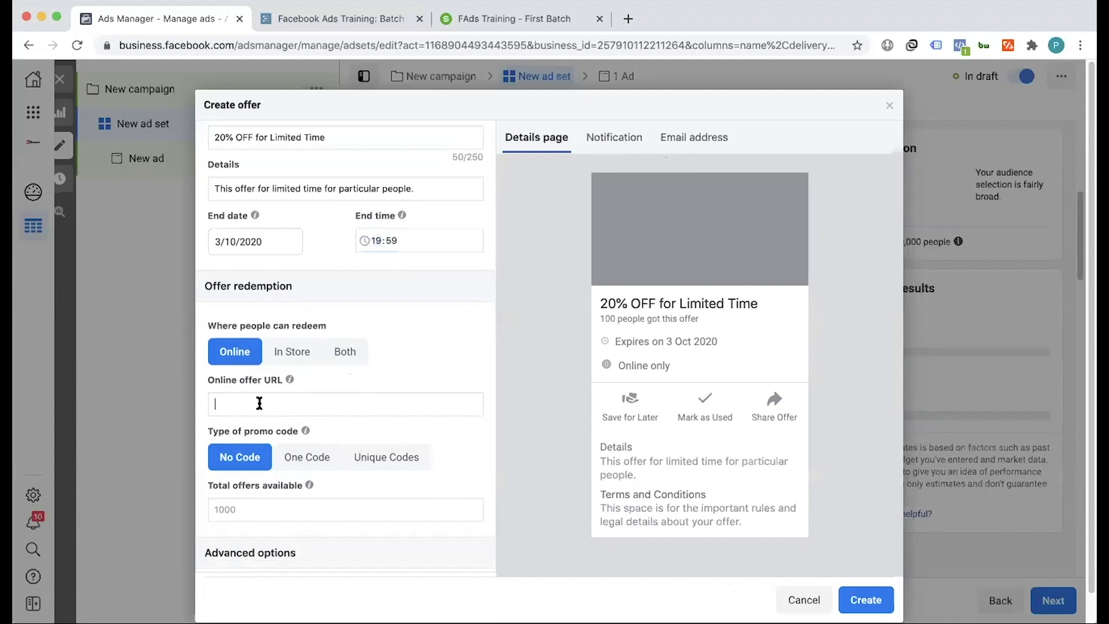
pyautogui.scroll(-1, 267, 405)
pyautogui.click(629, 19)
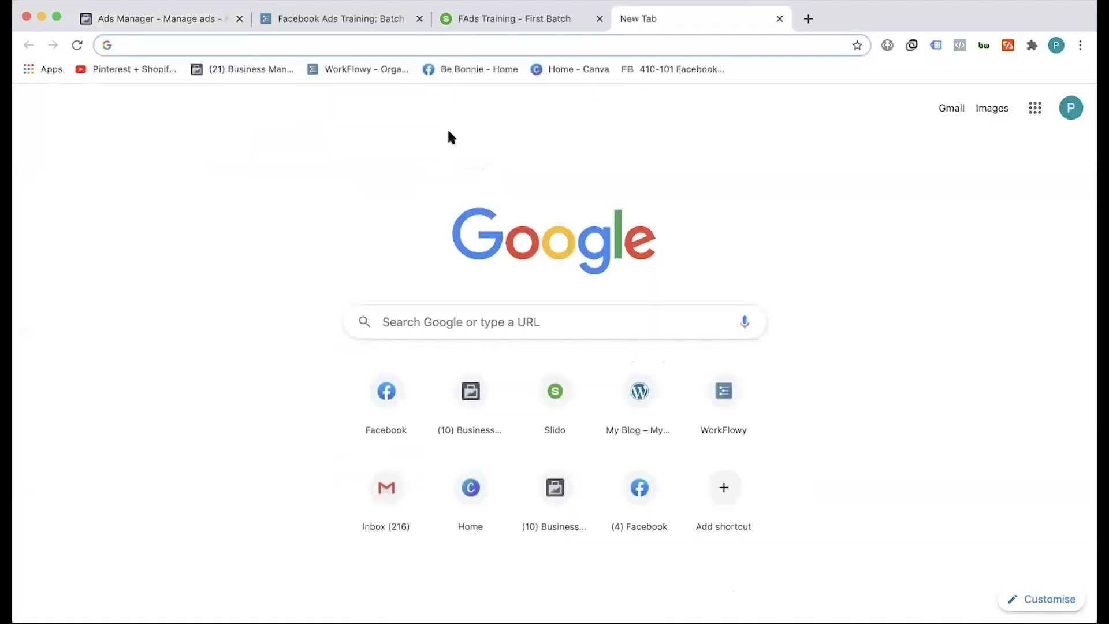
pyautogui.write('cha')
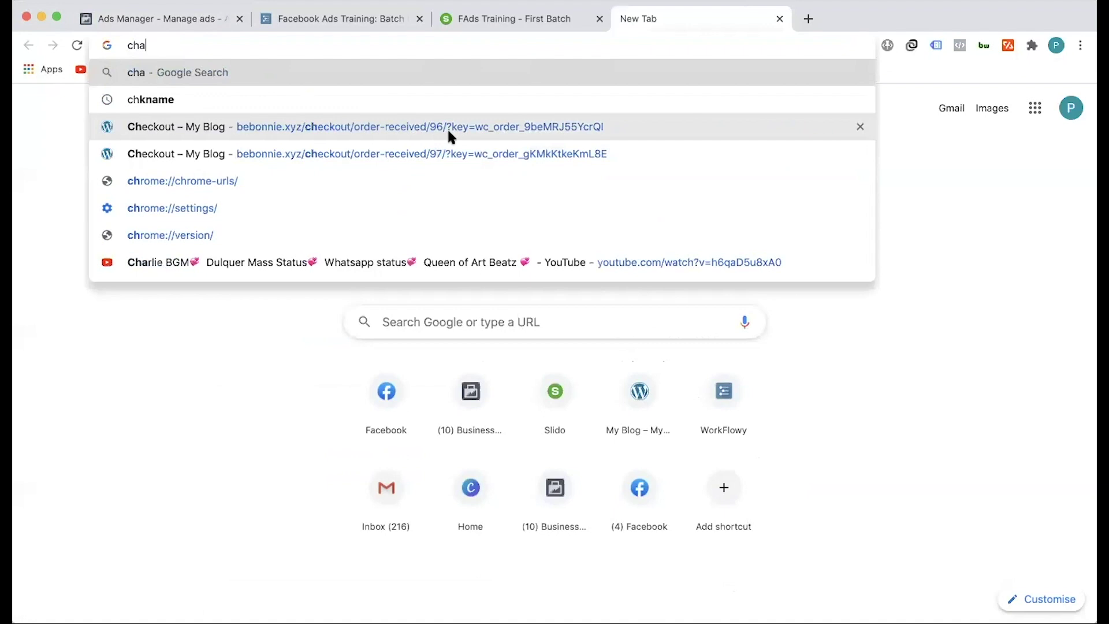
pyautogui.write('ldal.com')
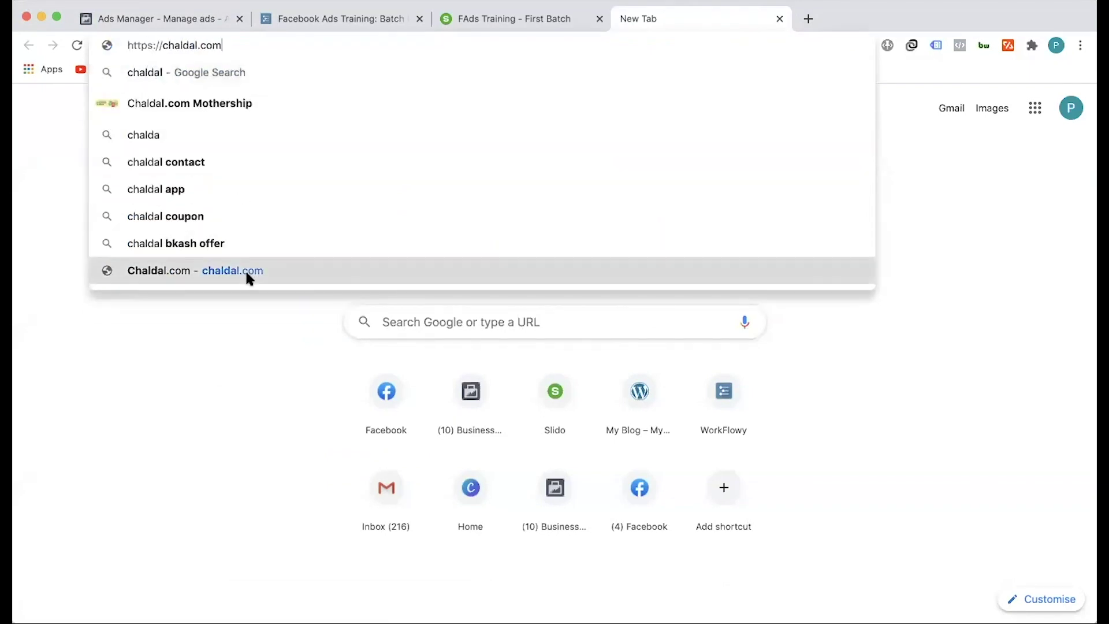
pyautogui.click(247, 274)
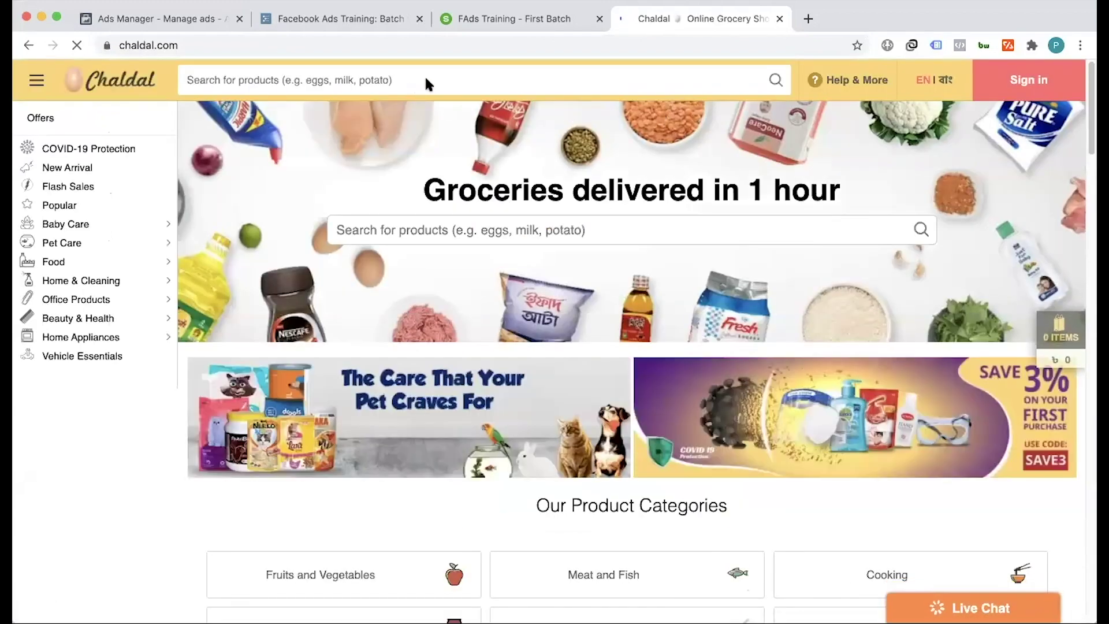
pyautogui.click(65, 188)
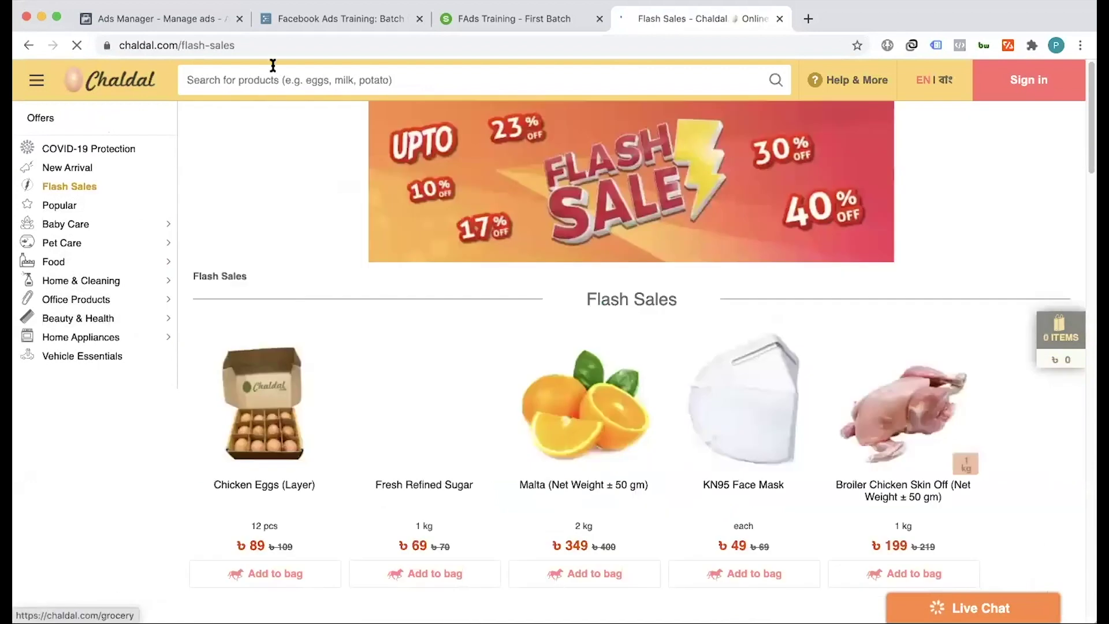
pyautogui.click(277, 46)
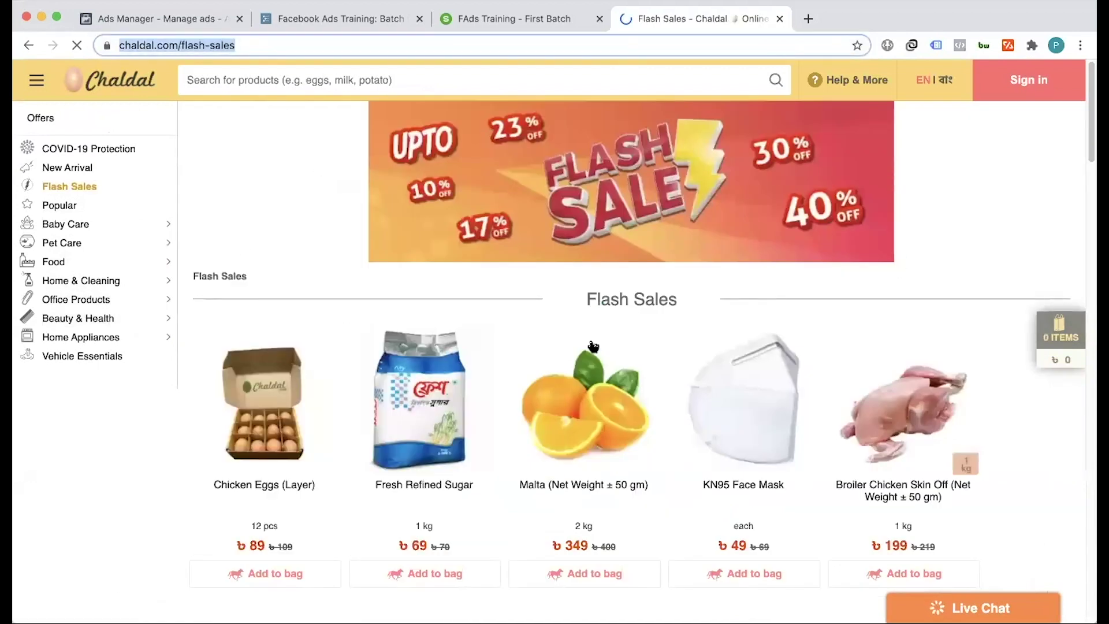
pyautogui.click(171, 12)
pyautogui.scroll(-1, 301, 260)
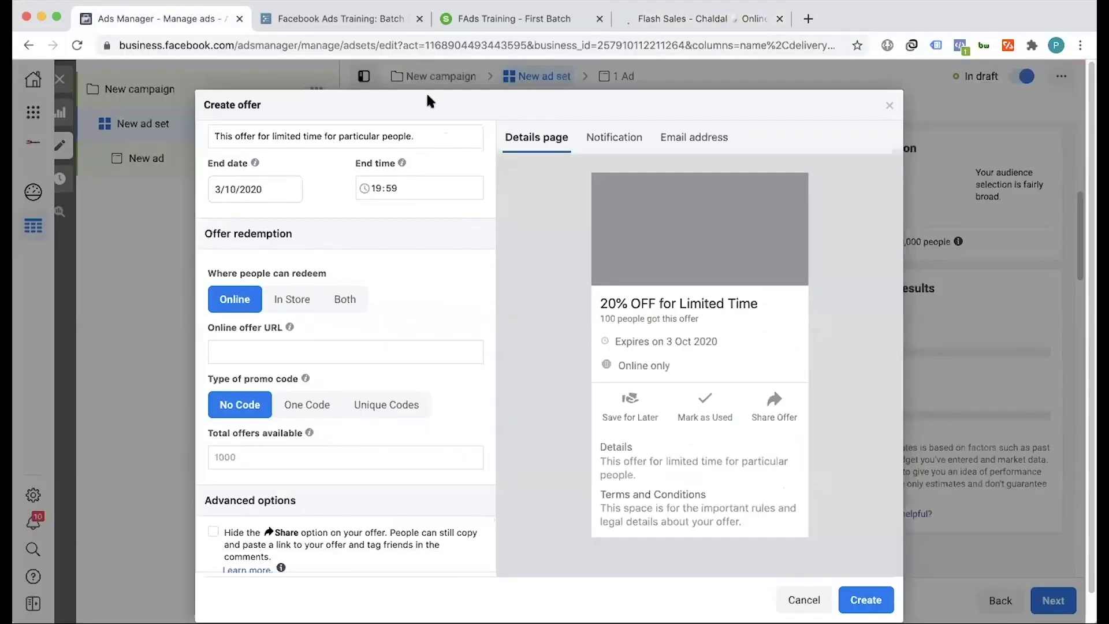
pyautogui.scroll(-1, 243, 370)
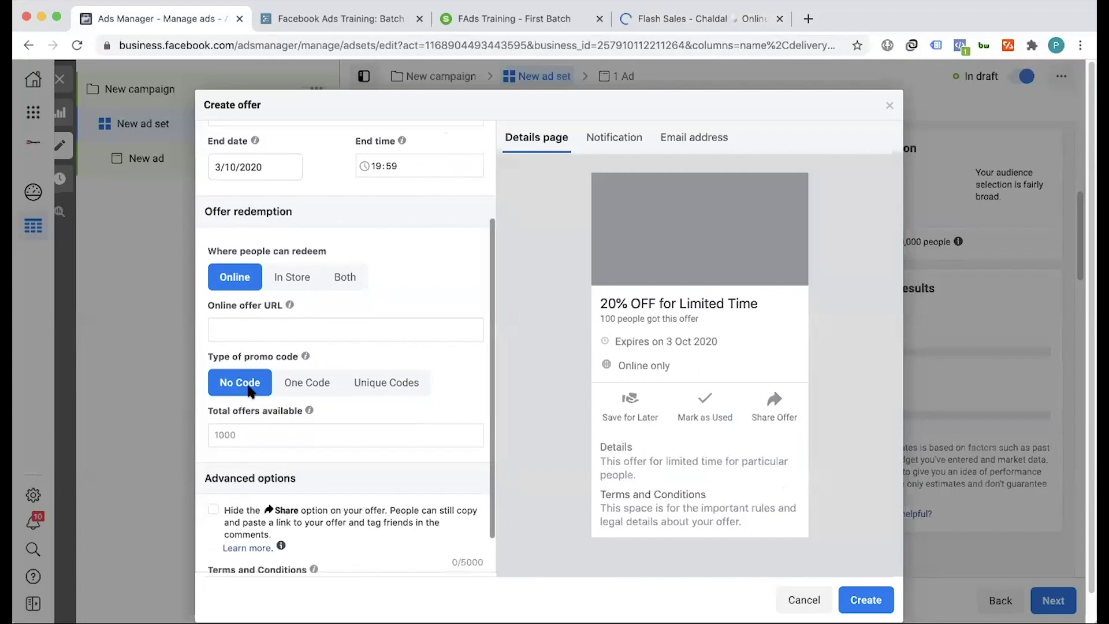
pyautogui.click(664, 18)
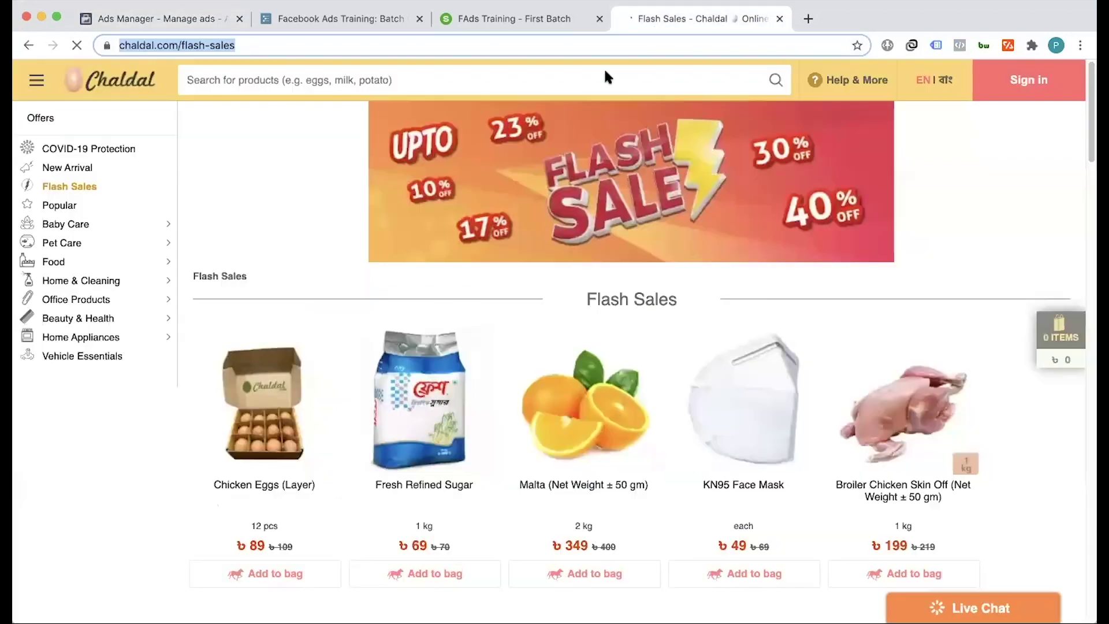
pyautogui.scroll(-1, 344, 331)
pyautogui.scroll(1, 344, 327)
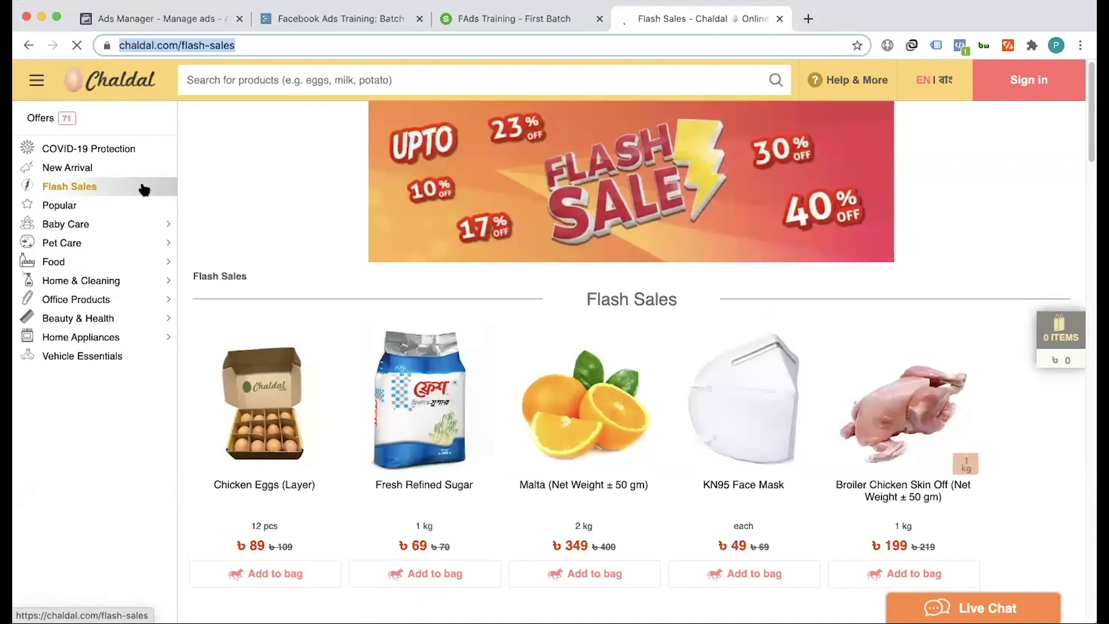
pyautogui.click(189, 17)
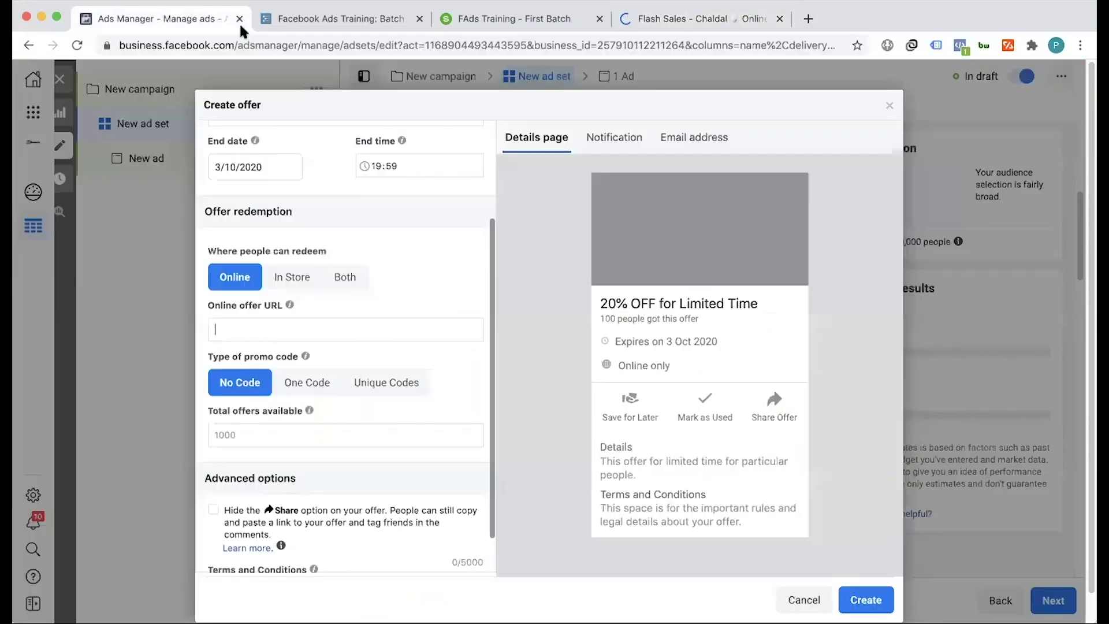
pyautogui.hotkey('ctrl', 'shift', 'Tab')
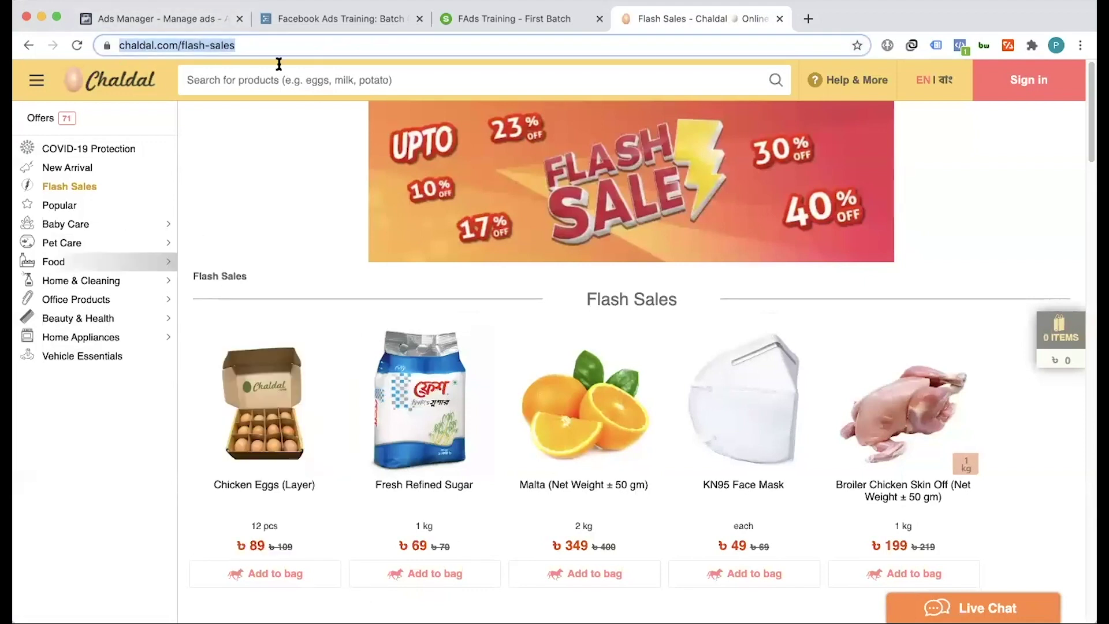
pyautogui.click(191, 18)
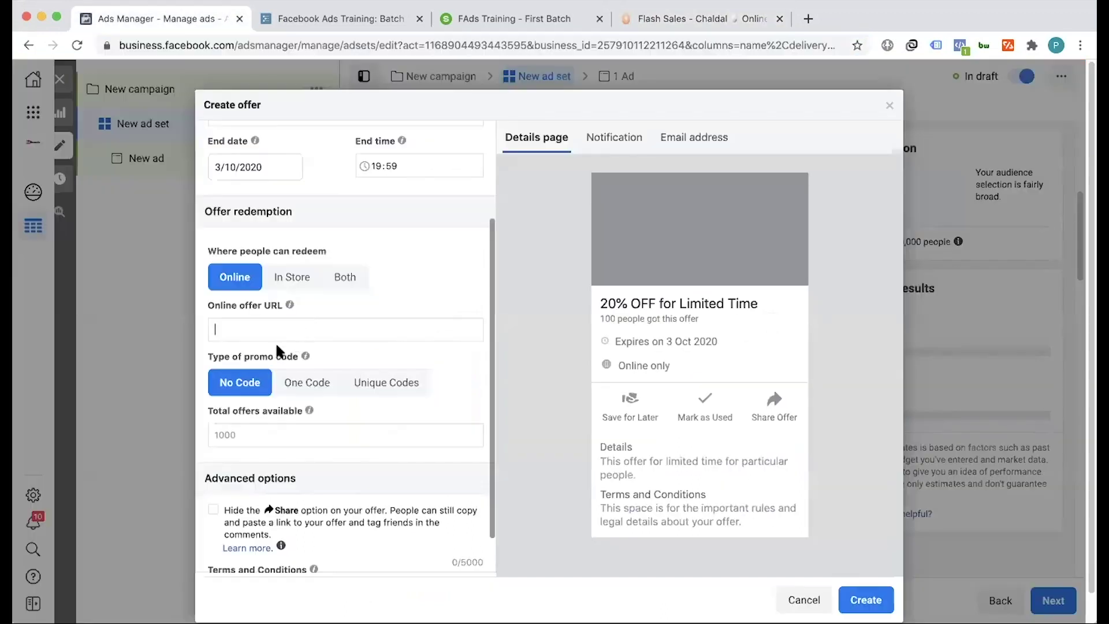
pyautogui.click(650, 15)
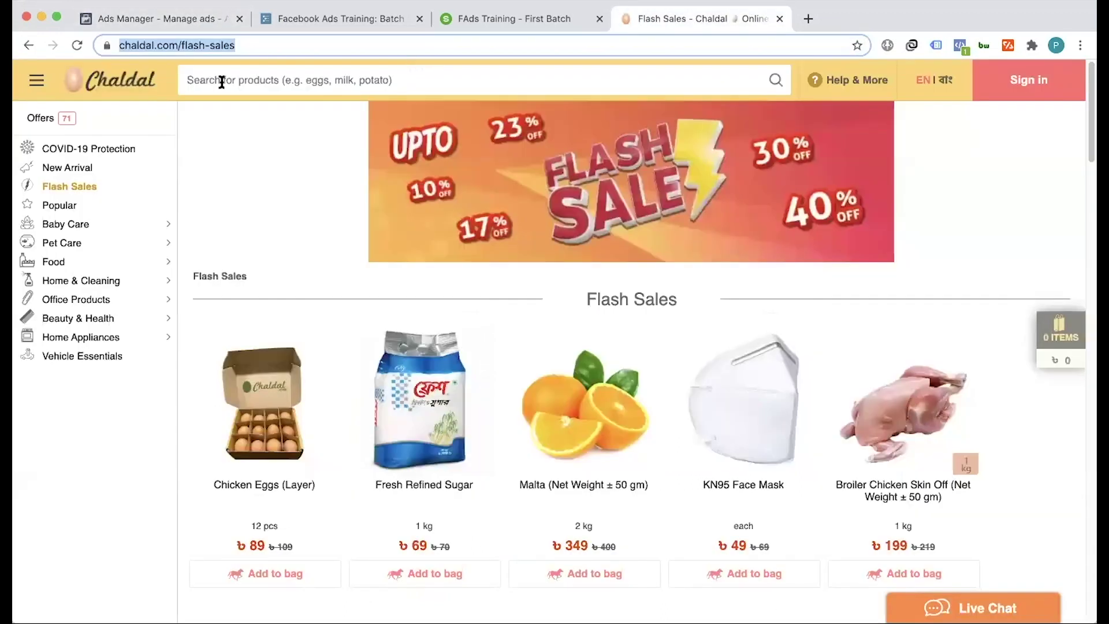
pyautogui.click(148, 17)
pyautogui.click(263, 329)
pyautogui.write('https://chaldal.com/flash-sales')
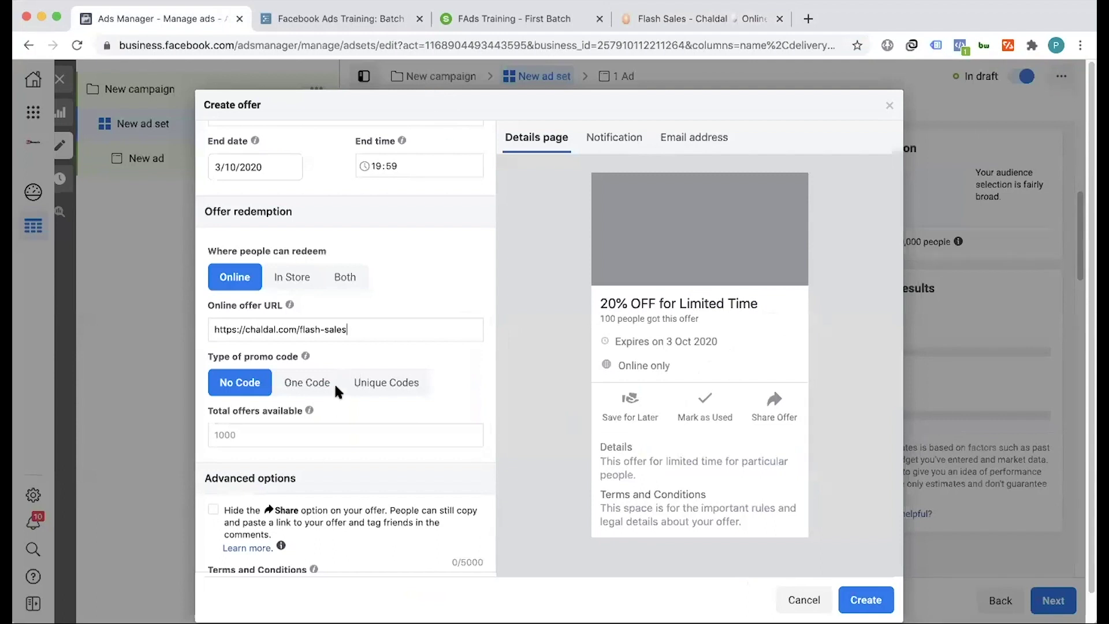
# - Compare the offer's promo code options with the discounted products on Chaldal's Flash Sales page
pyautogui.scroll(-2, 334, 382)
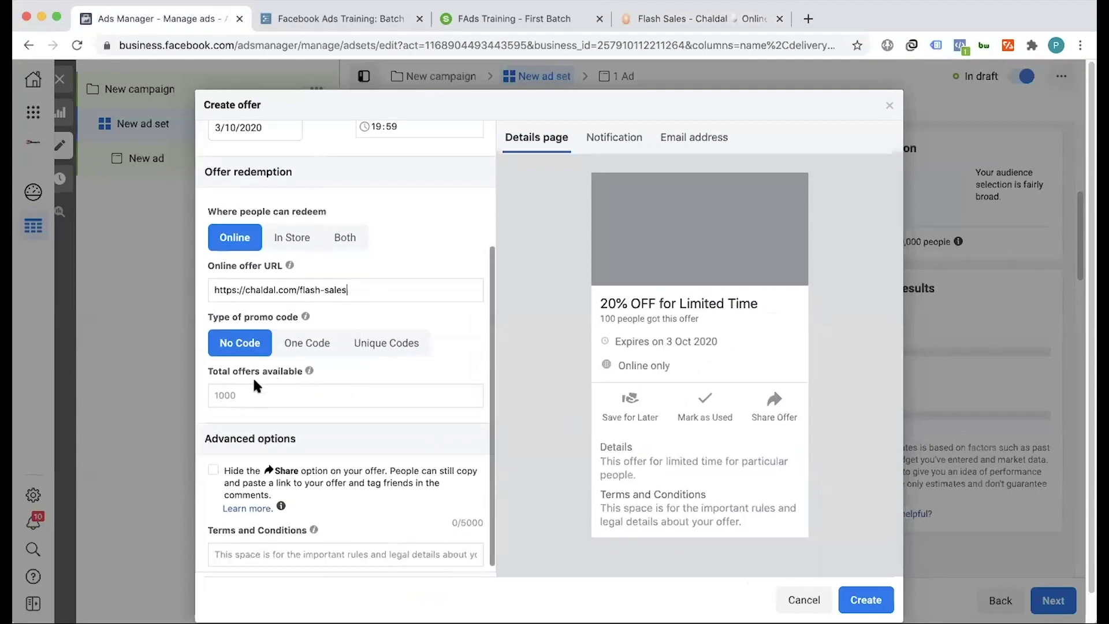
pyautogui.click(681, 21)
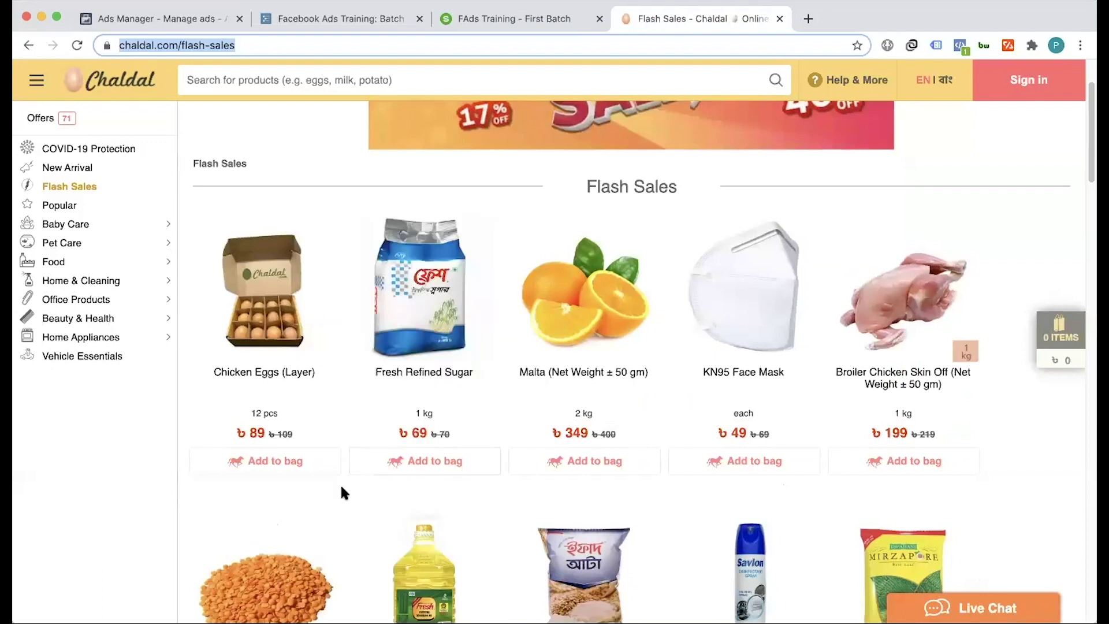
pyautogui.scroll(-1, 341, 487)
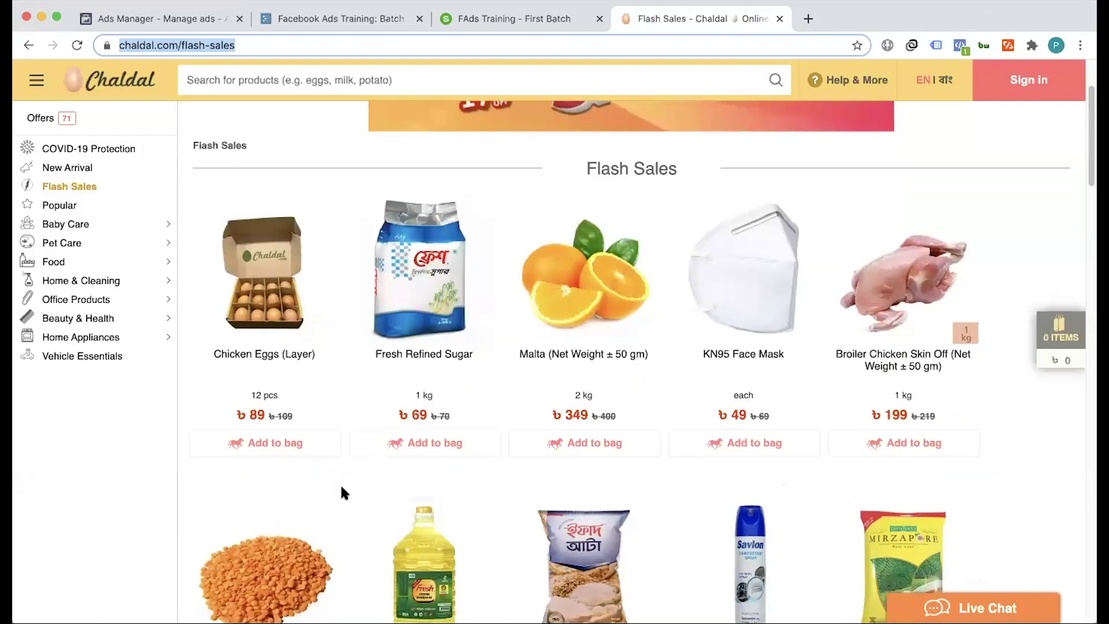
pyautogui.click(188, 22)
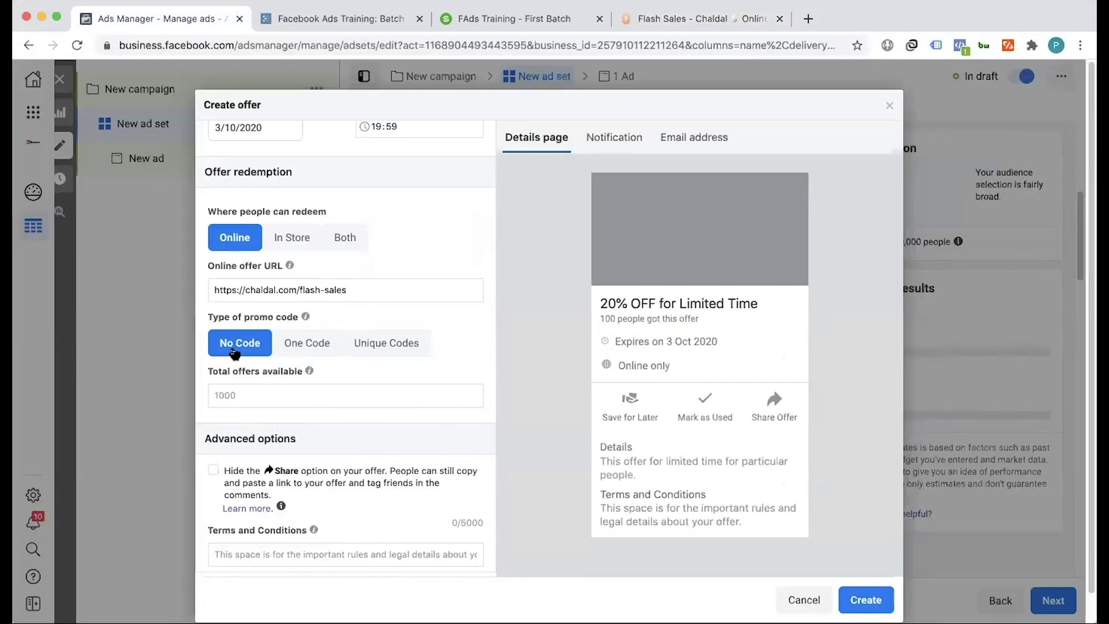
pyautogui.press('super+4')
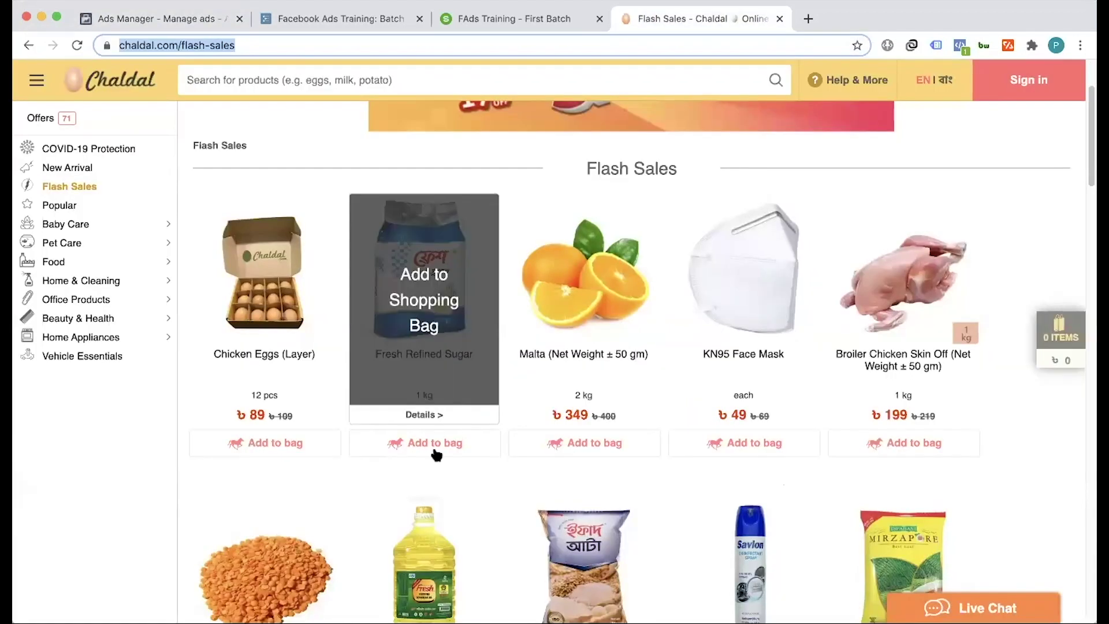
pyautogui.scroll(-1, 197, 502)
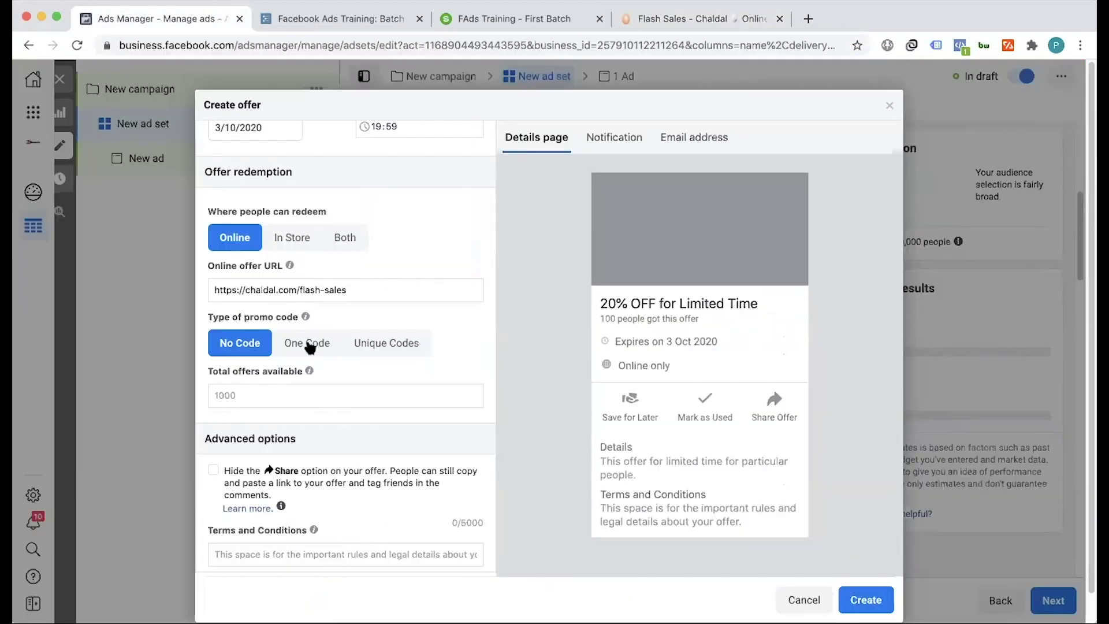
# - Choose One Code as the promo code type and set the online promo code to TWENTYPOFF
pyautogui.click(306, 343)
pyautogui.click(257, 393)
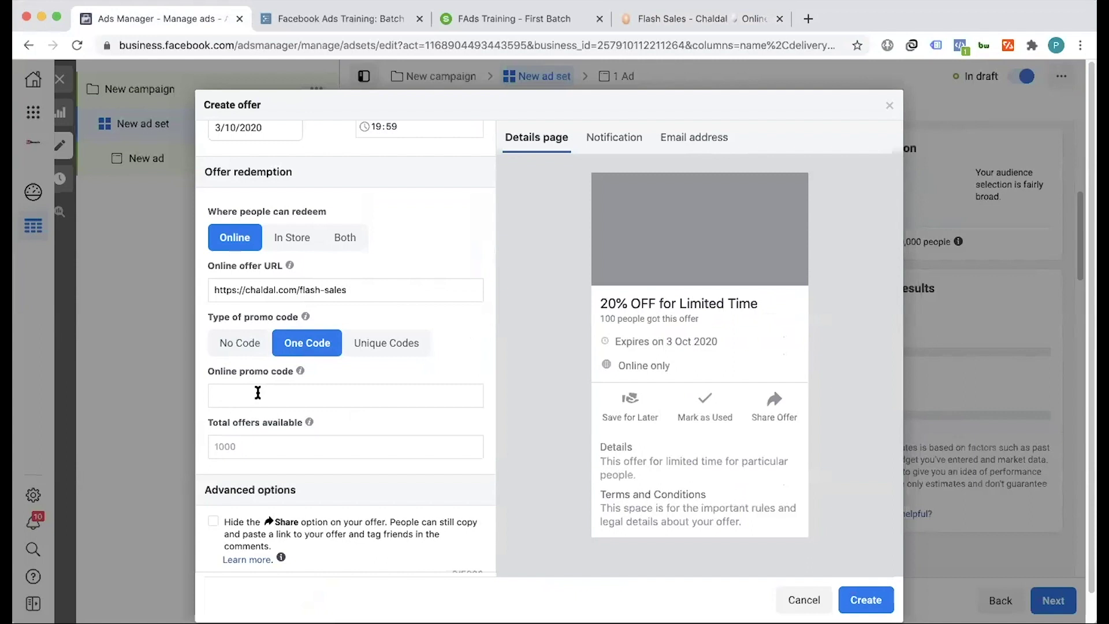
pyautogui.write('F')
pyautogui.press('BackSpace')
pyautogui.write('TWENTYOFF')
pyautogui.click(258, 395)
pyautogui.write('P')
pyautogui.doubleClick(253, 396)
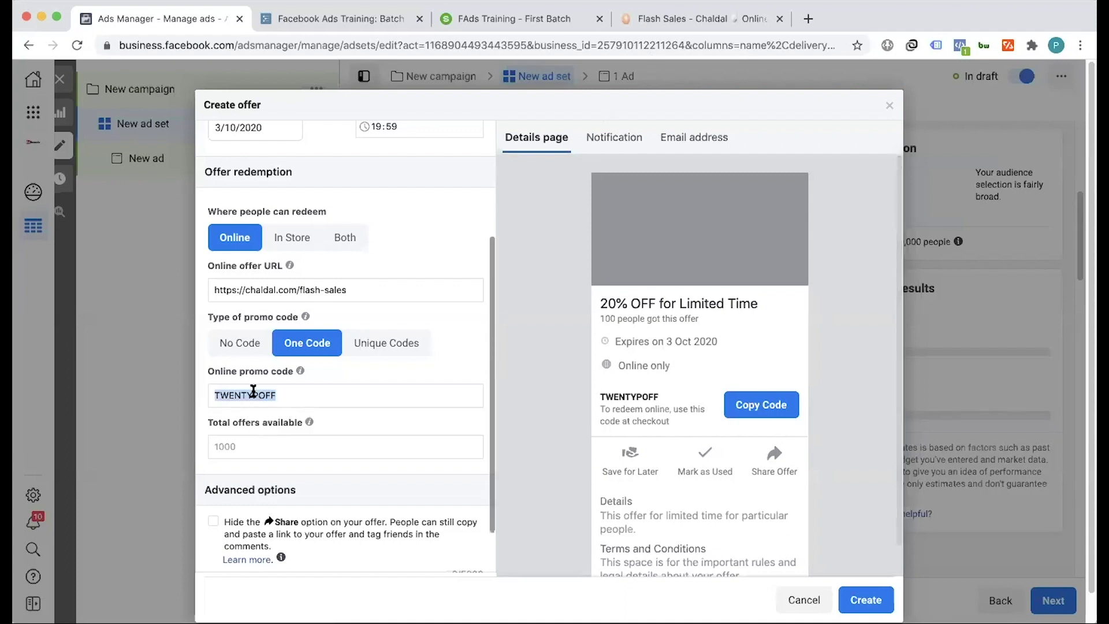
# - Add Chicken Eggs (Layer) to the shopping bag on Chaldal's Flash Sales page, and return to Ads Manager
pyautogui.click(679, 23)
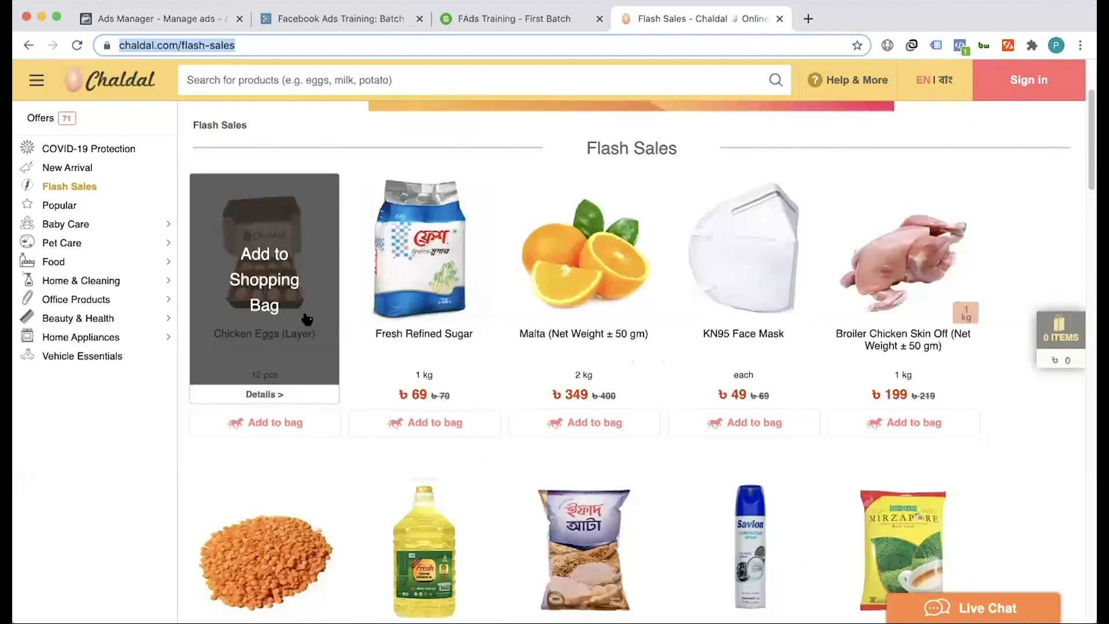
pyautogui.click(329, 383)
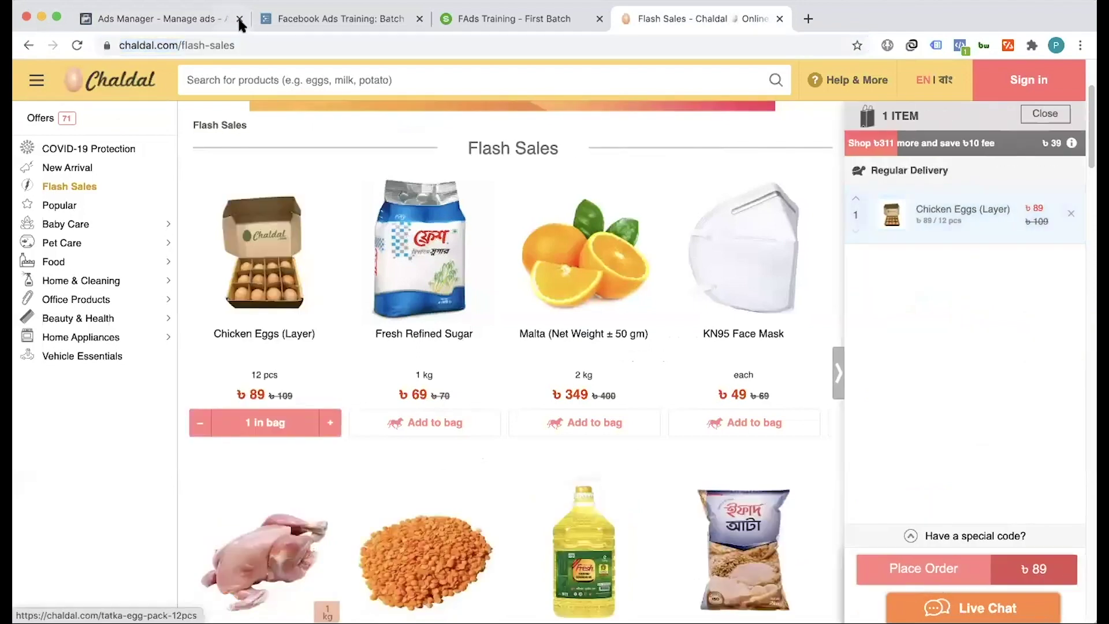
pyautogui.click(210, 24)
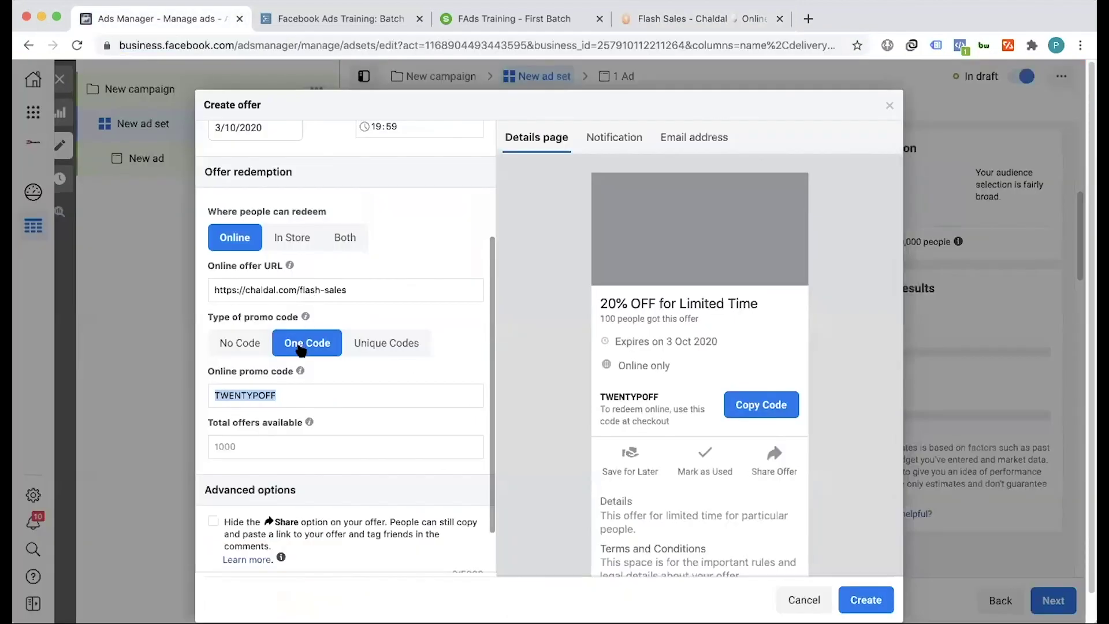
# - Set the total offers available to 100 and switch the promo code type to Unique Codes
pyautogui.click(246, 446)
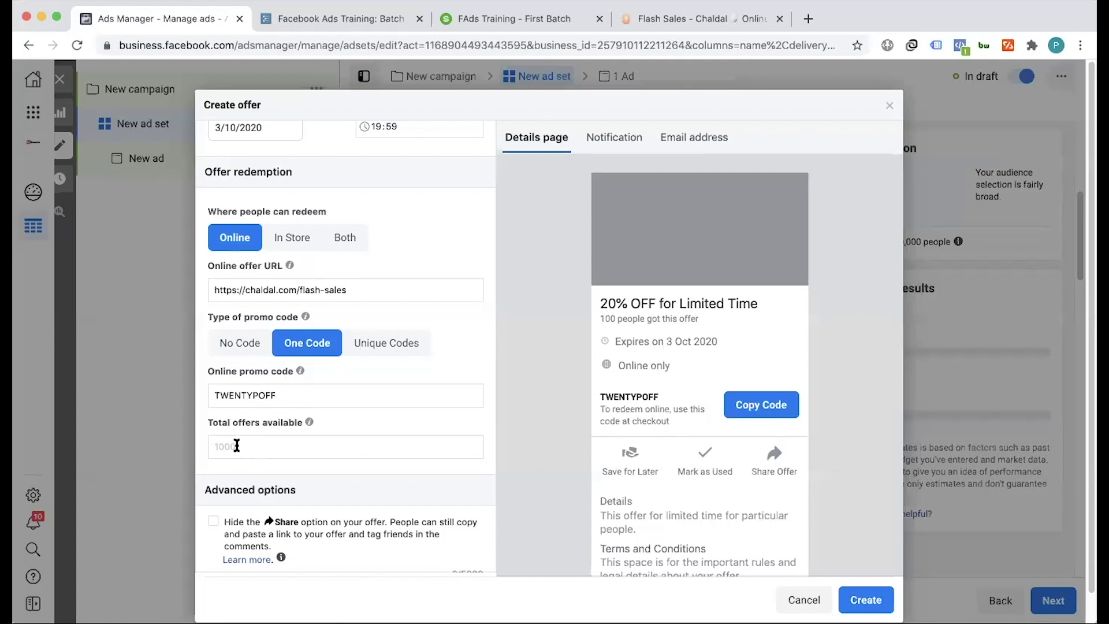
pyautogui.write('100')
pyautogui.click(385, 347)
pyautogui.scroll(-3, 335, 439)
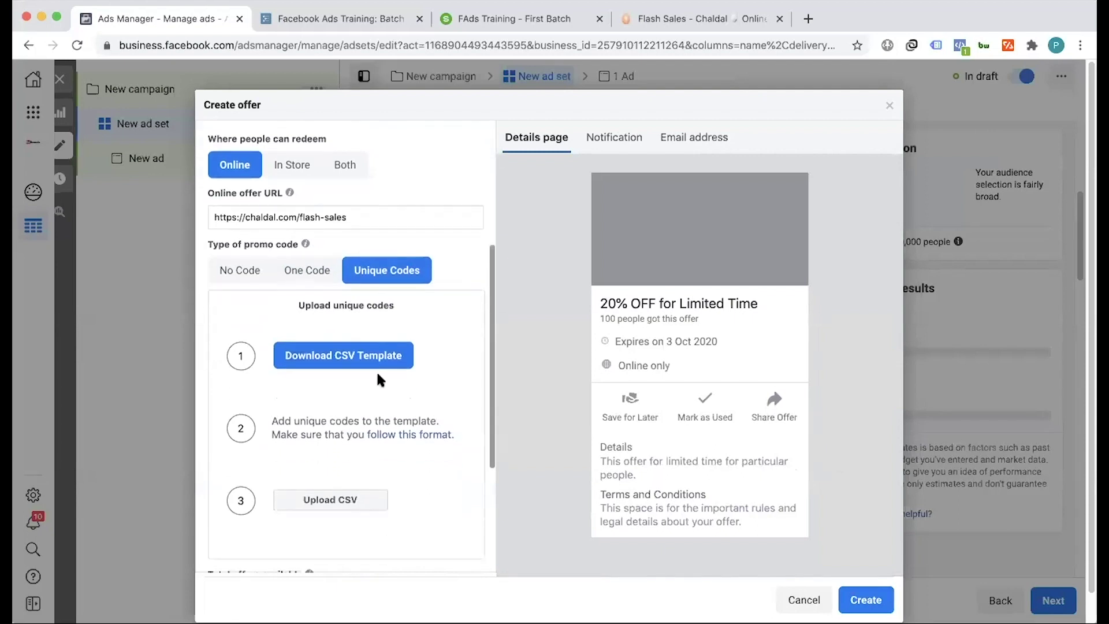
# - Remove Chicken Eggs (Layer) from the Chaldal shopping bag and return to the offer form in Ads Manager
pyautogui.click(672, 19)
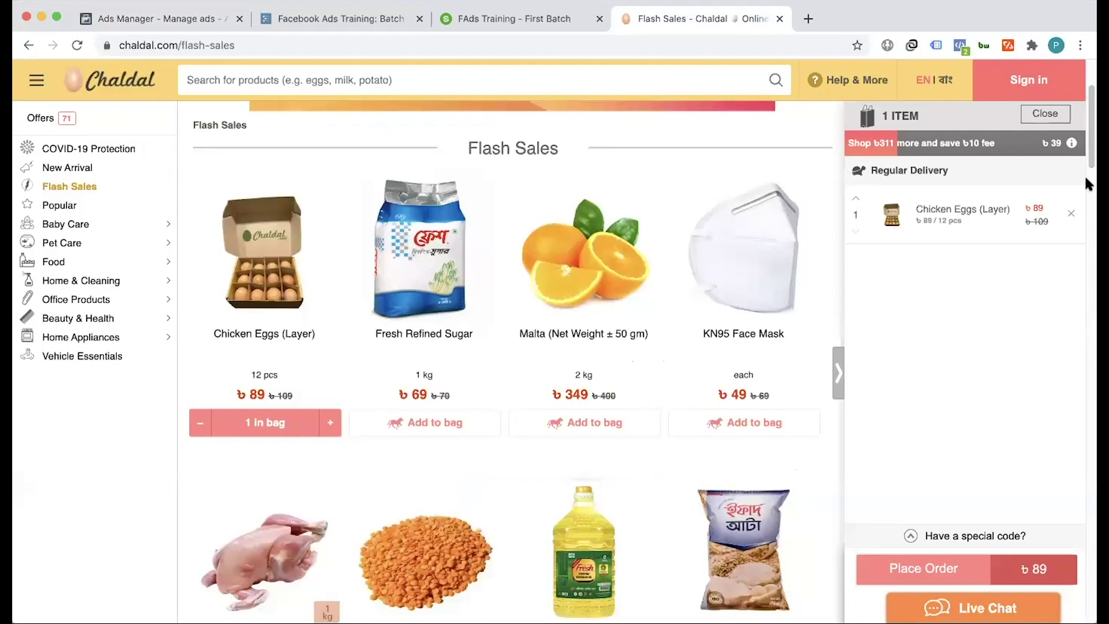
pyautogui.click(1072, 216)
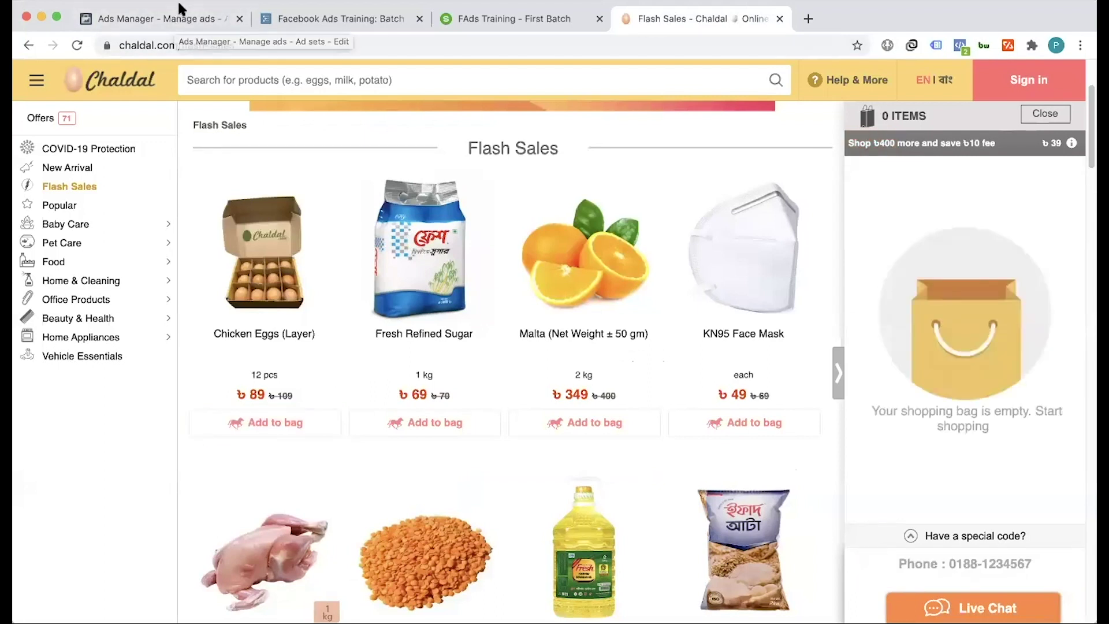
pyautogui.press('super+1')
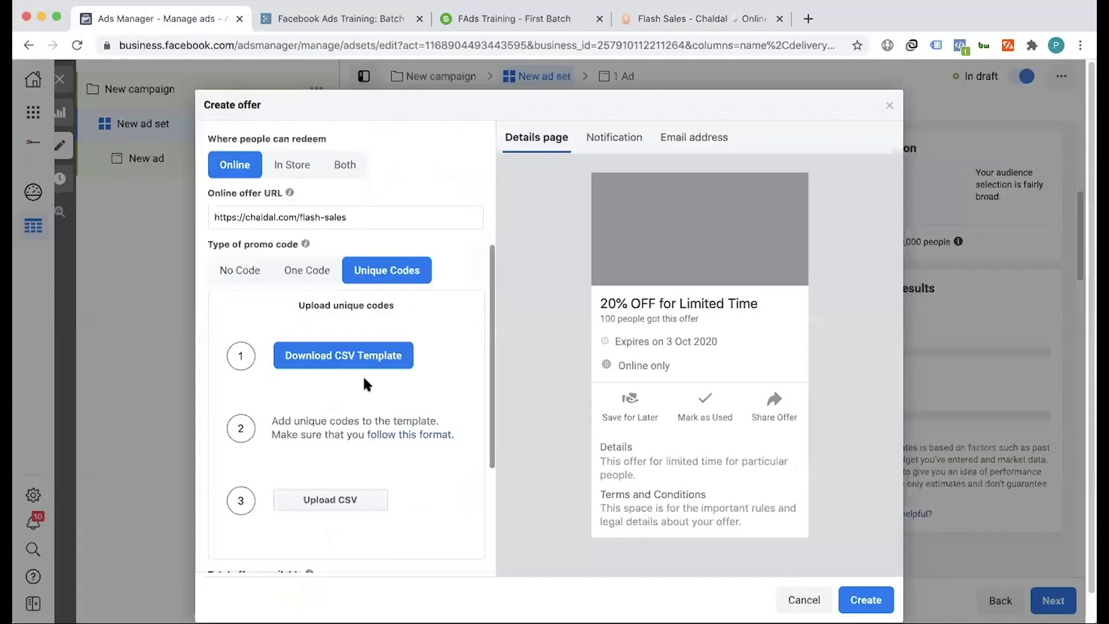
pyautogui.click(674, 15)
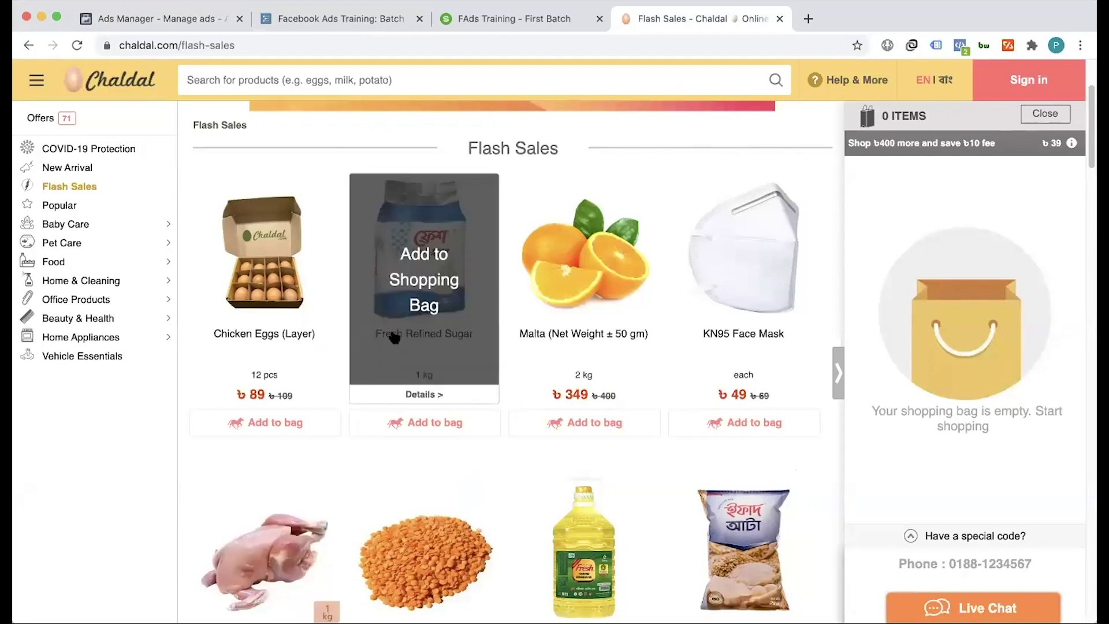
pyautogui.click(174, 18)
# - Download the CSV template for the unique promo codes and open it in the spreadsheet app
pyautogui.scroll(-1, 353, 323)
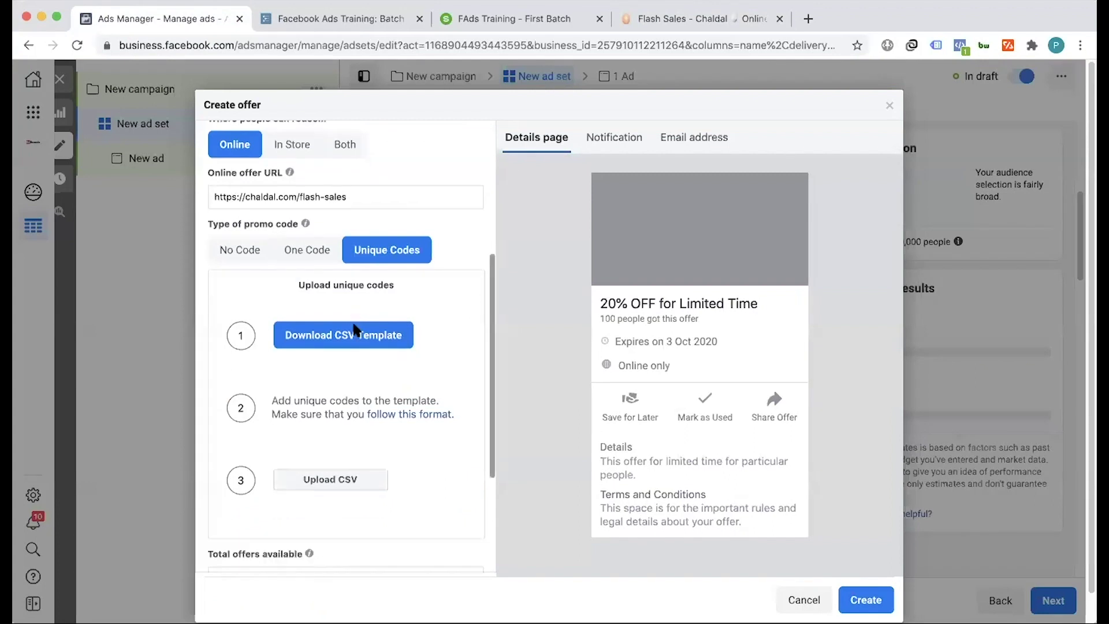
pyautogui.scroll(-1, 341, 335)
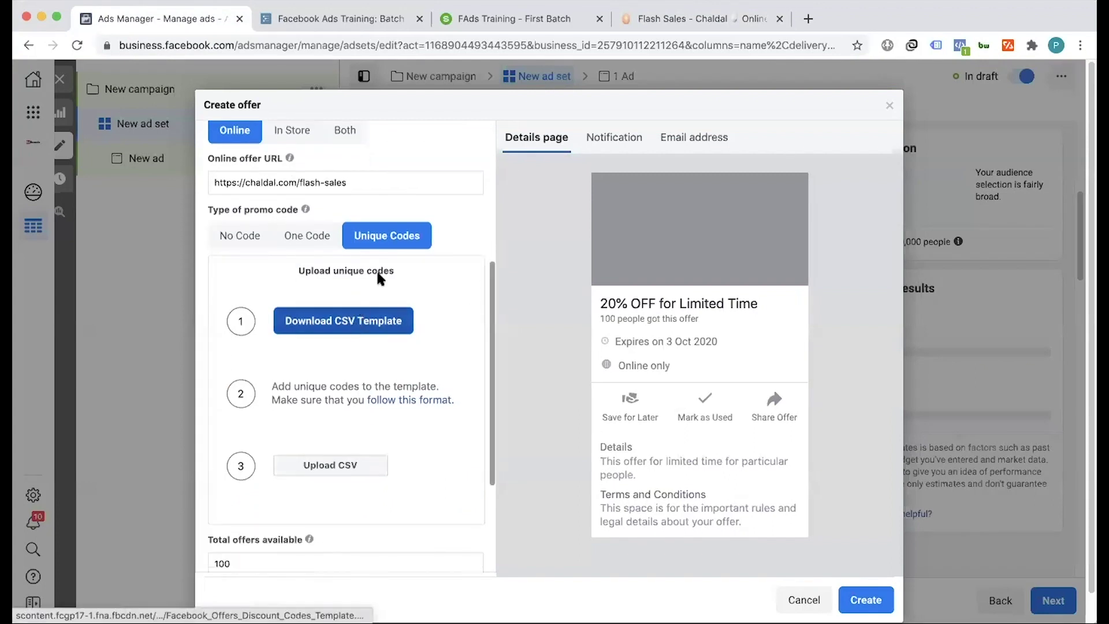
pyautogui.click(331, 327)
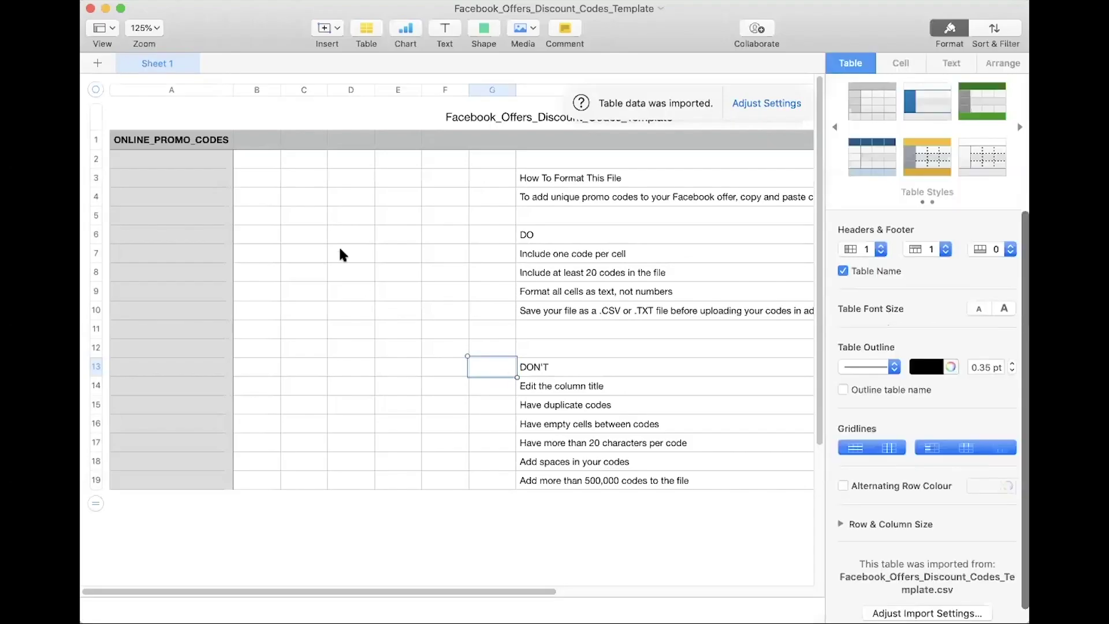
# - Examine the ONLINE_PROMO_CODES column and the formatting rules in the discount codes template
pyautogui.click(336, 237)
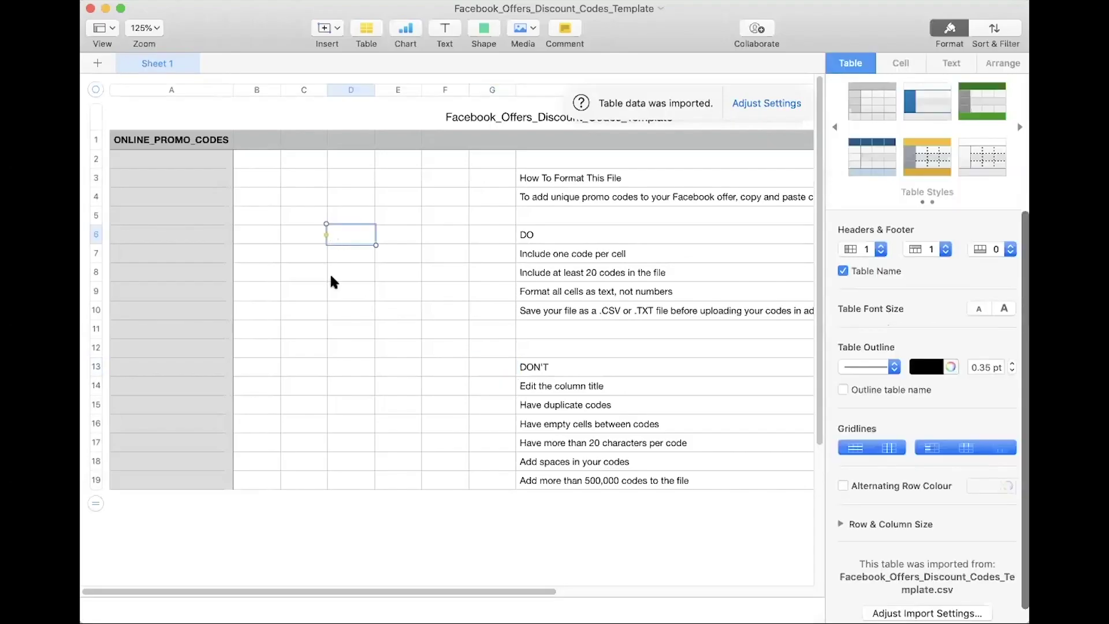
pyautogui.click(181, 161)
pyautogui.moveTo(172, 170); pyautogui.dragTo(193, 545)
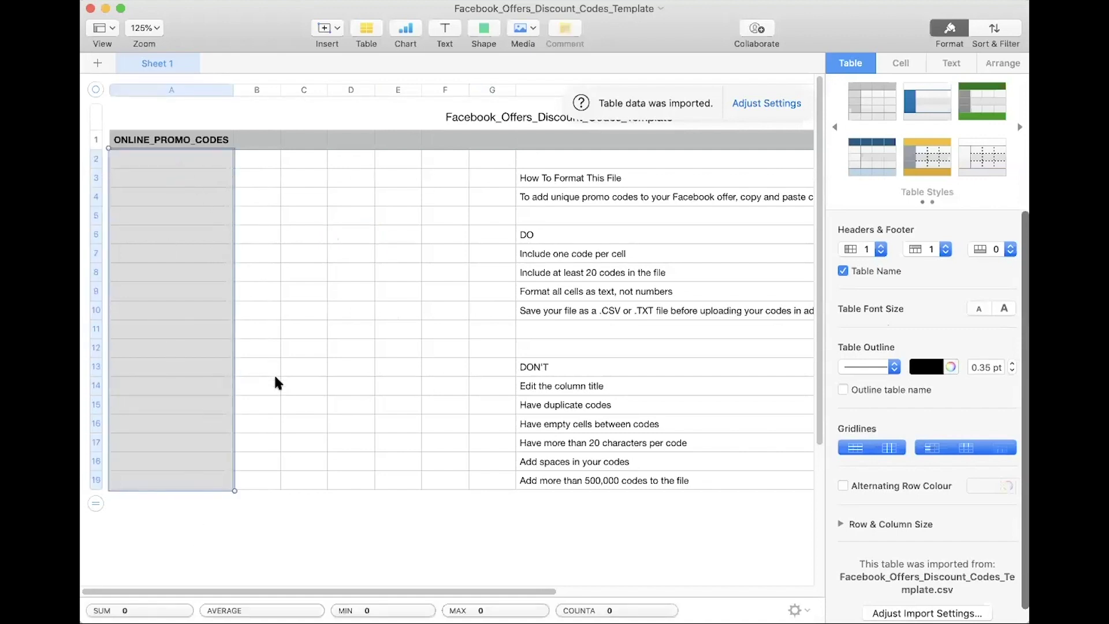
pyautogui.click(349, 404)
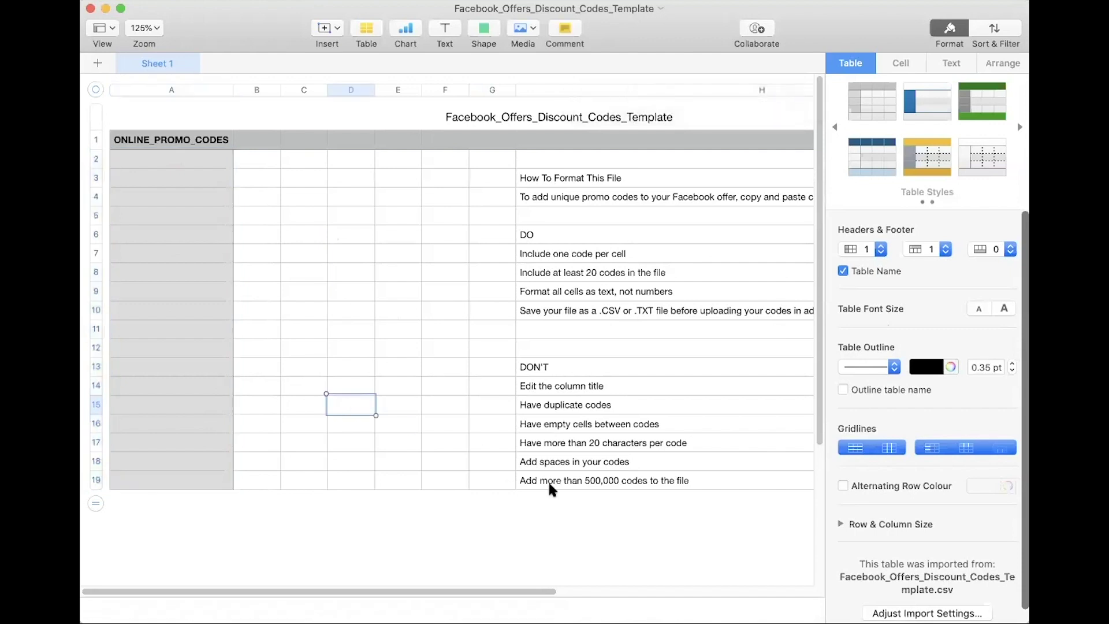
pyautogui.click(591, 482)
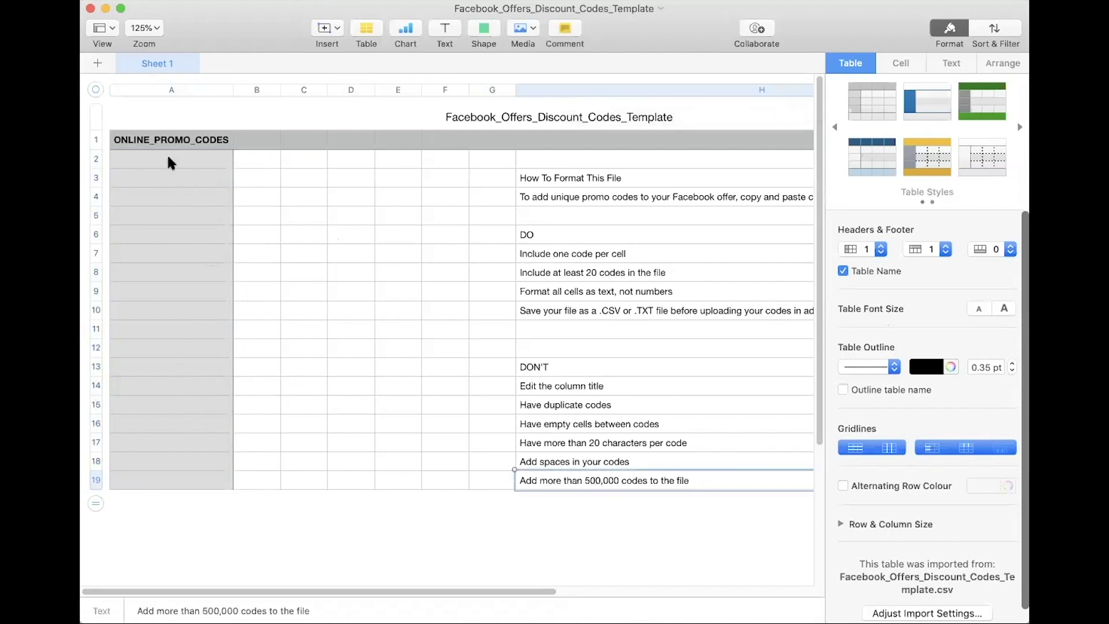
pyautogui.moveTo(167, 160); pyautogui.dragTo(192, 486)
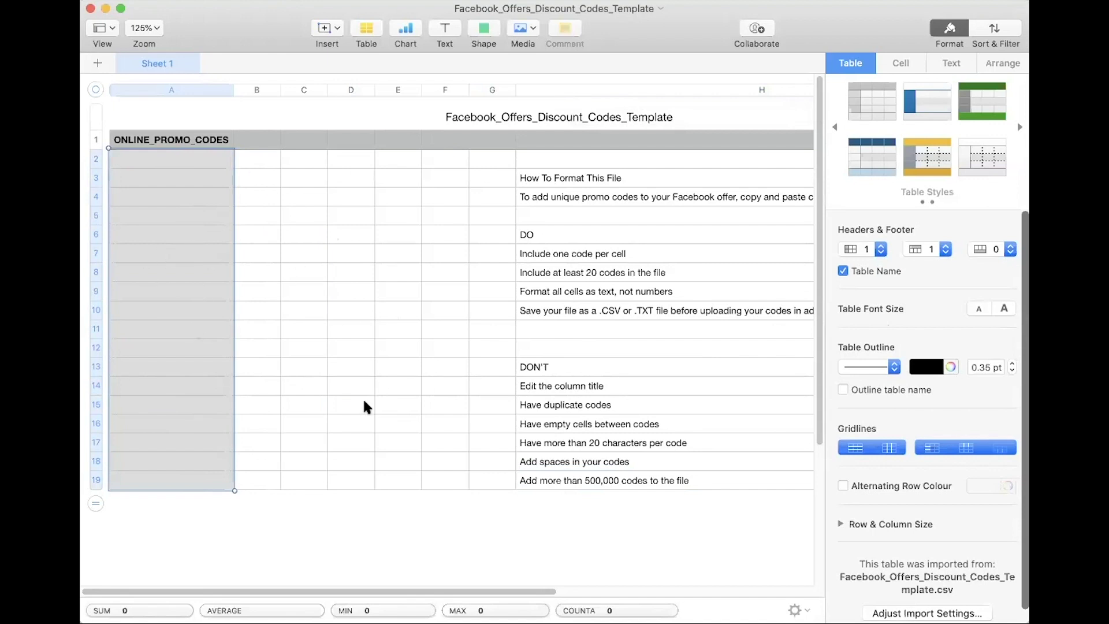
pyautogui.click(164, 159)
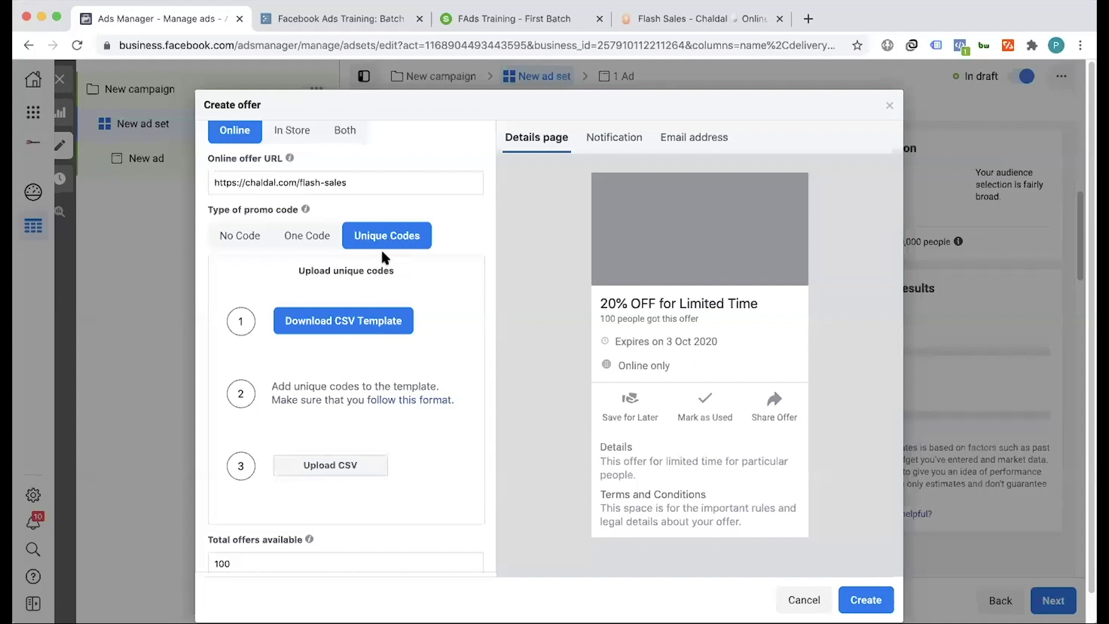
# - Return to Ads Manager, check the total offers available, and set the online offer's promo code type to No Code
pyautogui.scroll(-3, 310, 394)
pyautogui.doubleClick(242, 382)
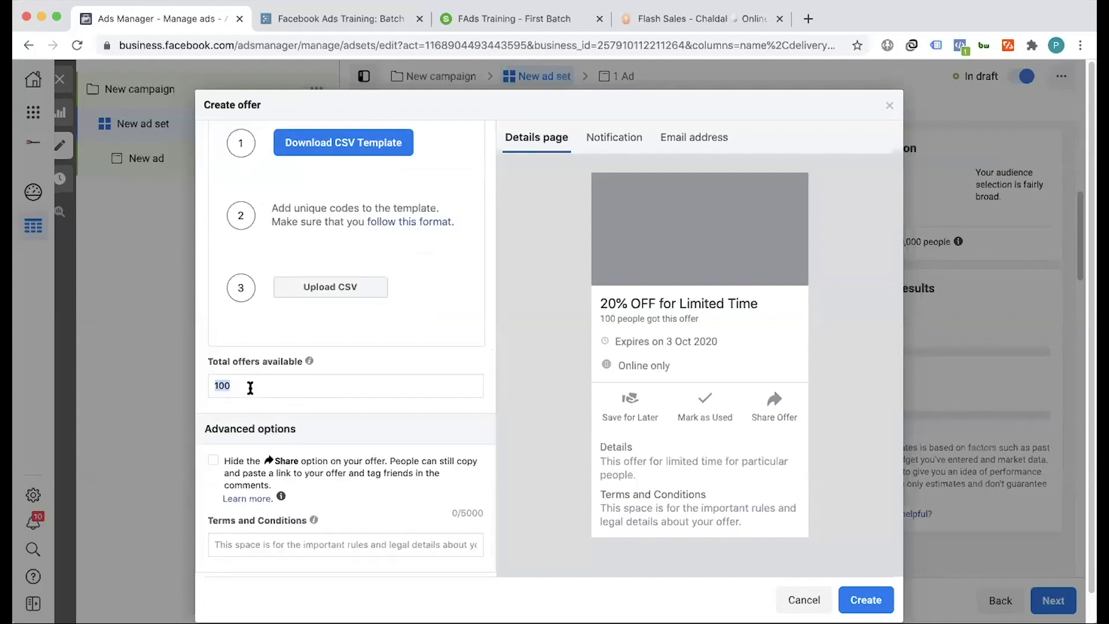
pyautogui.scroll(5, 252, 382)
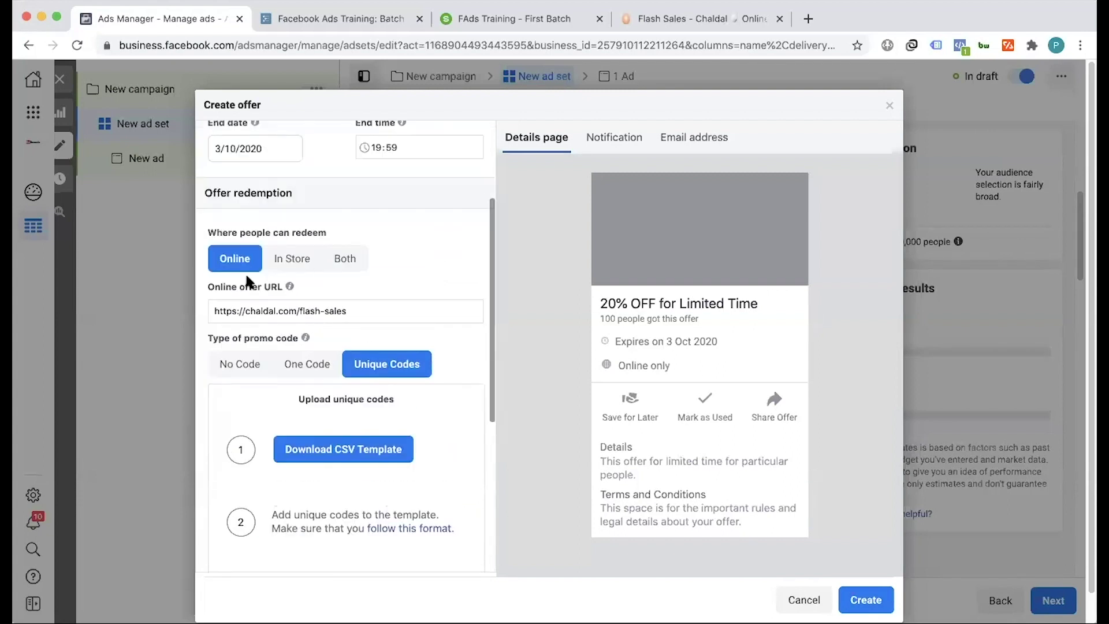
pyautogui.click(240, 363)
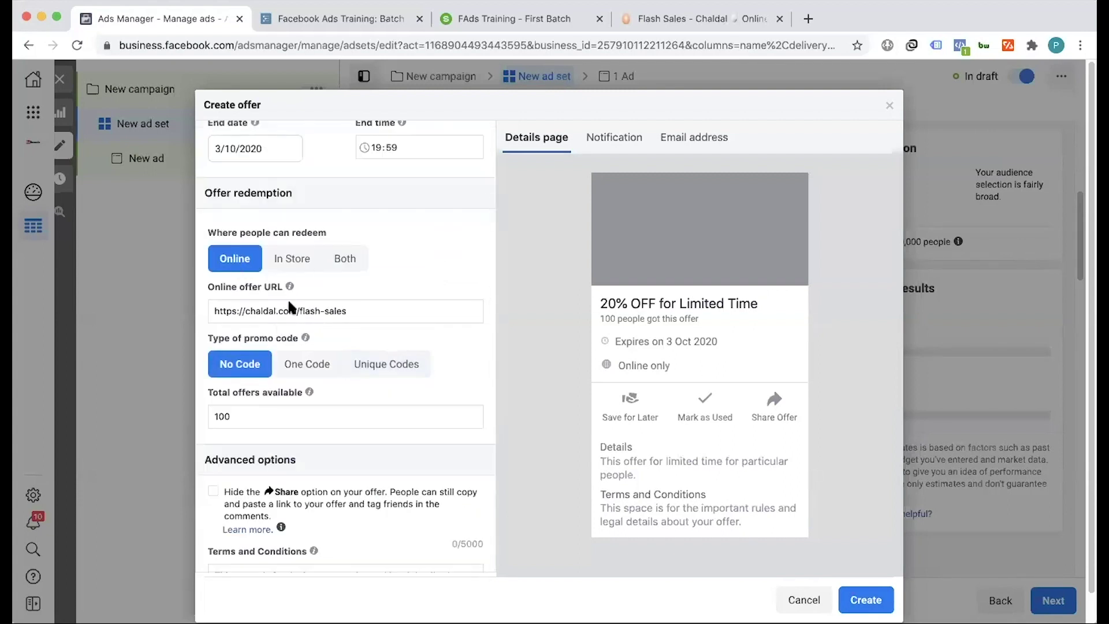
# - Set the offer redemption to In Store and compare its promo code types, ending on One Code
pyautogui.click(292, 263)
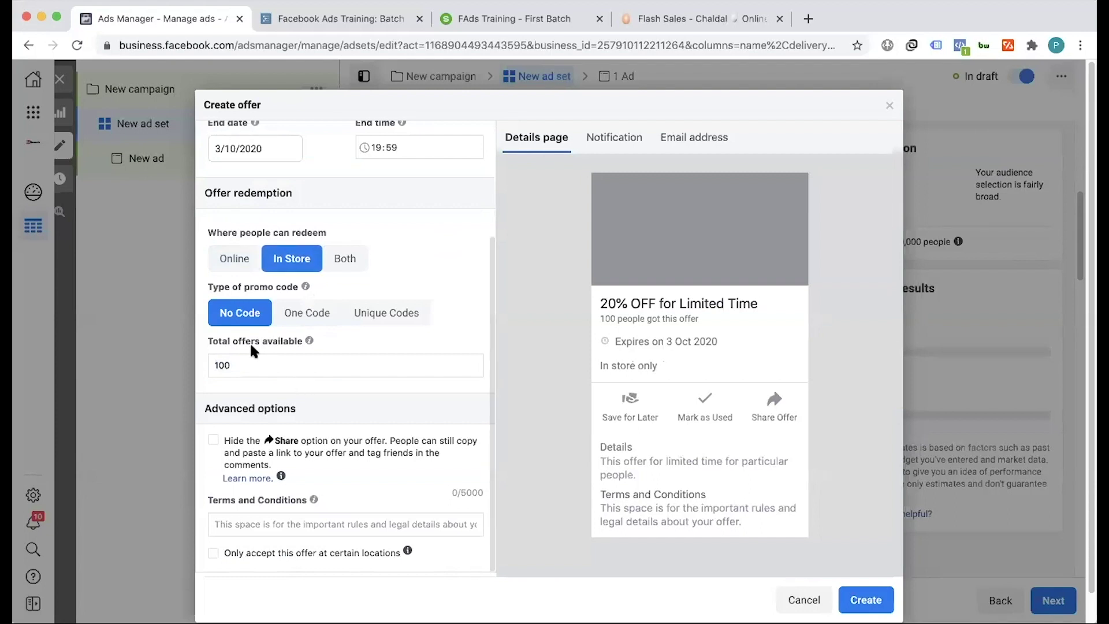
pyautogui.click(308, 319)
pyautogui.click(387, 315)
pyautogui.click(305, 317)
# - Review the available in-store promo code formats while keeping Custom code
pyautogui.click(280, 369)
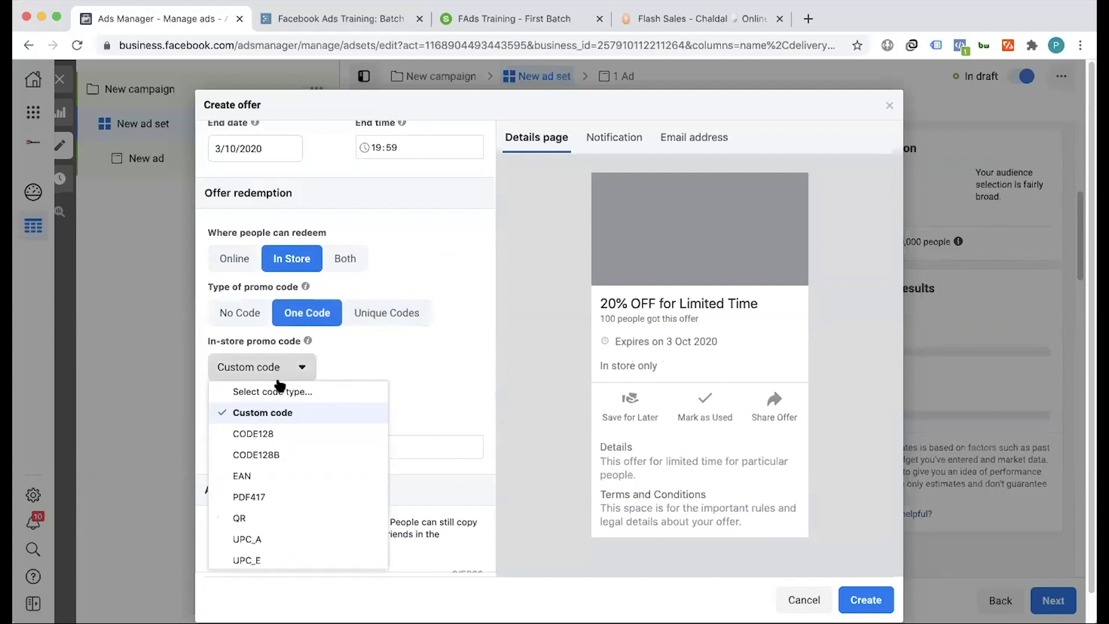
pyautogui.scroll(-1, 278, 456)
pyautogui.scroll(-3, 278, 459)
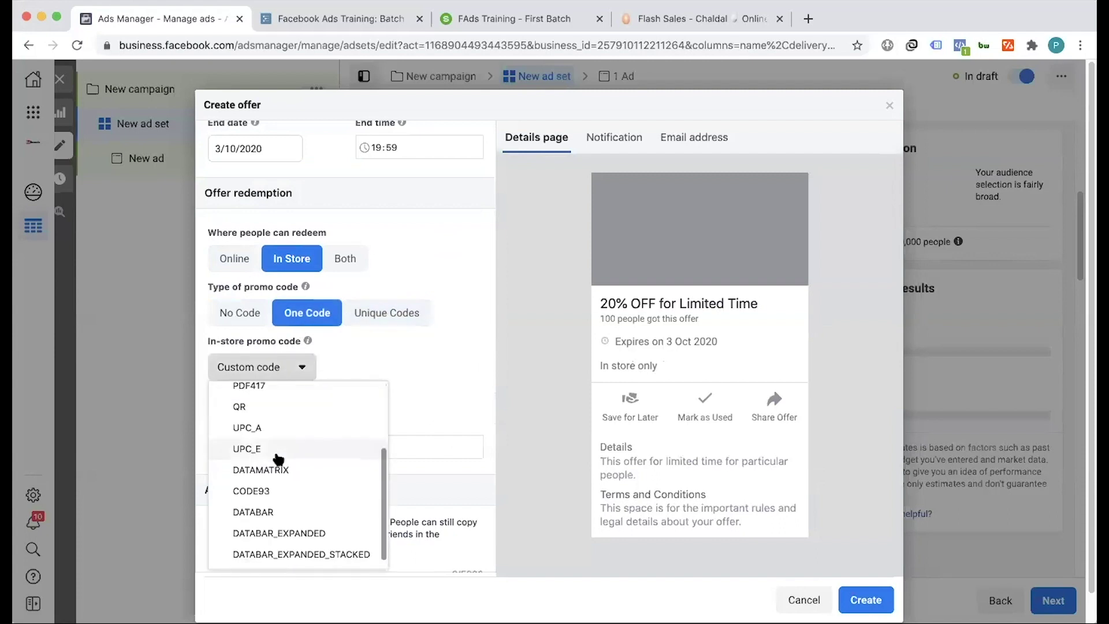
pyautogui.scroll(4, 278, 456)
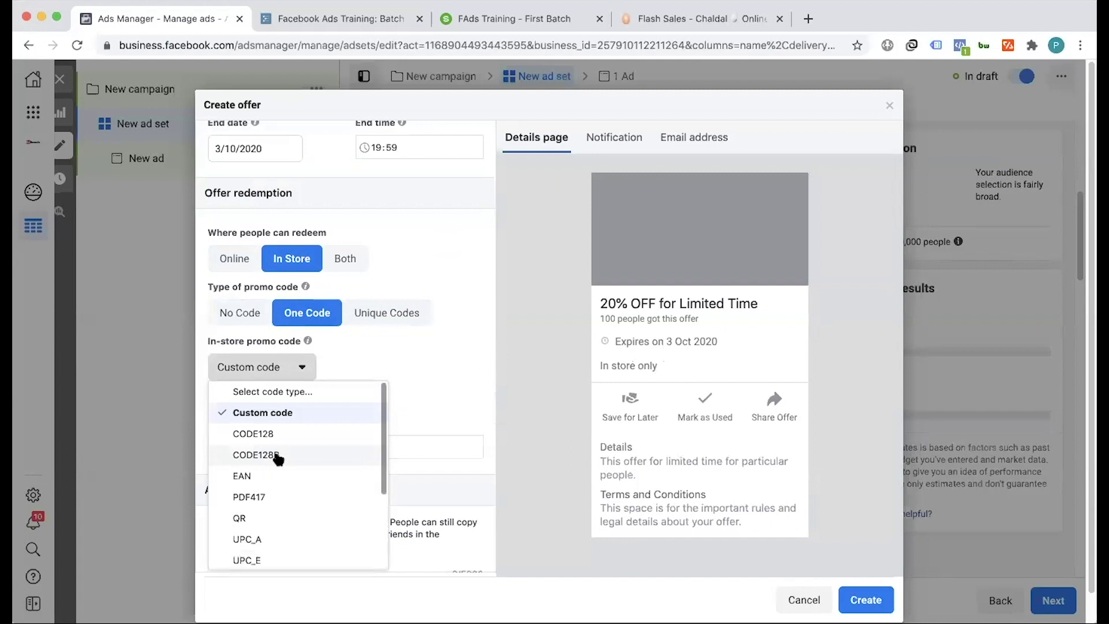
pyautogui.click(414, 375)
pyautogui.click(272, 393)
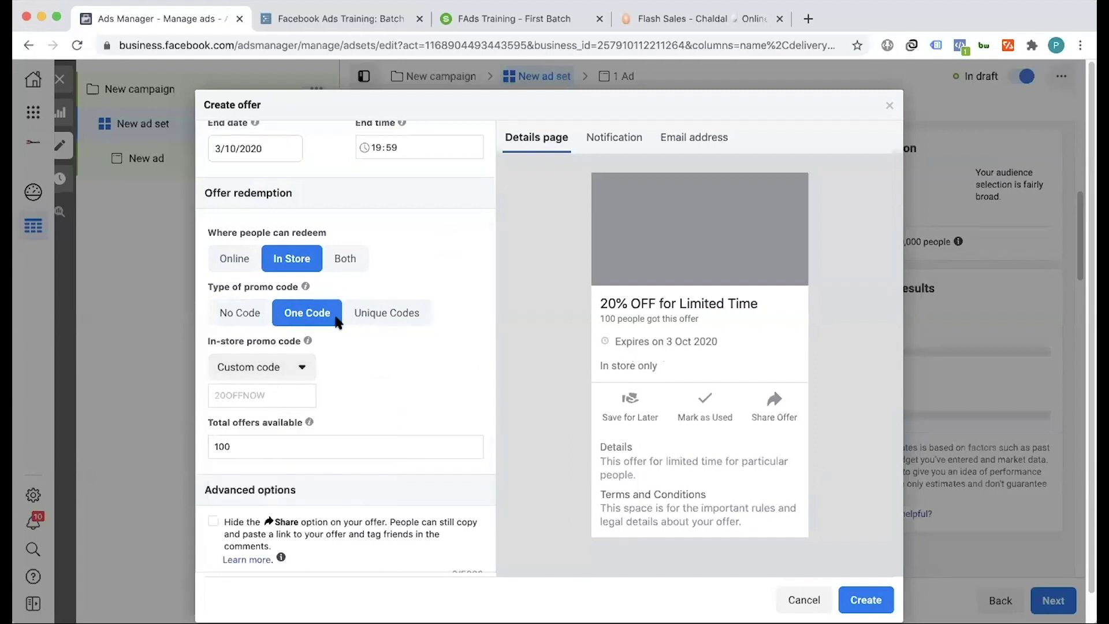
# - Revisit Chaldal's Flash Sales page, and try Unique Codes before setting the in-store promo code type to No Code
pyautogui.click(663, 22)
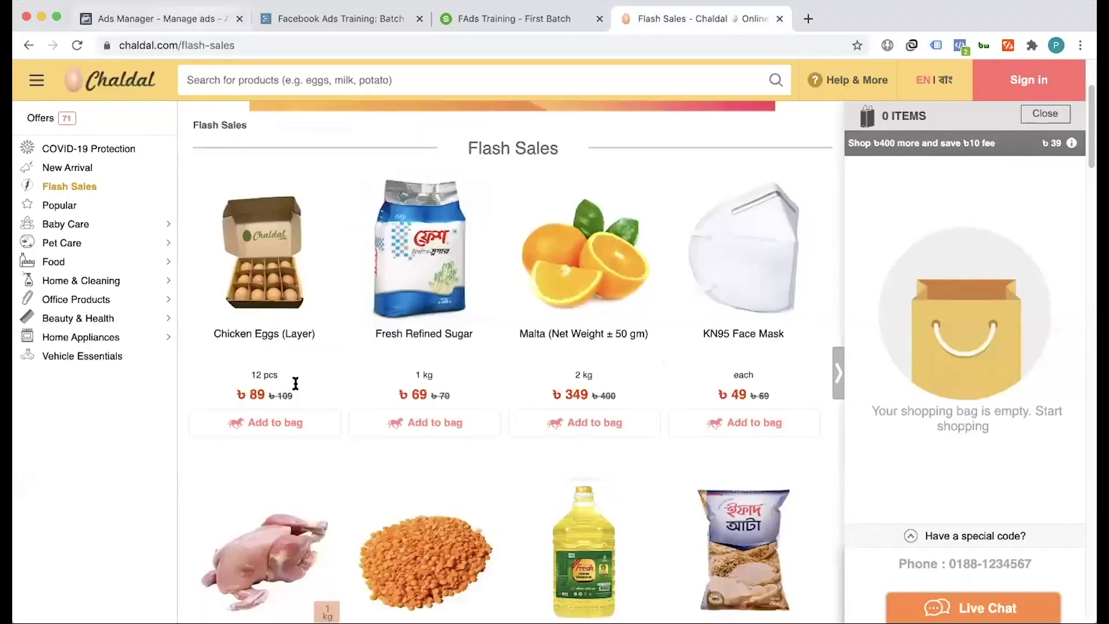
pyautogui.click(167, 19)
pyautogui.click(681, 16)
pyautogui.press('super+1')
pyautogui.click(391, 317)
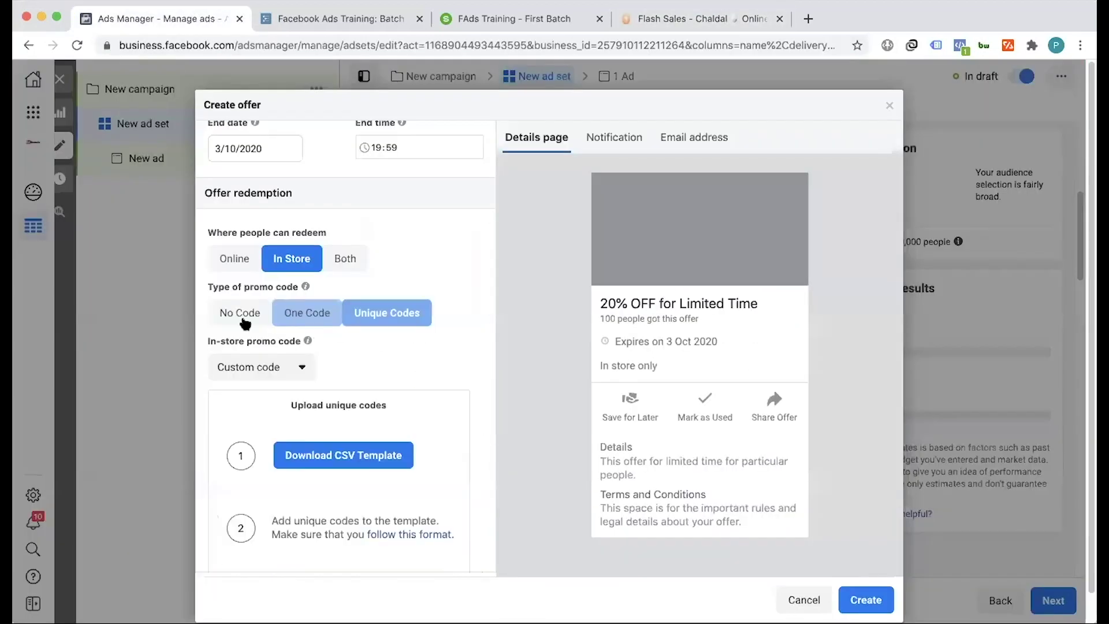
pyautogui.click(263, 322)
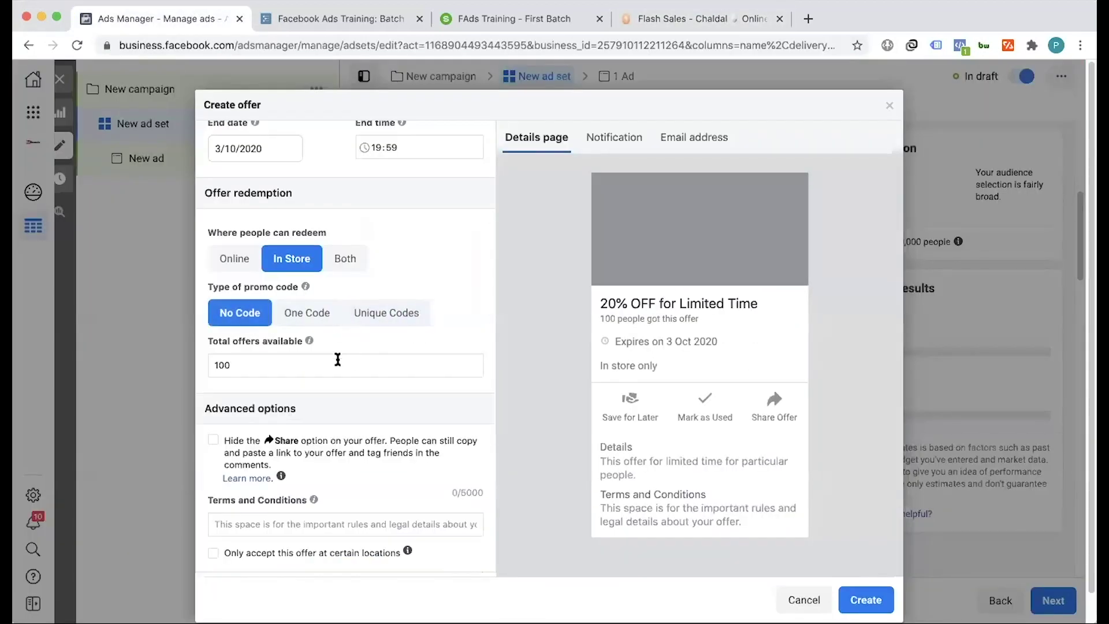
# - Set the offer redemption to Both with One Code and inspect its online promo code TWENTYPOFF
pyautogui.click(347, 260)
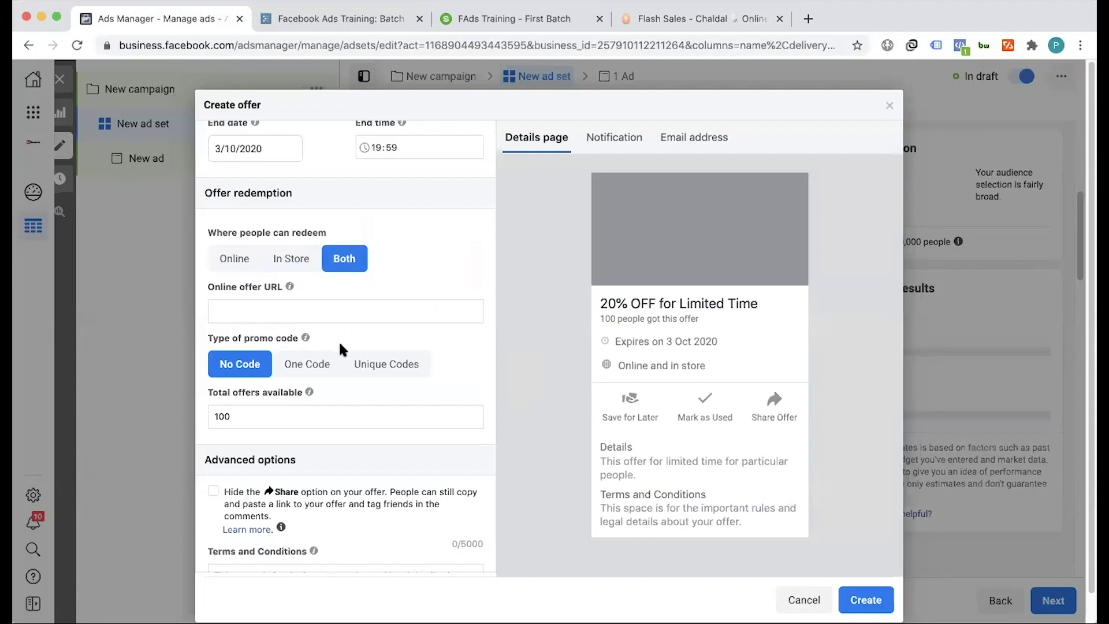
pyautogui.click(319, 366)
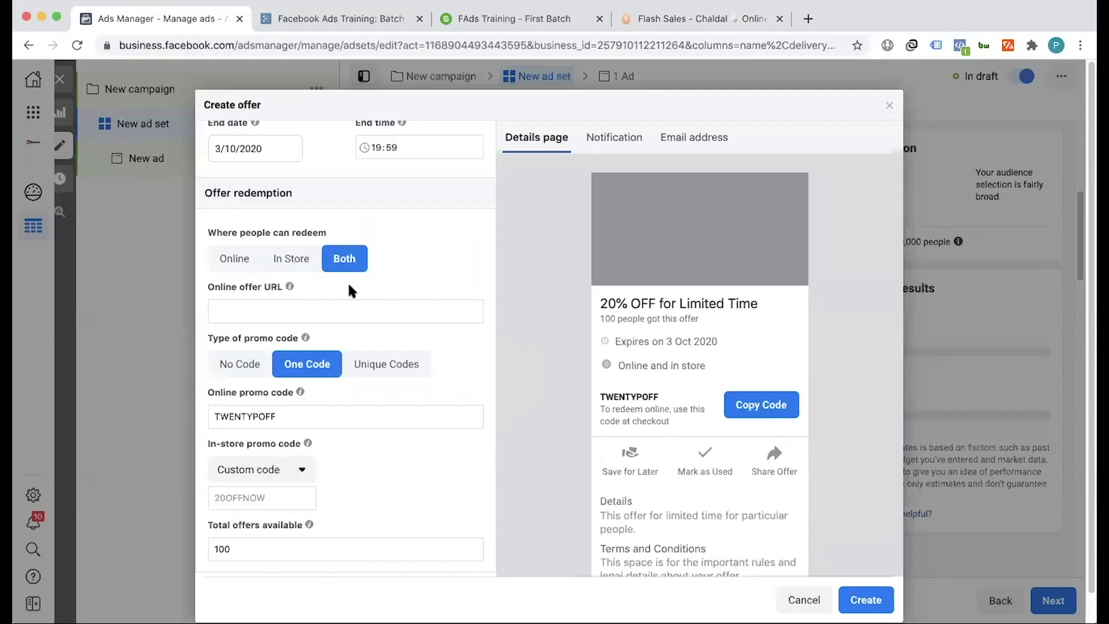
pyautogui.doubleClick(250, 416)
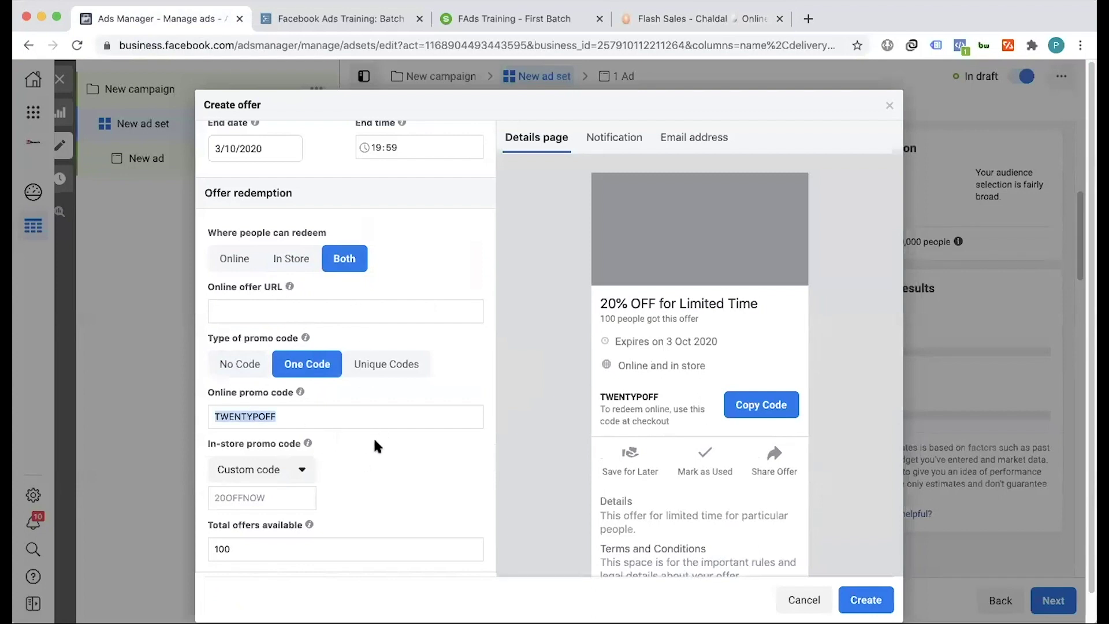
# - Set the offer redemption to Online and the promo code type to No Code
pyautogui.click(247, 265)
pyautogui.scroll(3, 248, 242)
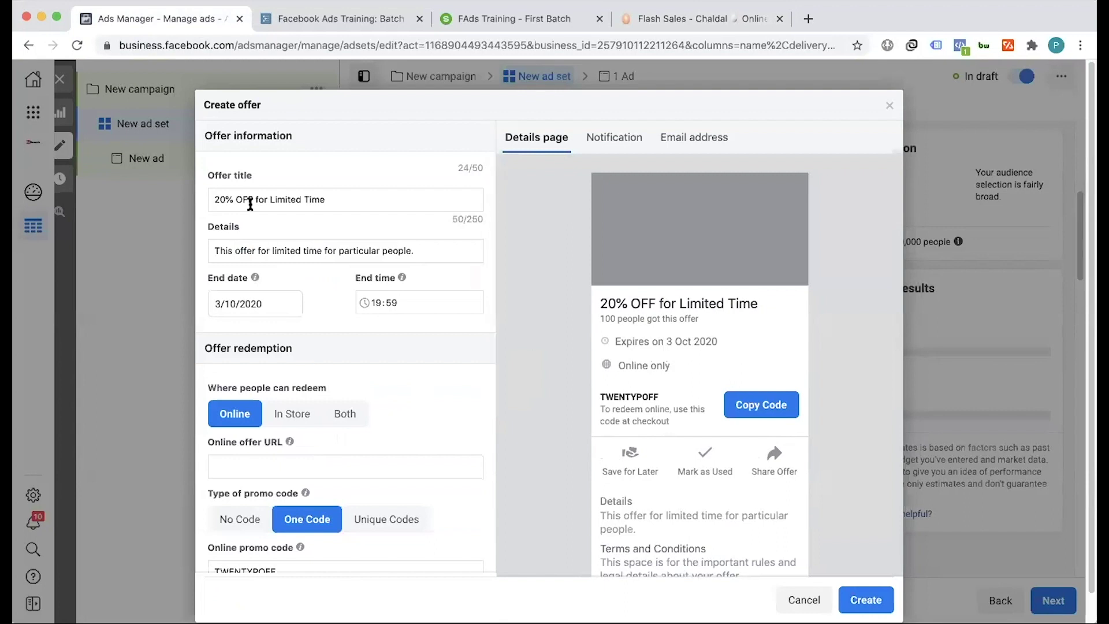
pyautogui.scroll(-3, 344, 430)
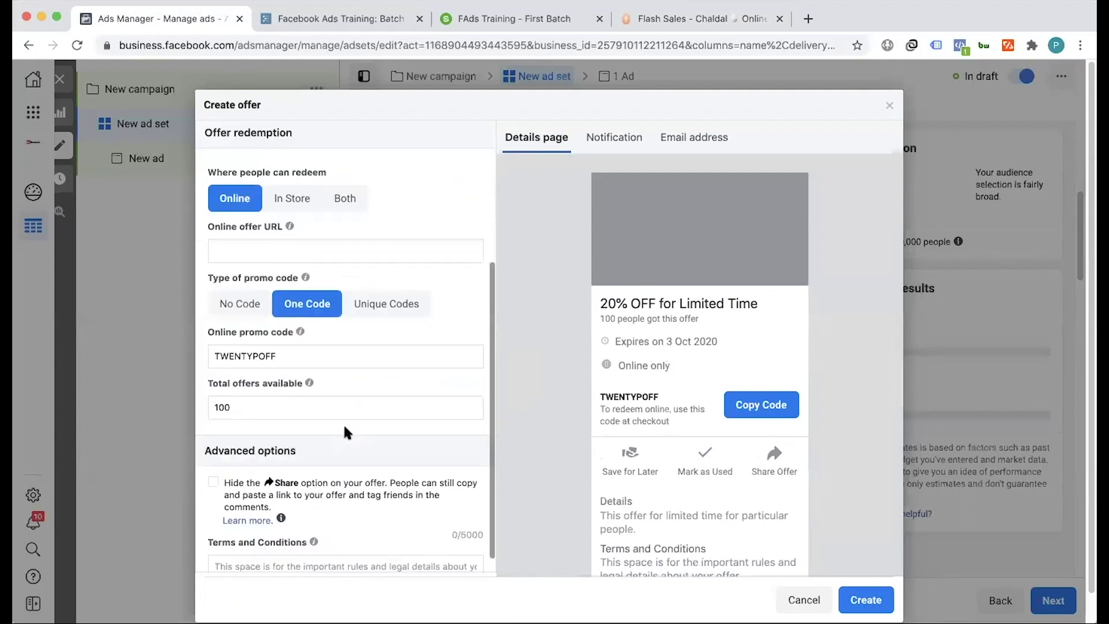
pyautogui.click(240, 333)
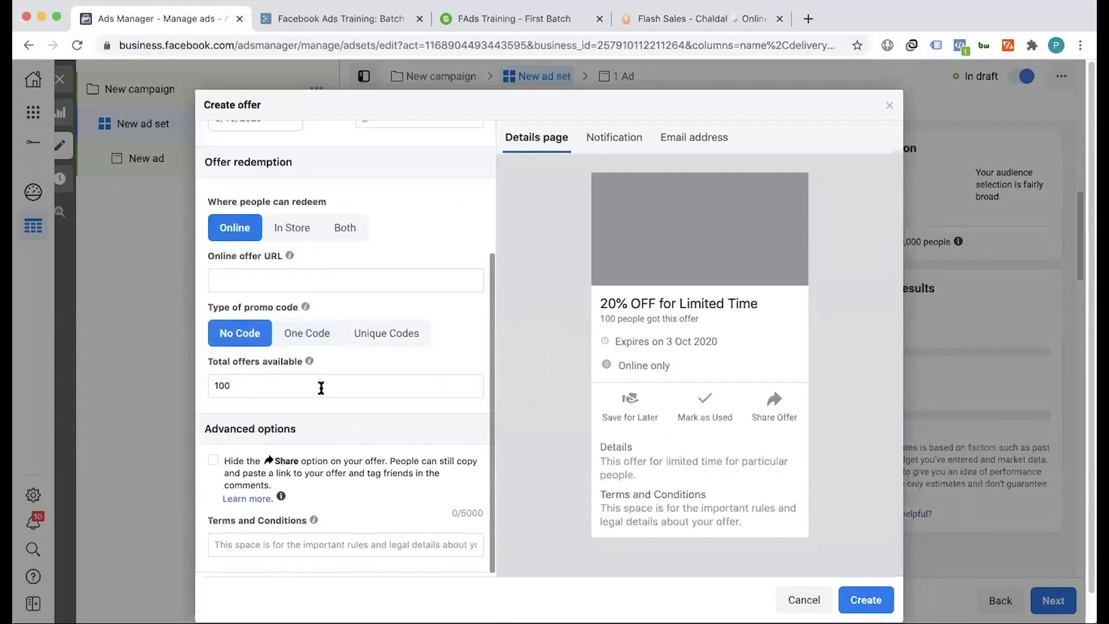
# - Try Unique Codes with redemption set to Both, and return to Online redemption with One Code
pyautogui.click(310, 332)
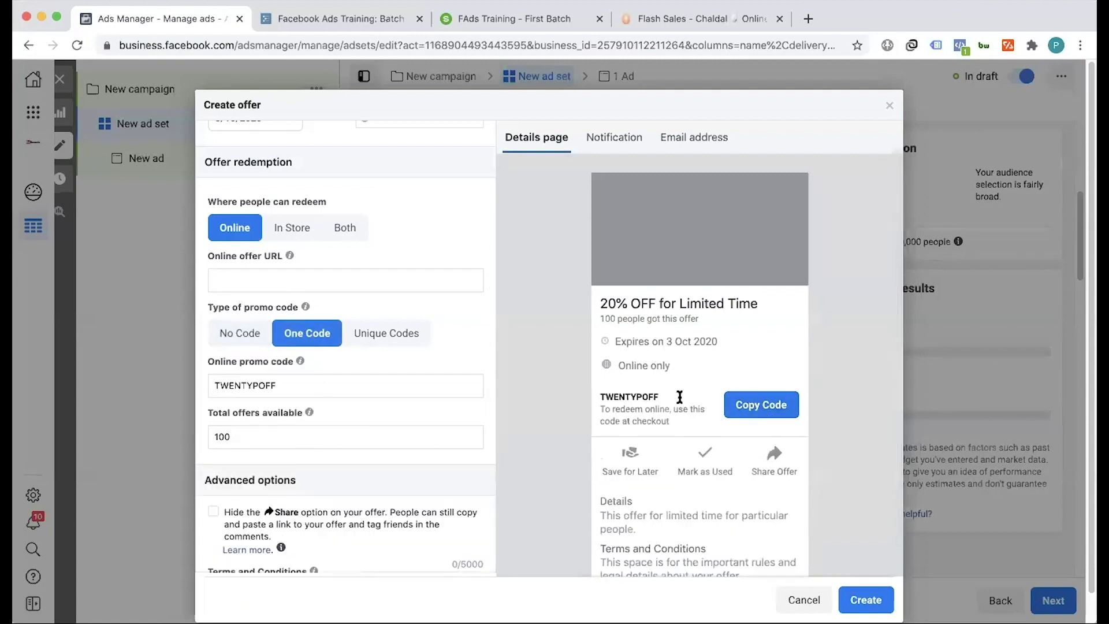
pyautogui.click(392, 333)
pyautogui.click(345, 228)
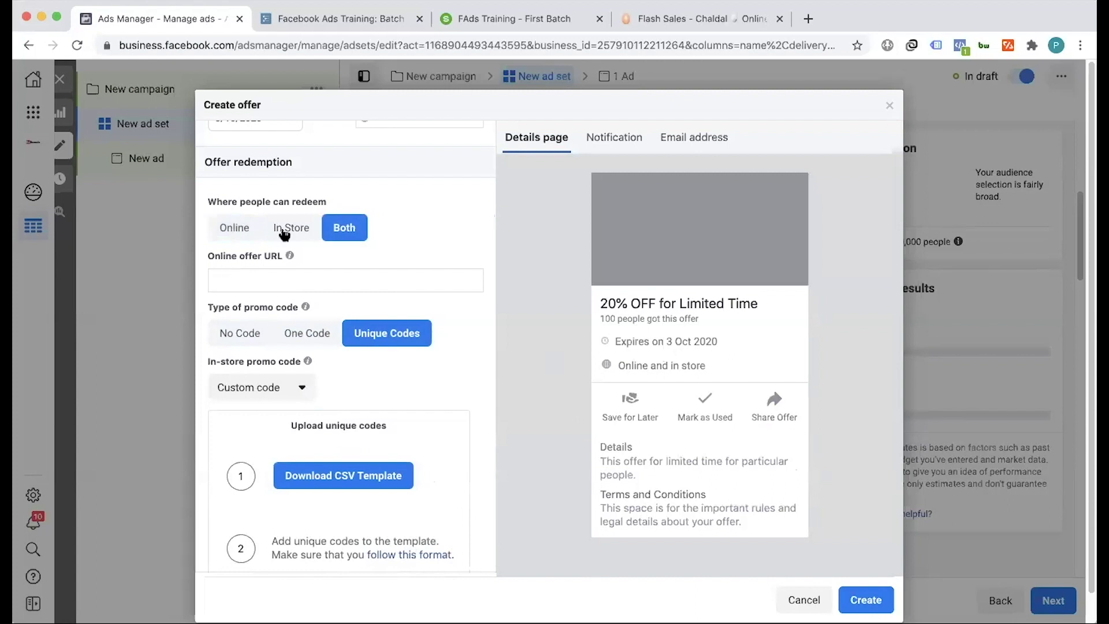
pyautogui.click(237, 228)
pyautogui.click(299, 339)
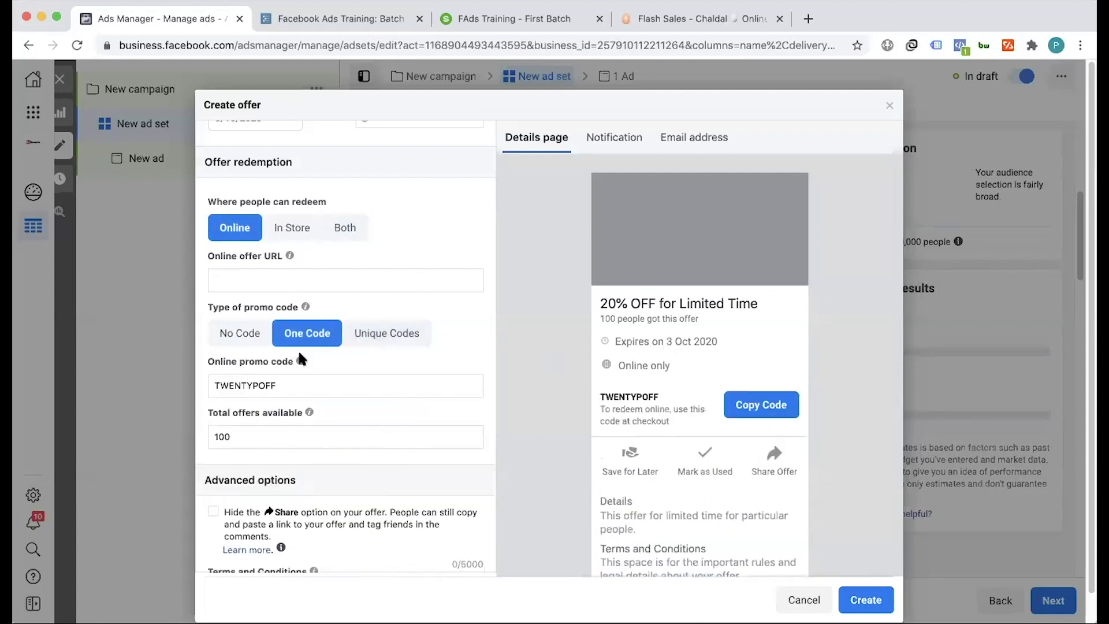
pyautogui.scroll(-2, 309, 386)
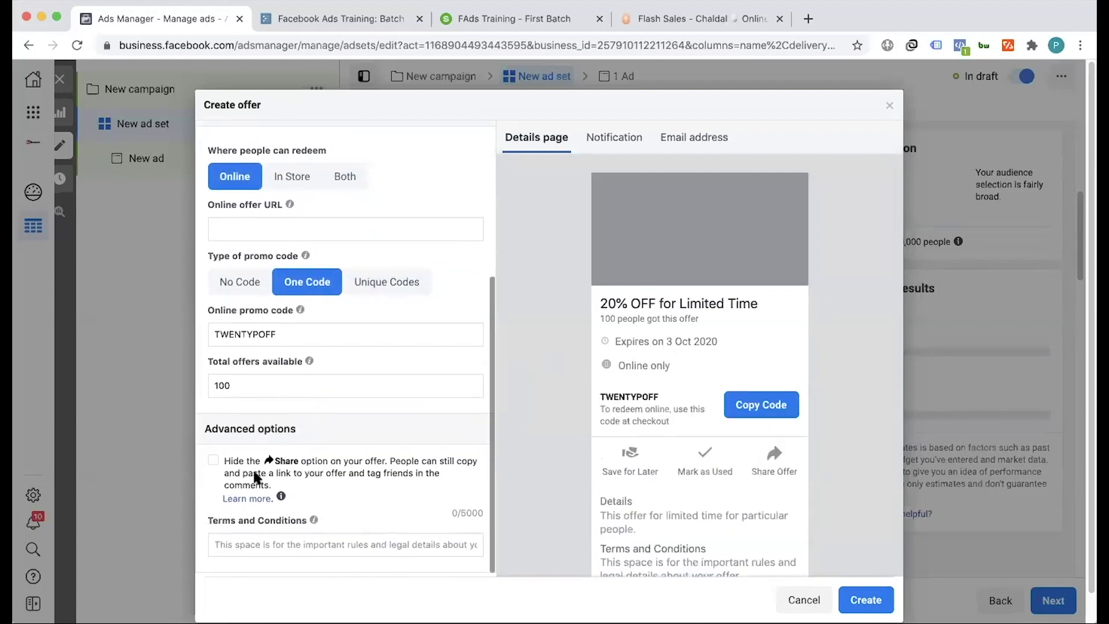
pyautogui.scroll(-1, 710, 467)
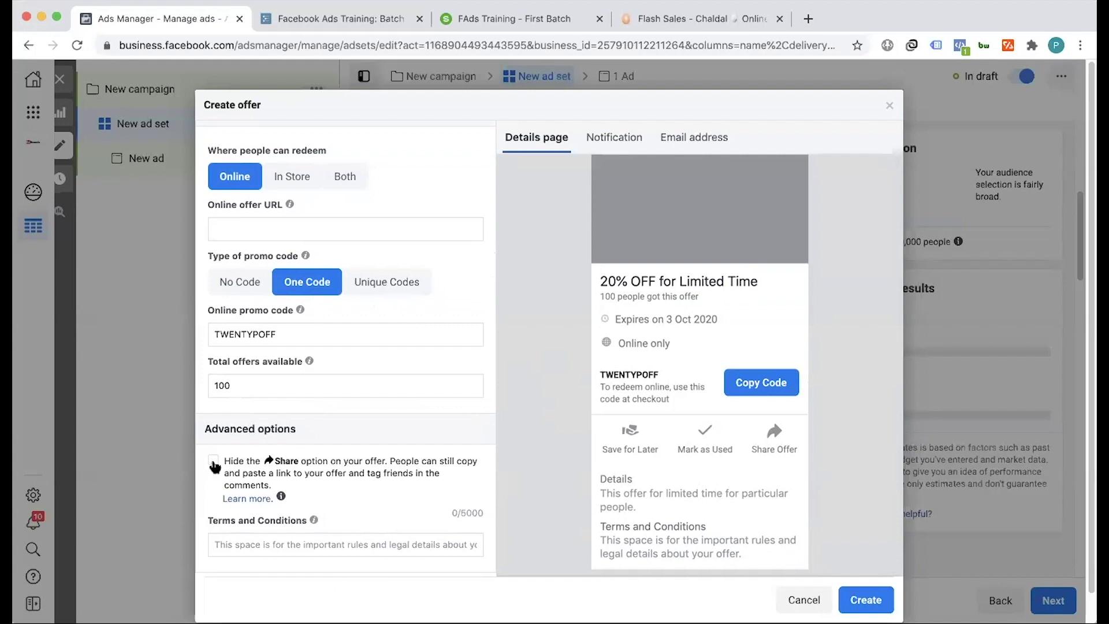
# - Compare the Unique Codes and No Code options against One Code, and try hiding the Share option on the offer
pyautogui.click(387, 282)
pyautogui.click(242, 281)
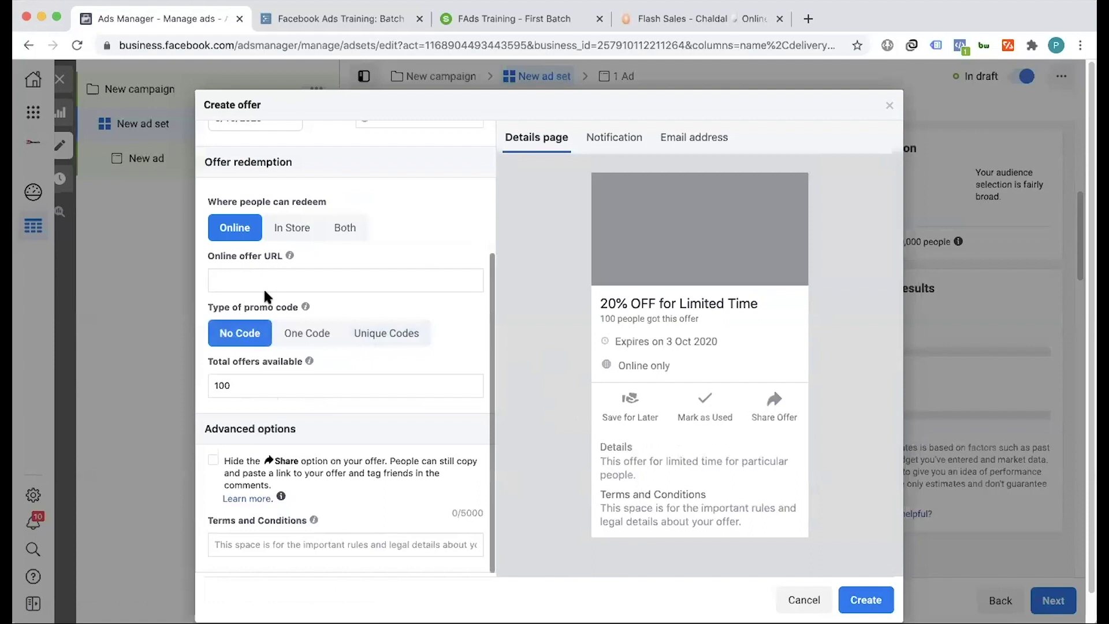
pyautogui.click(305, 333)
pyautogui.click(213, 461)
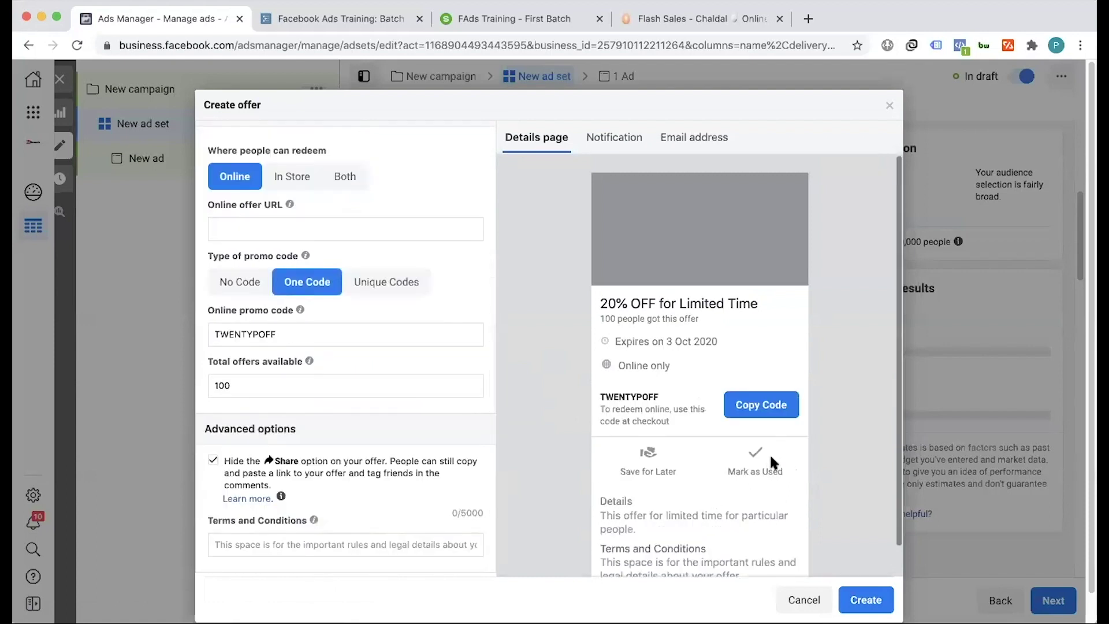
pyautogui.click(441, 463)
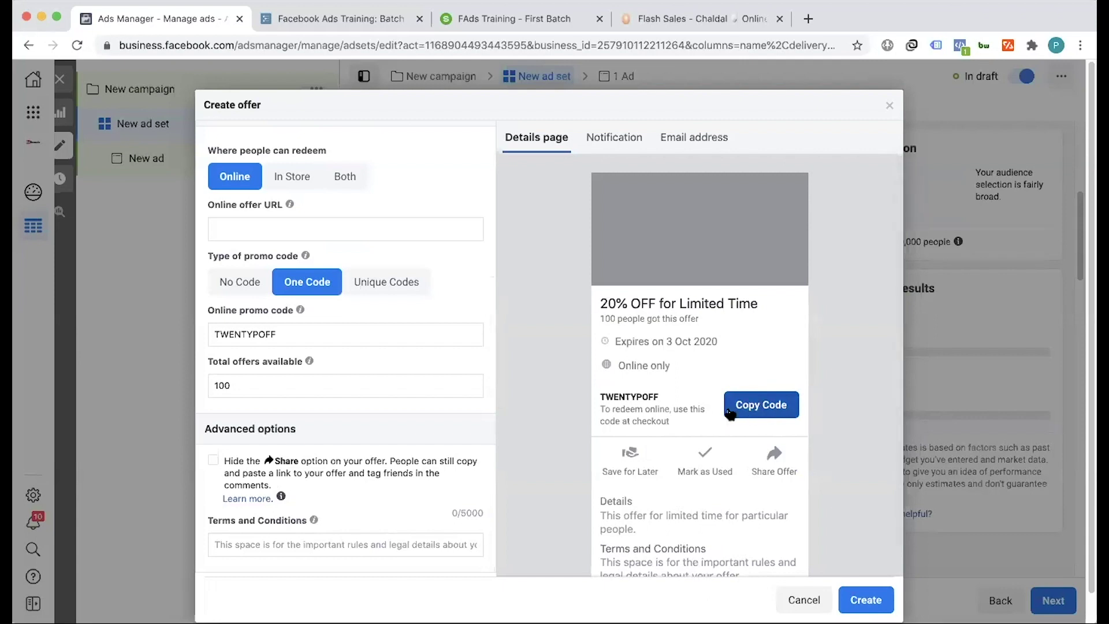
# - Revisit Chaldal's Flash Sales page, and examine the offer's details preview and Terms and Conditions field
pyautogui.click(682, 22)
pyautogui.click(200, 21)
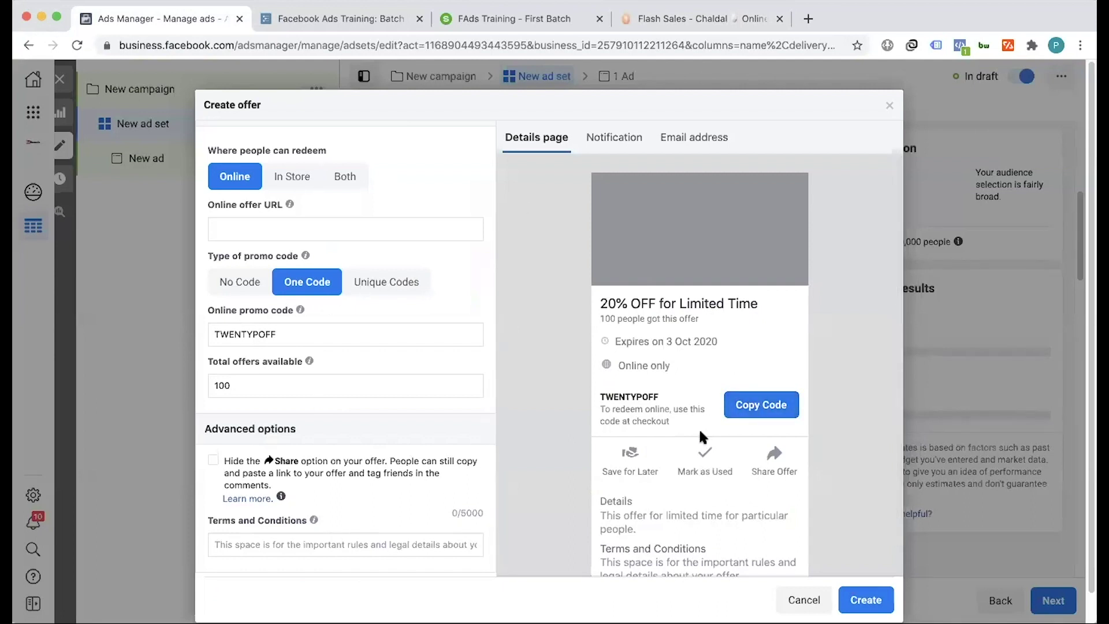
pyautogui.scroll(-1, 621, 439)
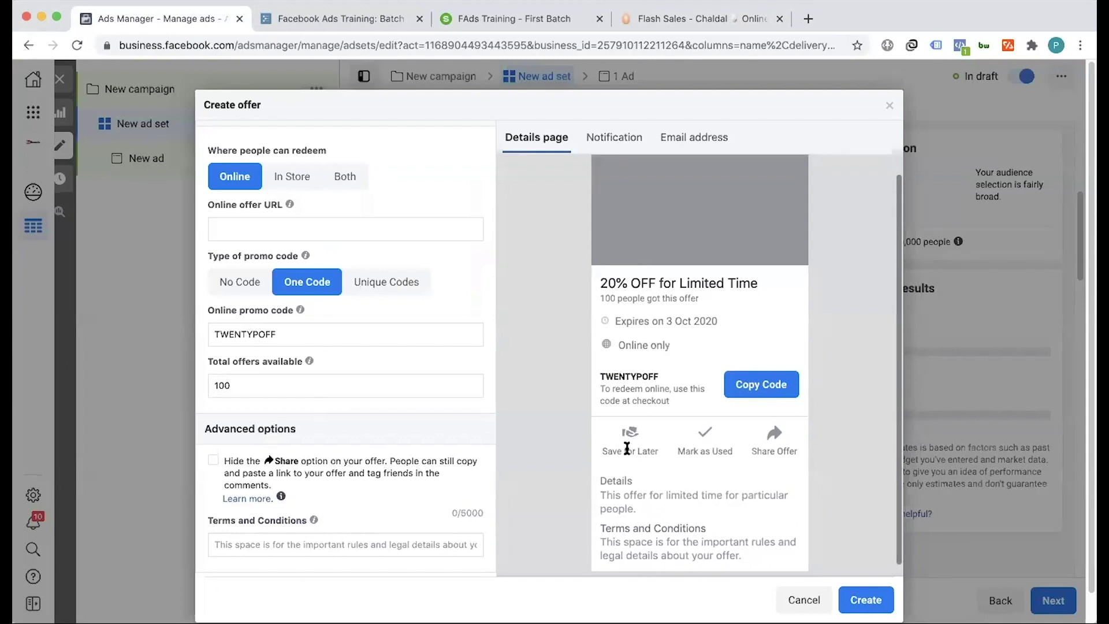
pyautogui.scroll(-1, 726, 556)
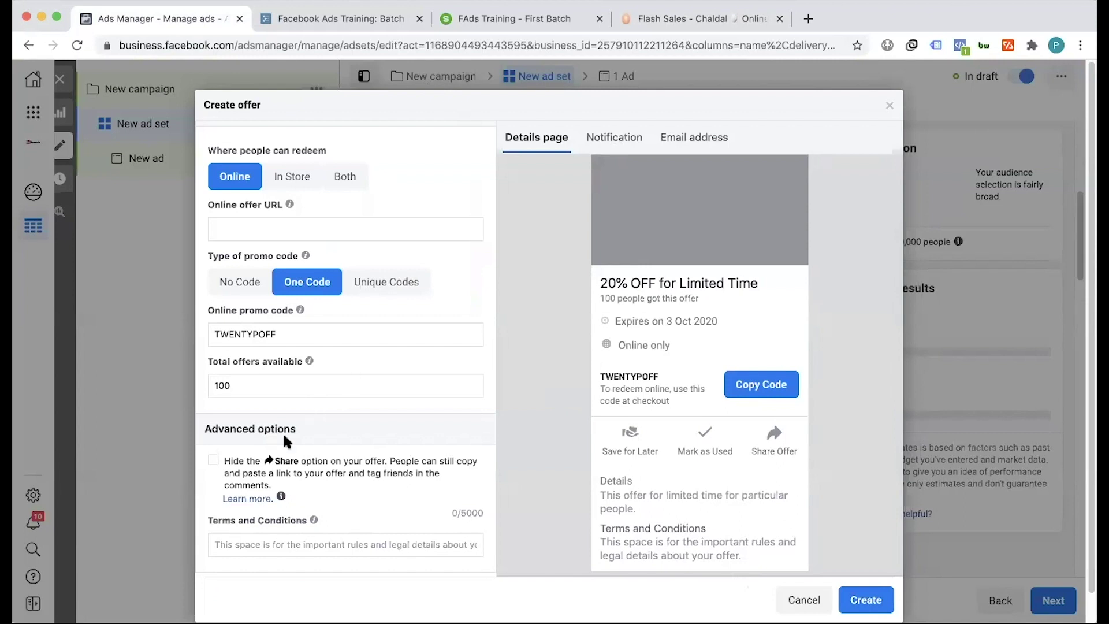
pyautogui.click(258, 546)
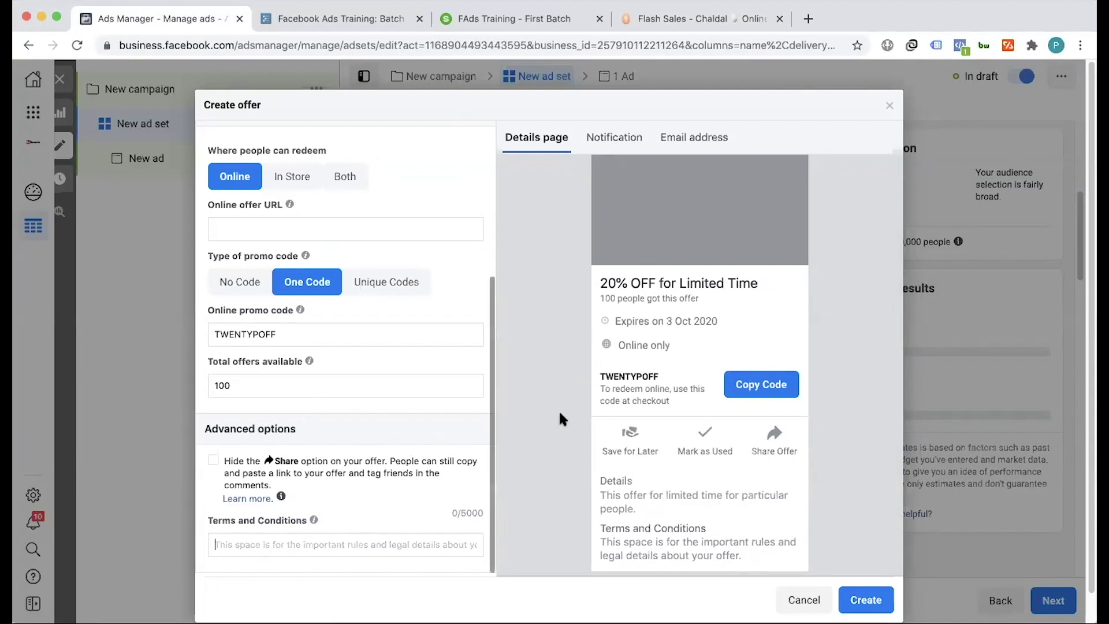
pyautogui.scroll(-1, 612, 462)
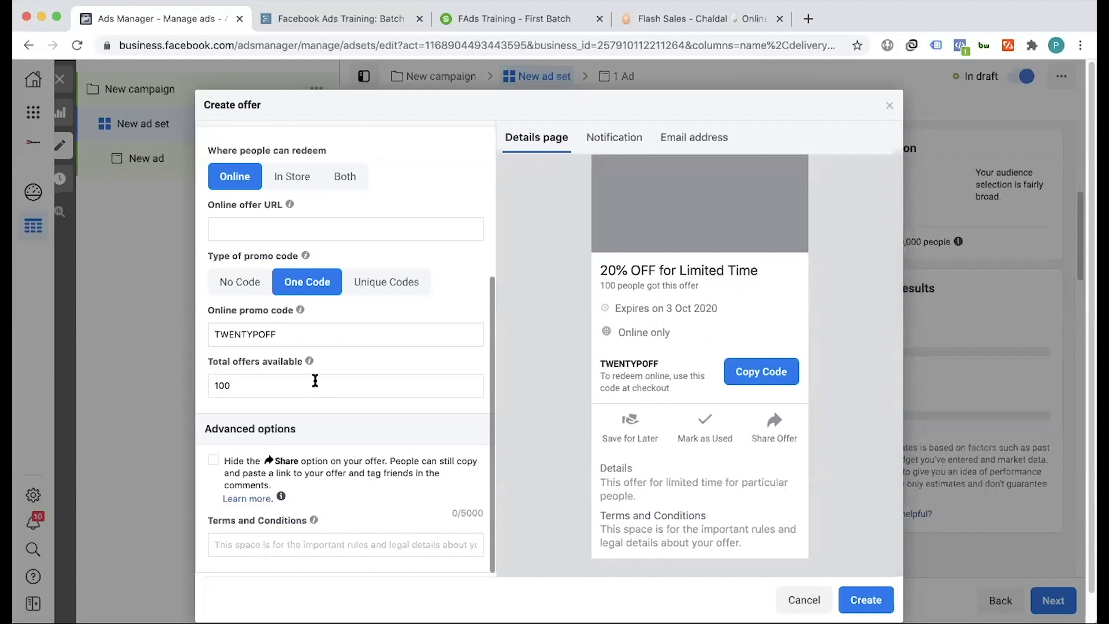
pyautogui.click(309, 521)
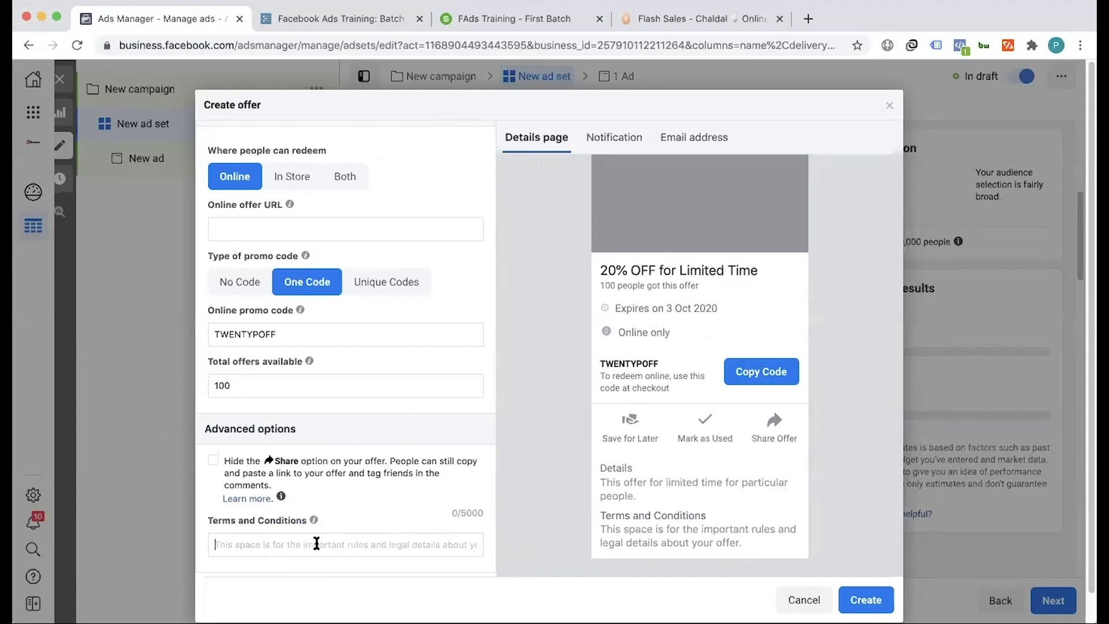
# - Try Unique Codes with the terms "One User can buy once!", and clear the terms and return to No Code
pyautogui.click(376, 283)
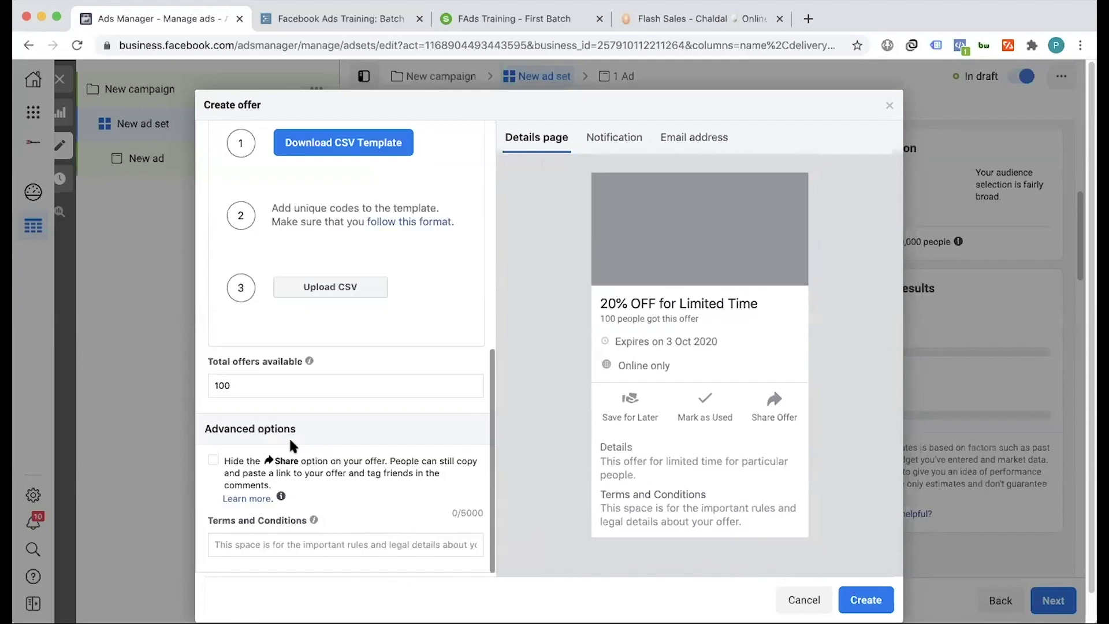
pyautogui.click(290, 547)
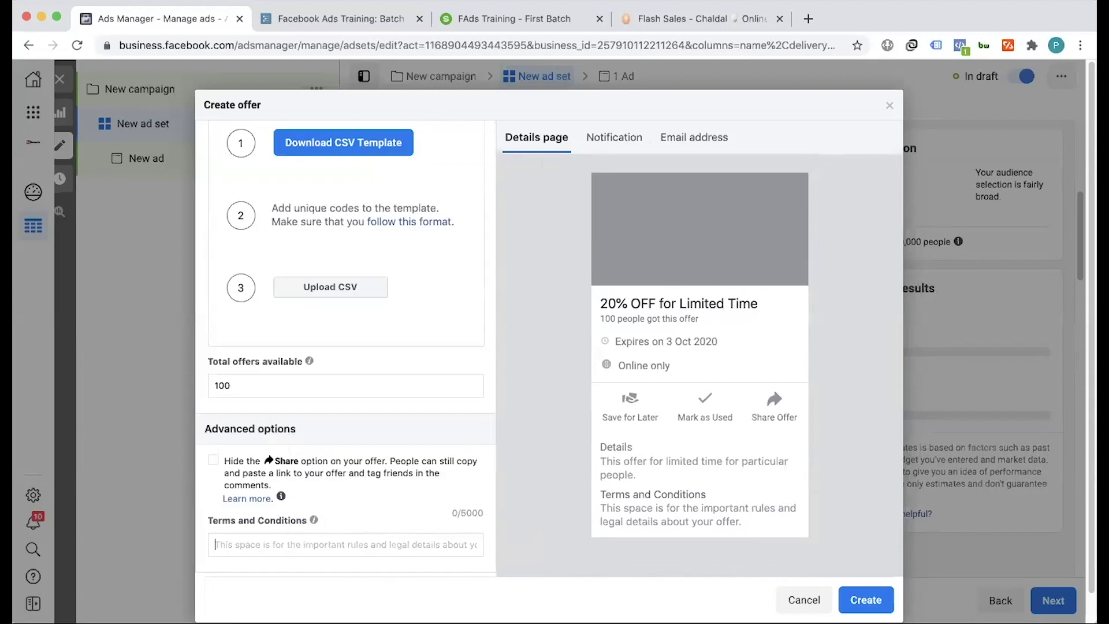
pyautogui.write('One For One User')
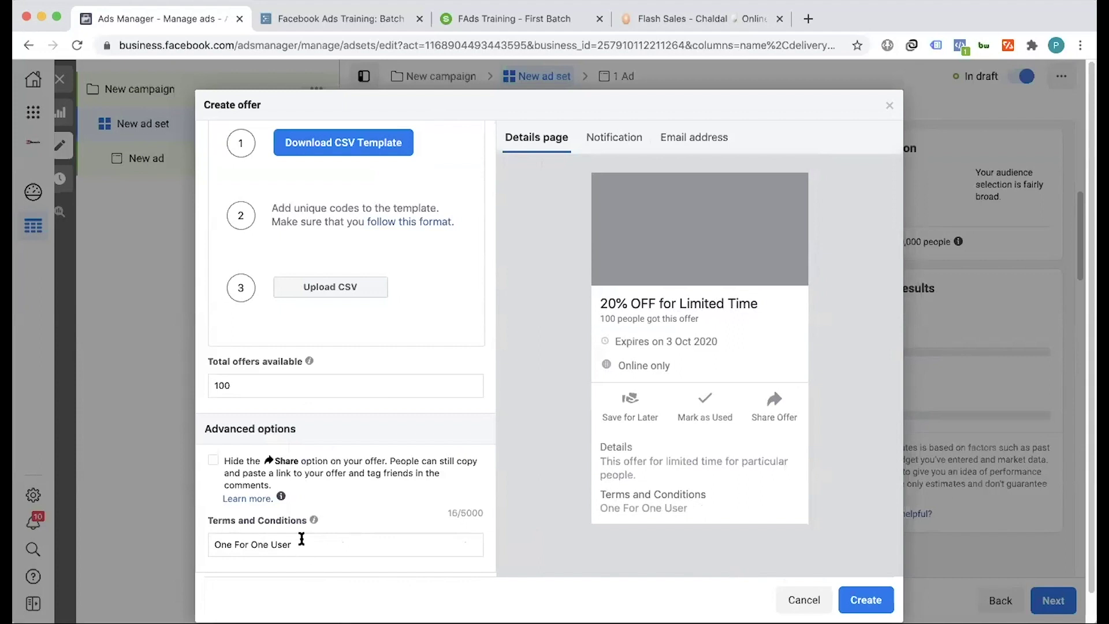
pyautogui.tripleClick(301, 543)
pyautogui.write('One User can buy once!')
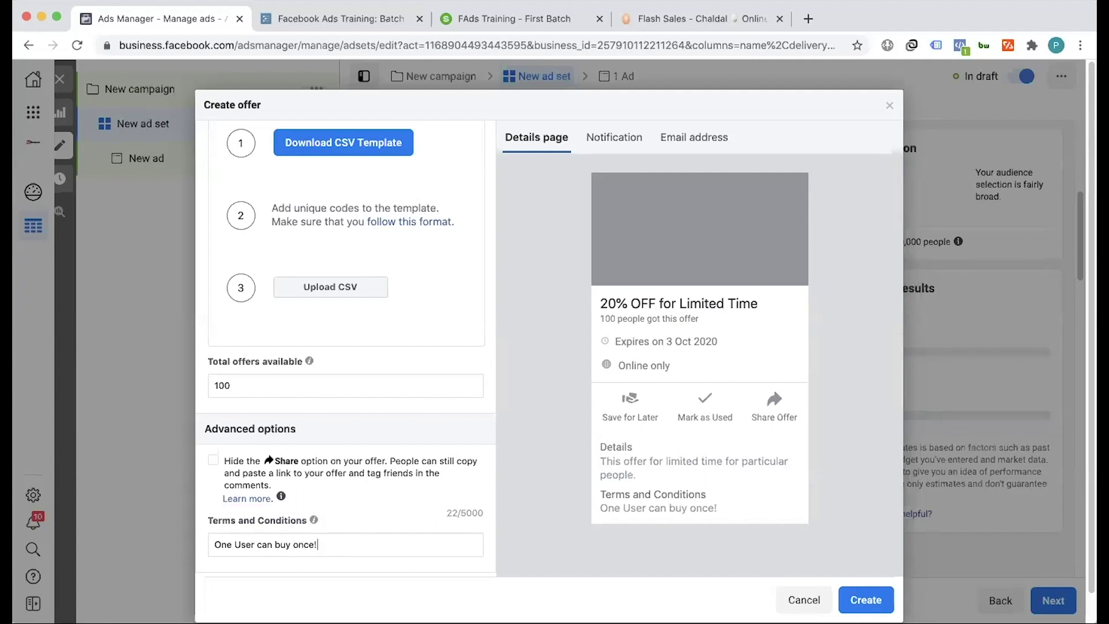
pyautogui.scroll(3, 293, 518)
pyautogui.scroll(-3, 293, 518)
pyautogui.tripleClick(243, 545)
pyautogui.press('BackSpace')
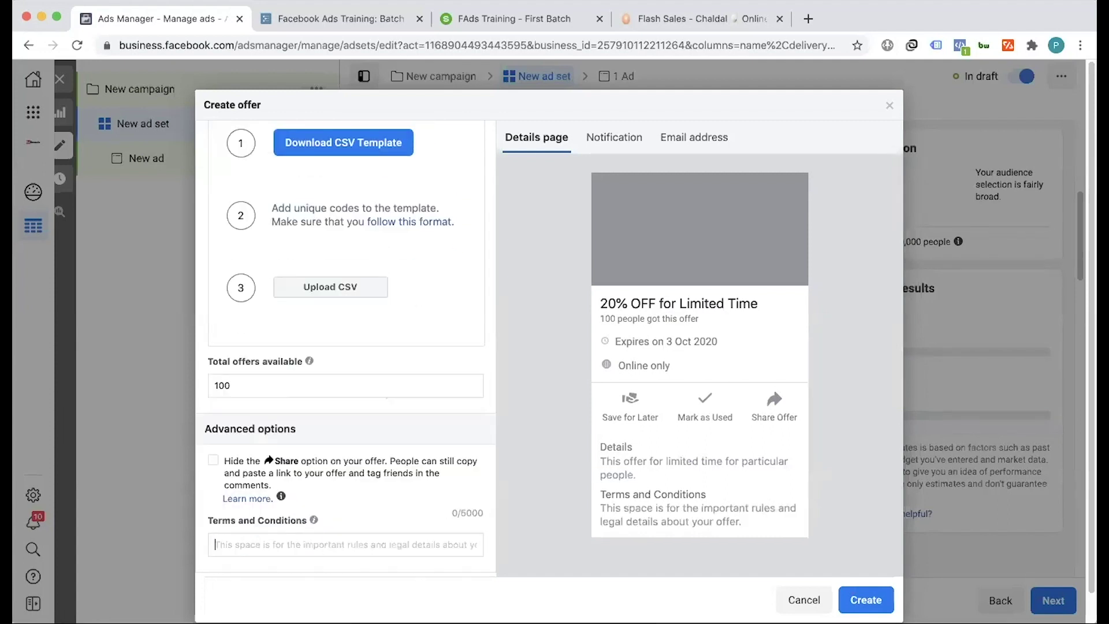
pyautogui.scroll(10, 285, 453)
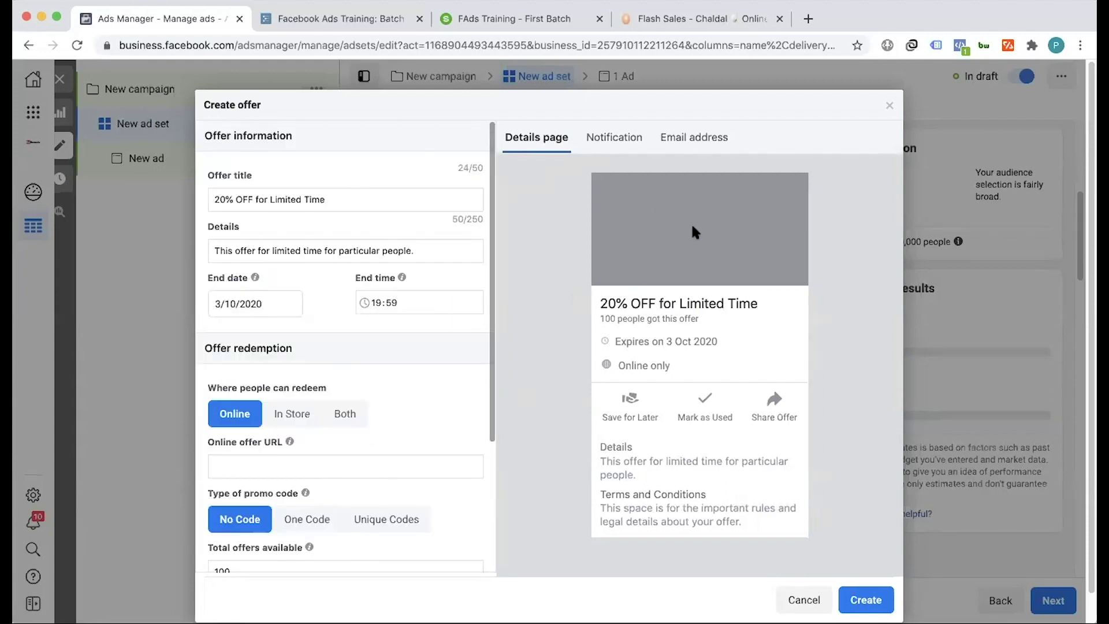
# - Preview the offer's notification and email versions, and return to the details page preview
pyautogui.click(617, 141)
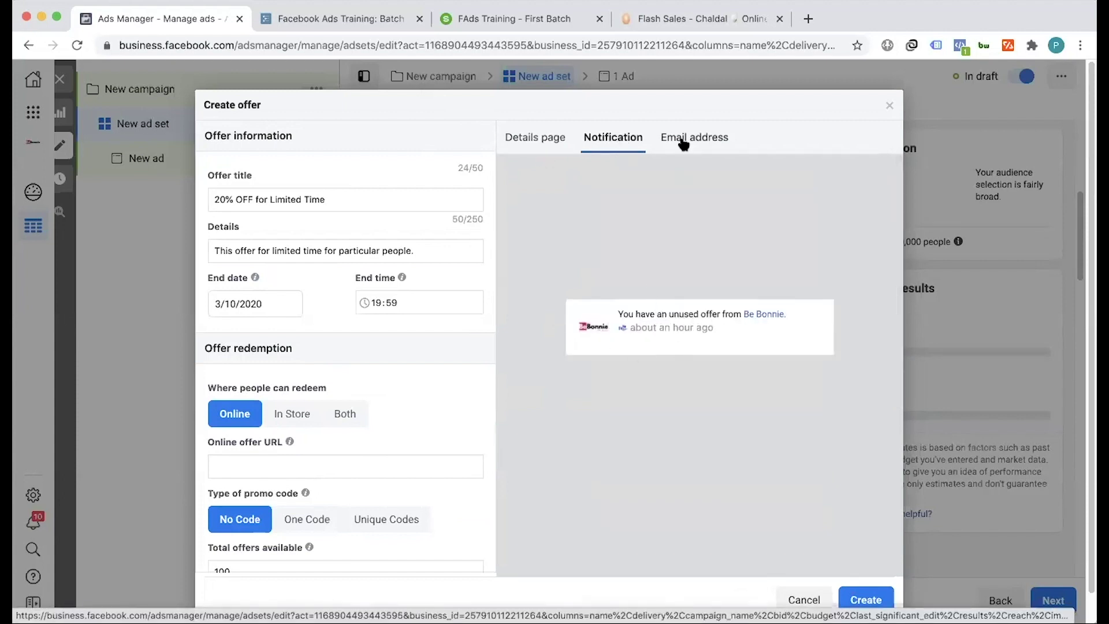
pyautogui.click(683, 144)
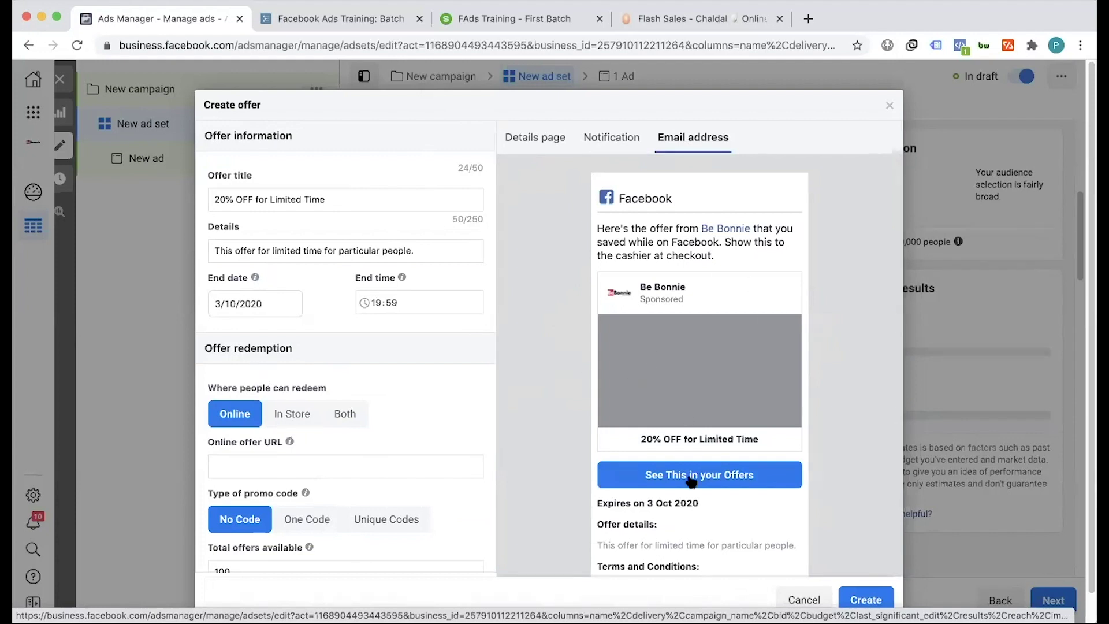
pyautogui.scroll(-2, 633, 399)
pyautogui.scroll(2, 643, 404)
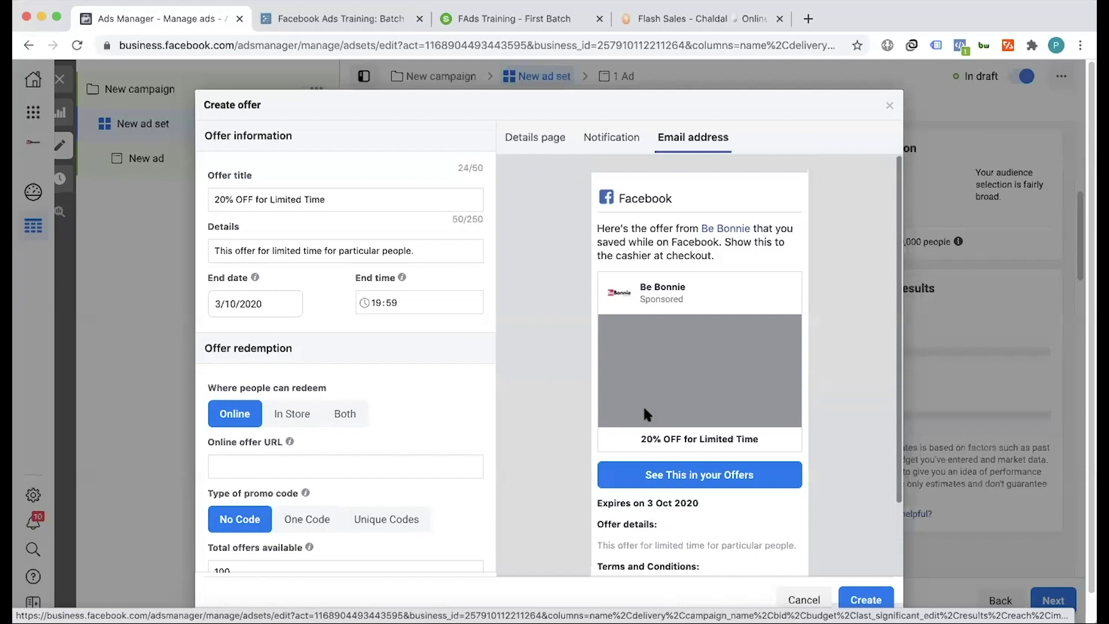
pyautogui.click(536, 139)
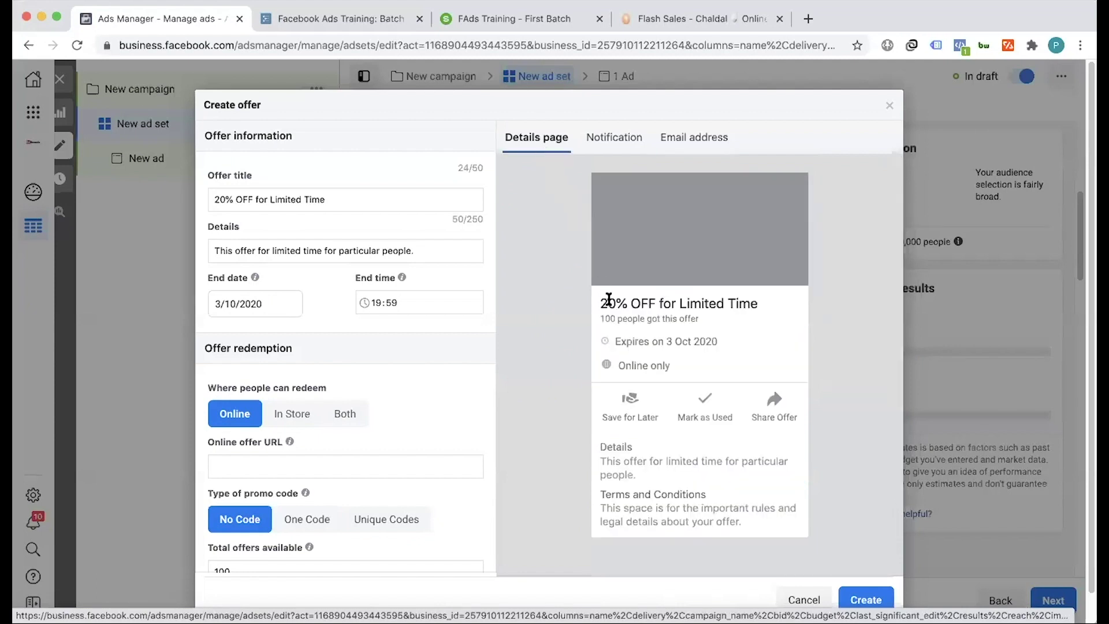
# - Enter "One user once" as the offer's terms and conditions, and try to create the offer
pyautogui.scroll(-3, 386, 392)
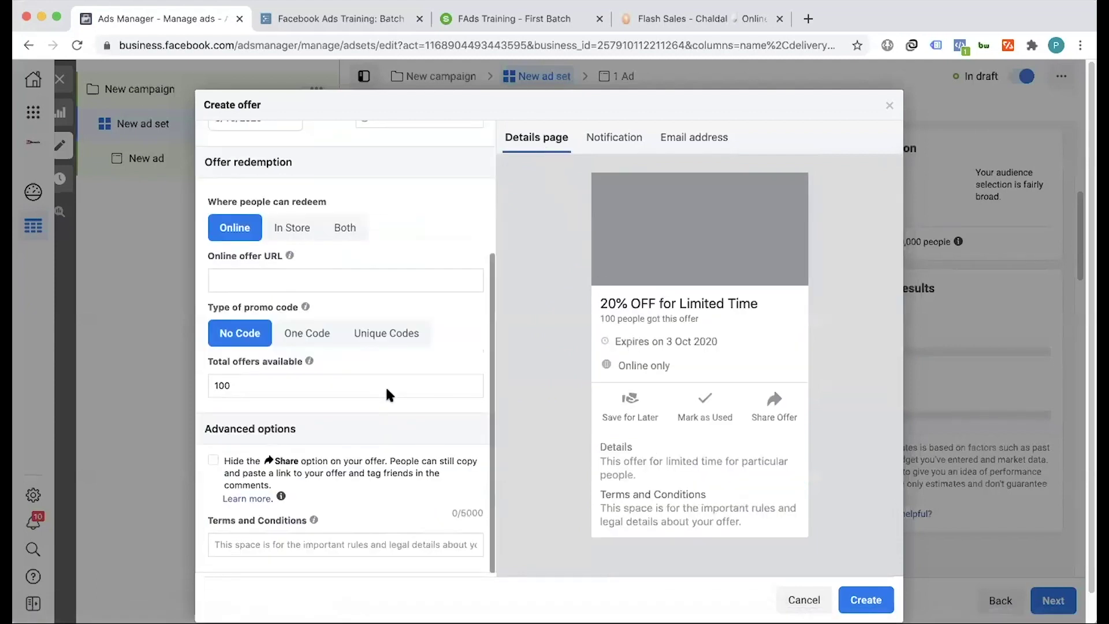
pyautogui.click(281, 543)
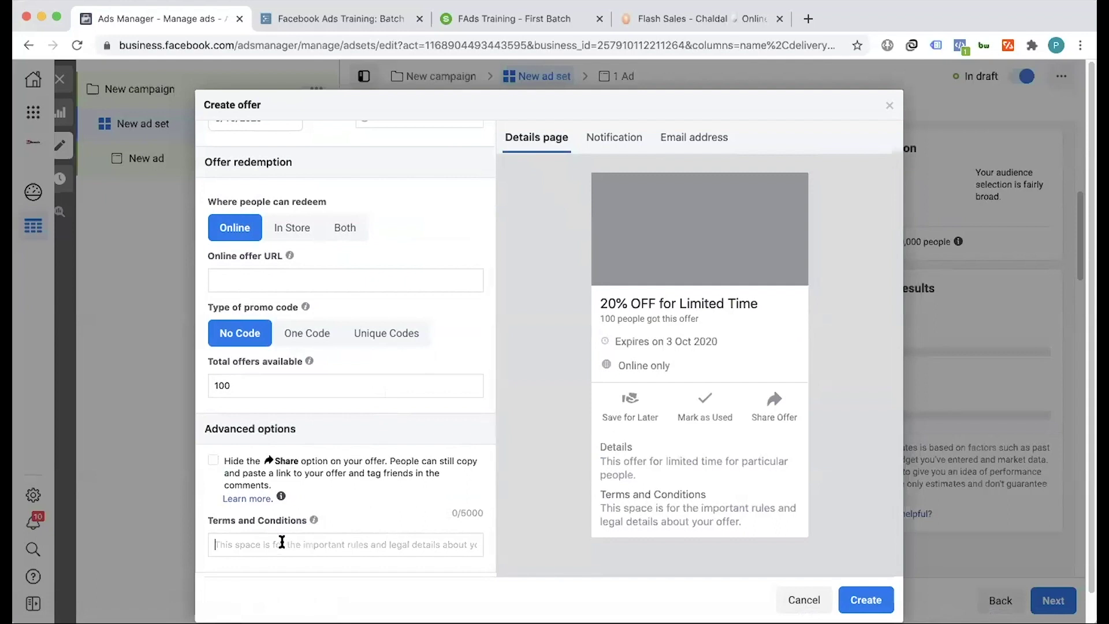
pyautogui.write('One user onces')
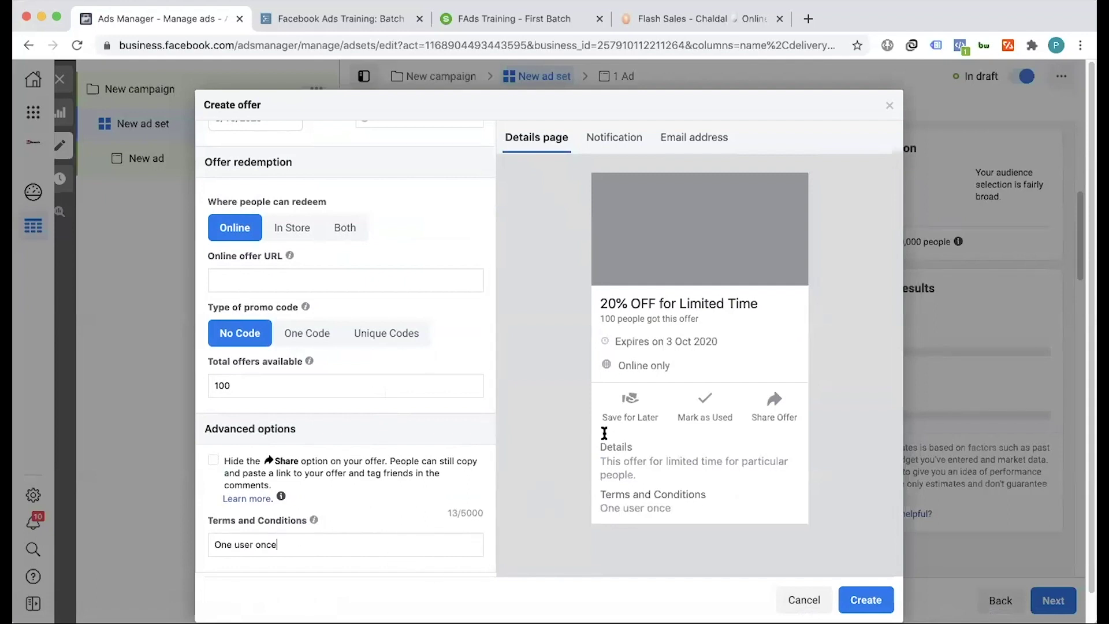
pyautogui.click(866, 599)
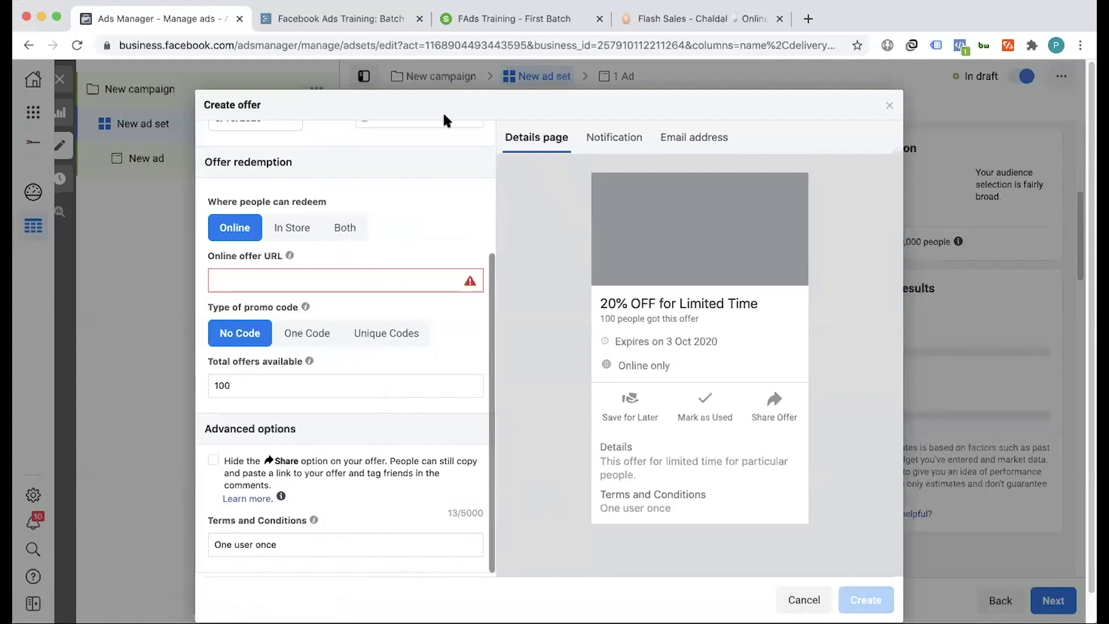
pyautogui.press('super+t')
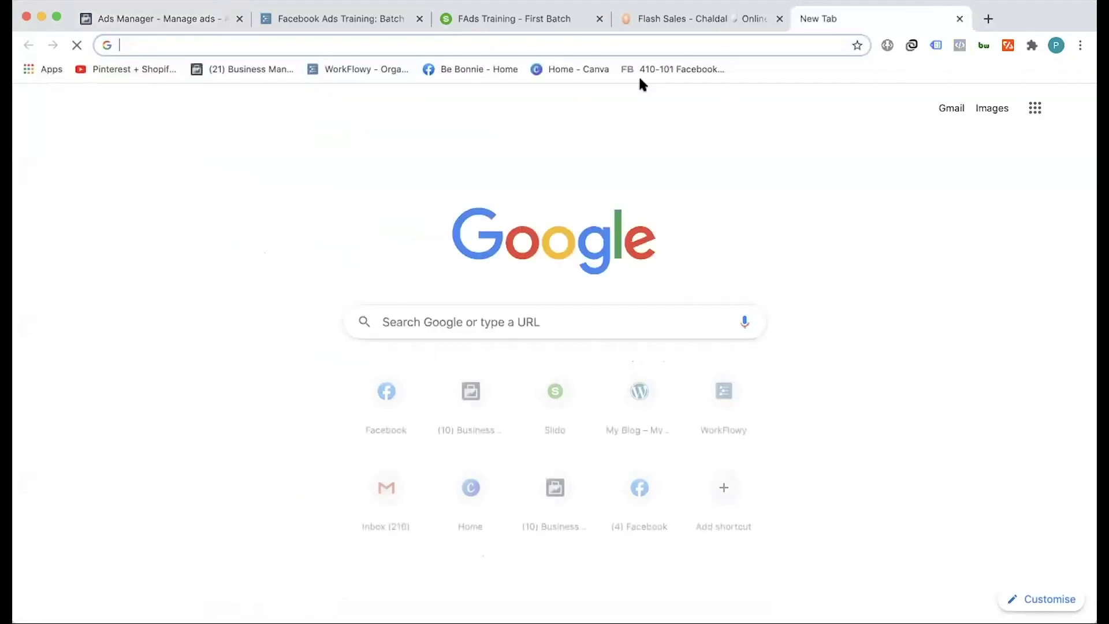
pyautogui.write('bd')
pyautogui.click(272, 280)
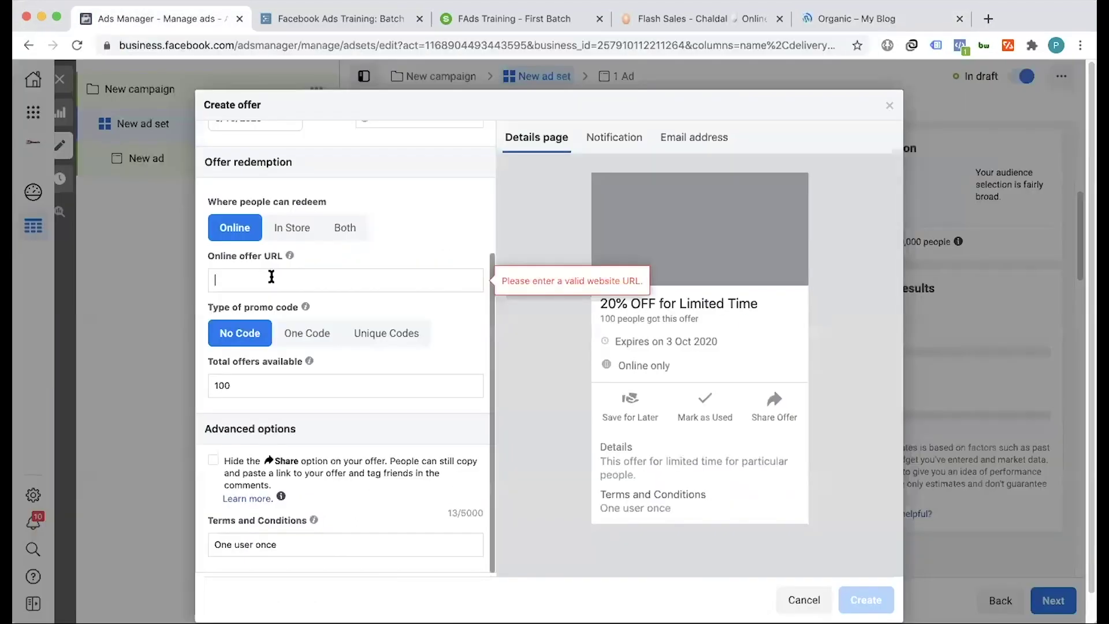
pyautogui.write('https://bebonnie.xyz/product-category/organic/')
pyautogui.scroll(3, 416, 231)
pyautogui.scroll(-3, 370, 244)
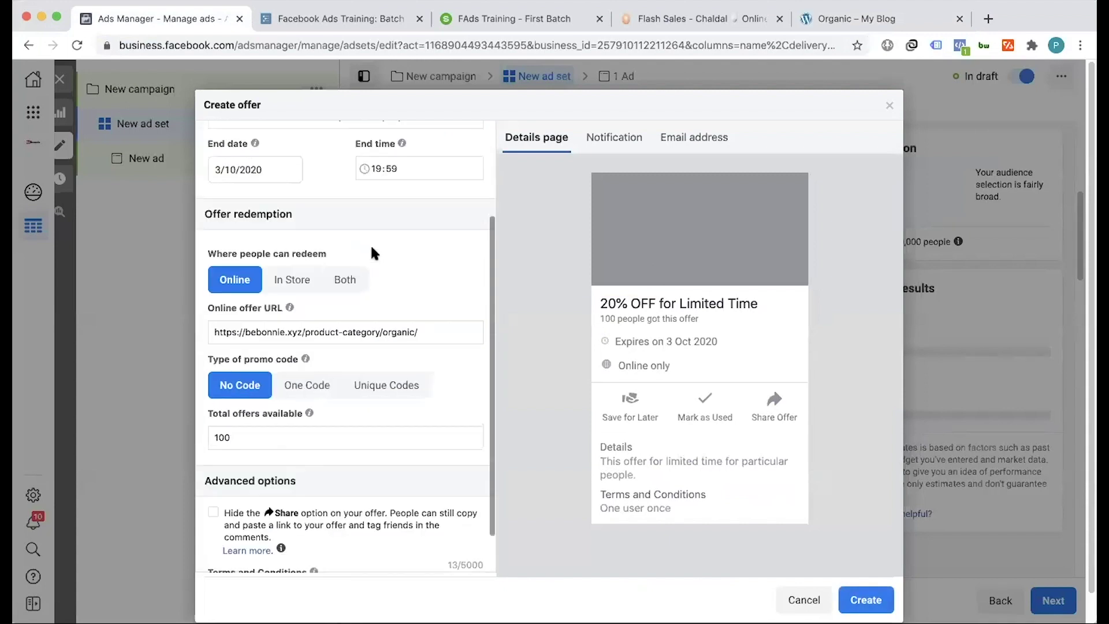
pyautogui.click(868, 597)
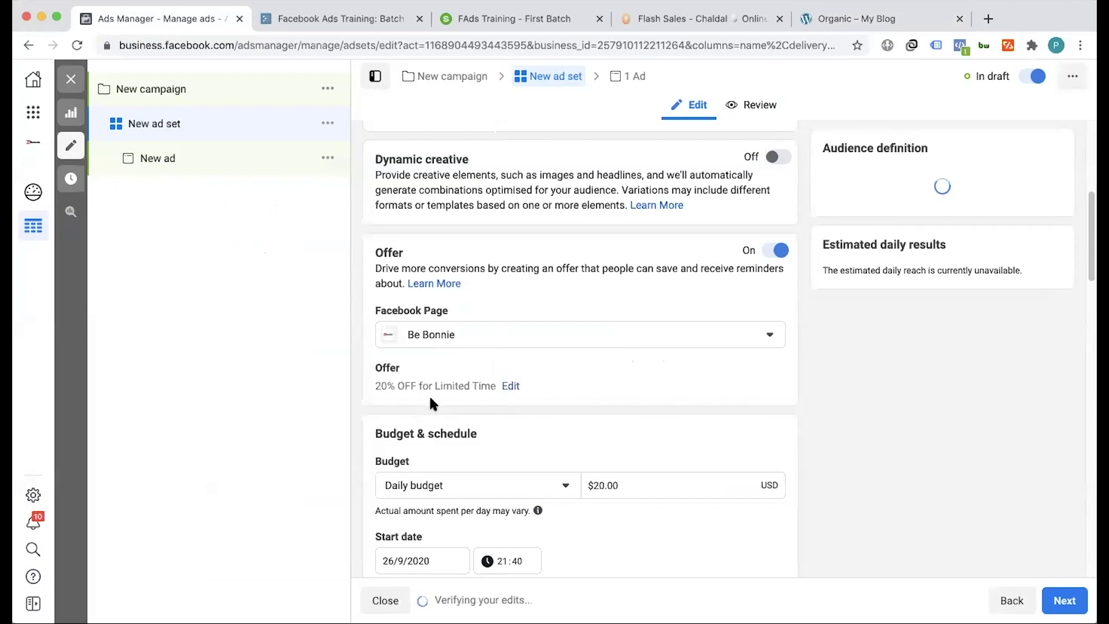
# - Review the ad set's budget, schedule and traffic settings, and open the new ad for editing
pyautogui.scroll(-12, 469, 381)
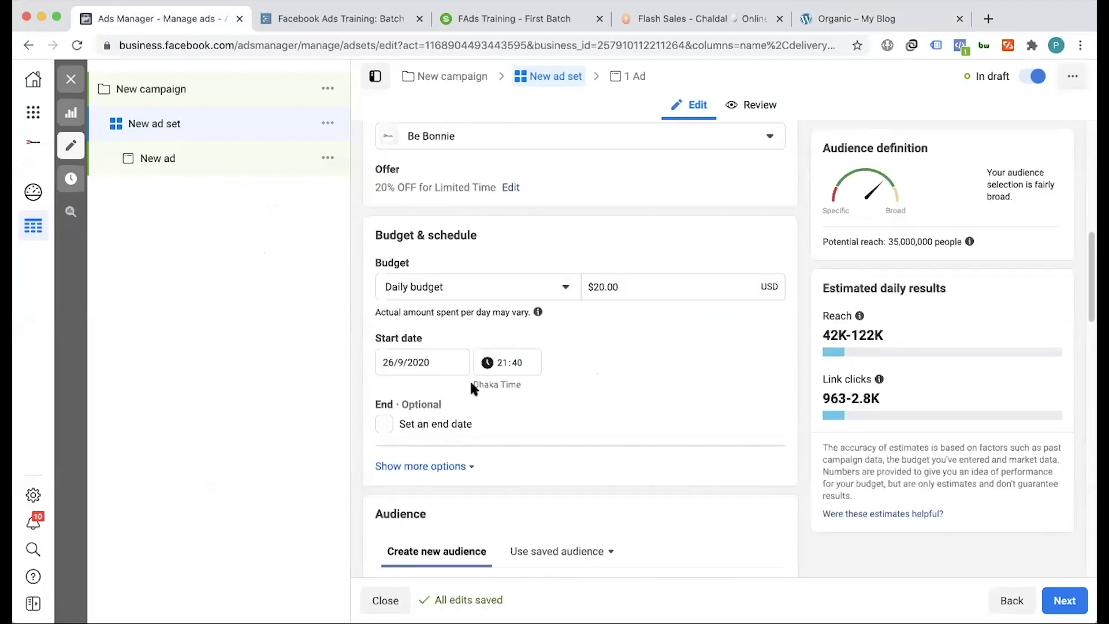
pyautogui.scroll(-10, 470, 379)
pyautogui.scroll(4, 469, 379)
pyautogui.scroll(20, 470, 379)
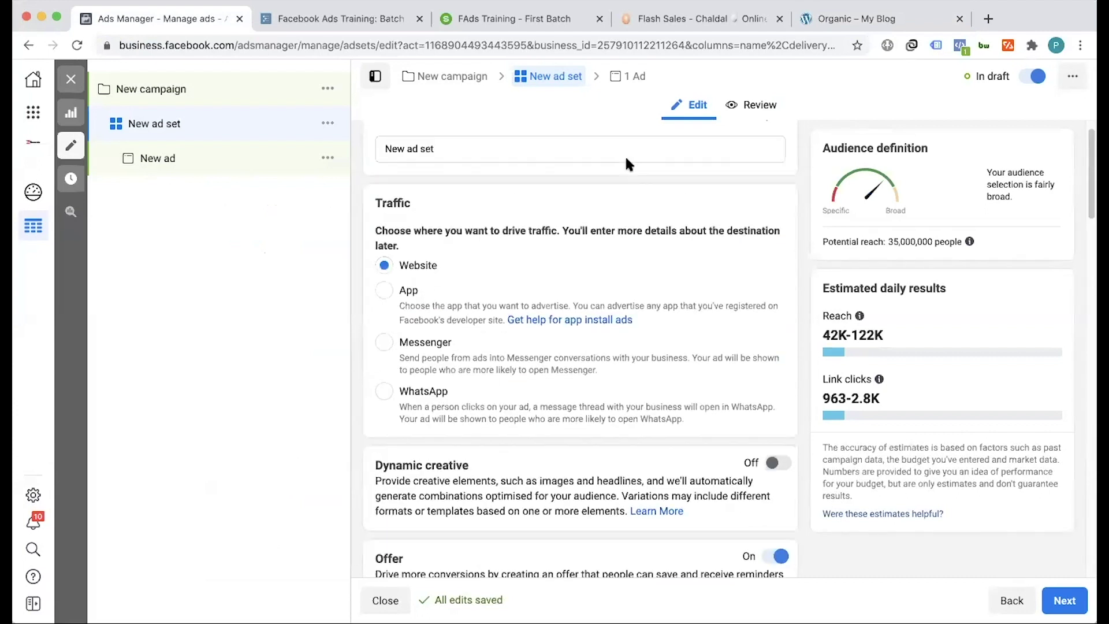
pyautogui.click(631, 78)
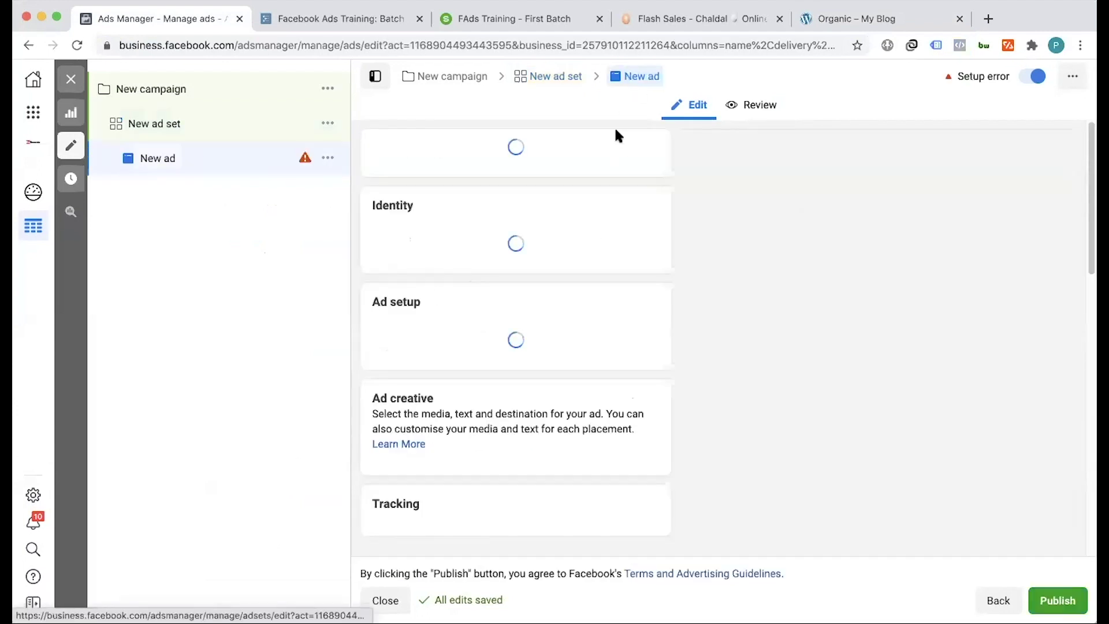
# - Add the 1200 × 628 image 1.png_105 as the media of the single image ad
pyautogui.scroll(-1, 563, 370)
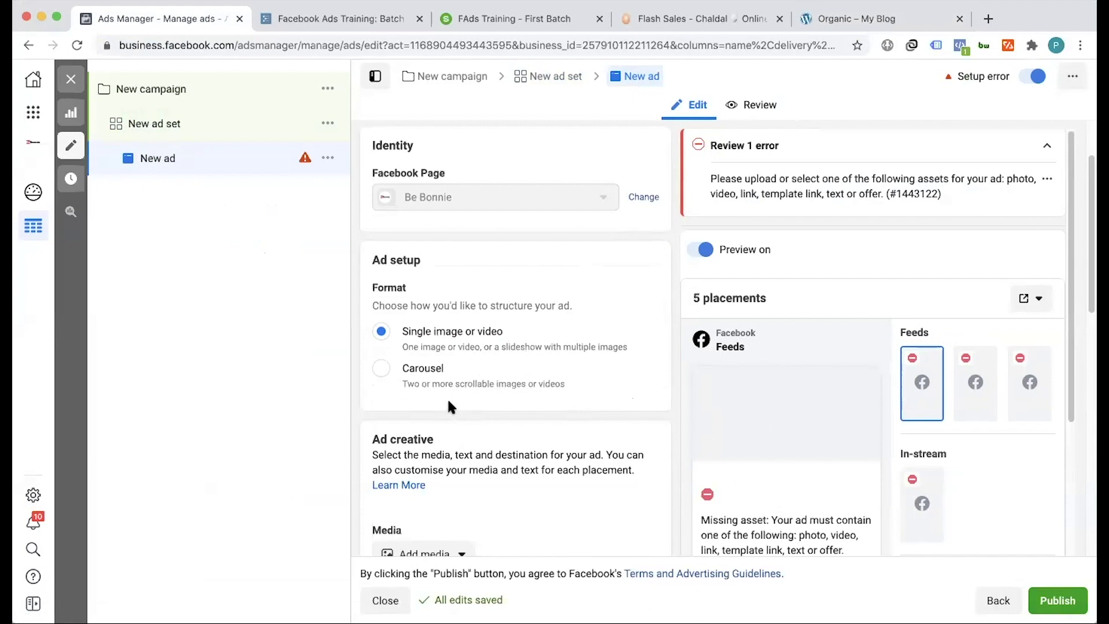
pyautogui.scroll(-5, 447, 397)
pyautogui.click(421, 368)
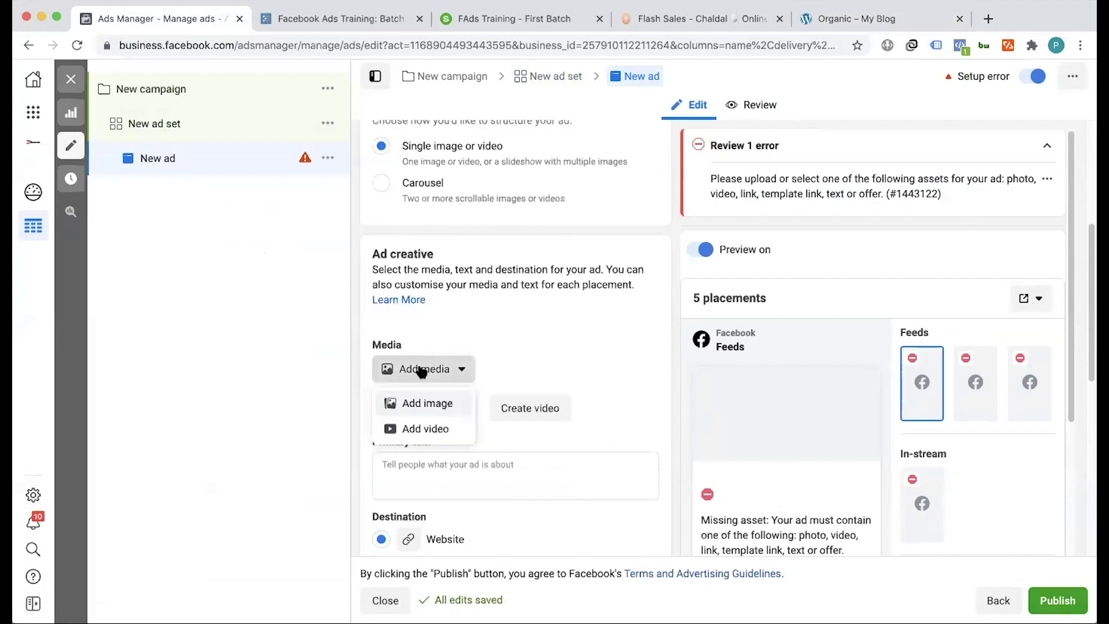
pyautogui.click(435, 404)
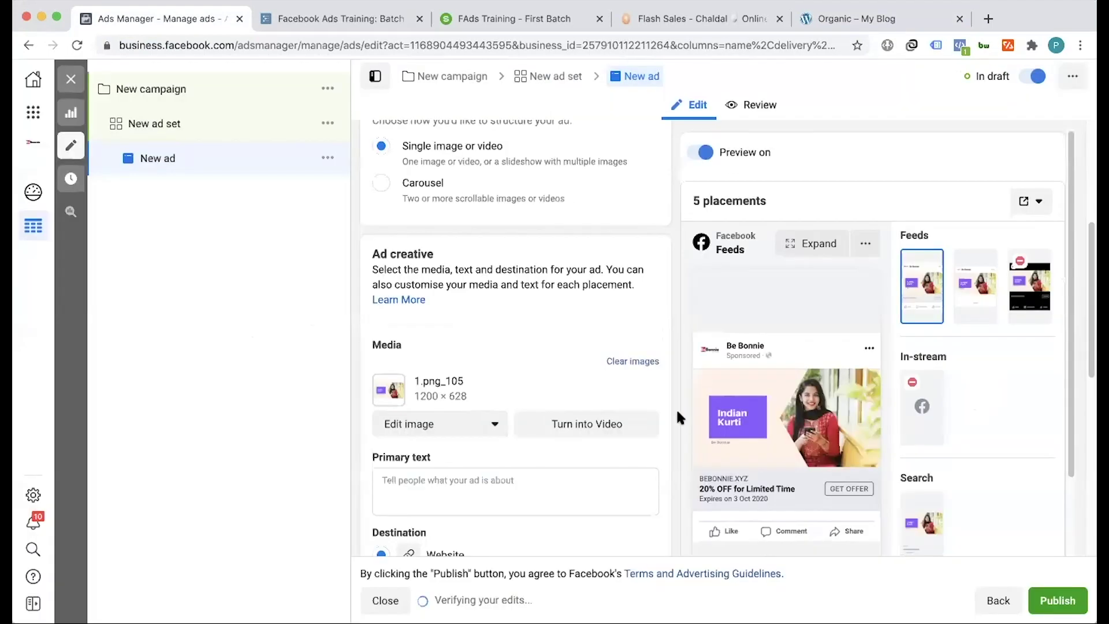
# - Review the new ad's primary text, website destination, tracking, identity and format settings alongside its feed preview
pyautogui.scroll(-2, 745, 431)
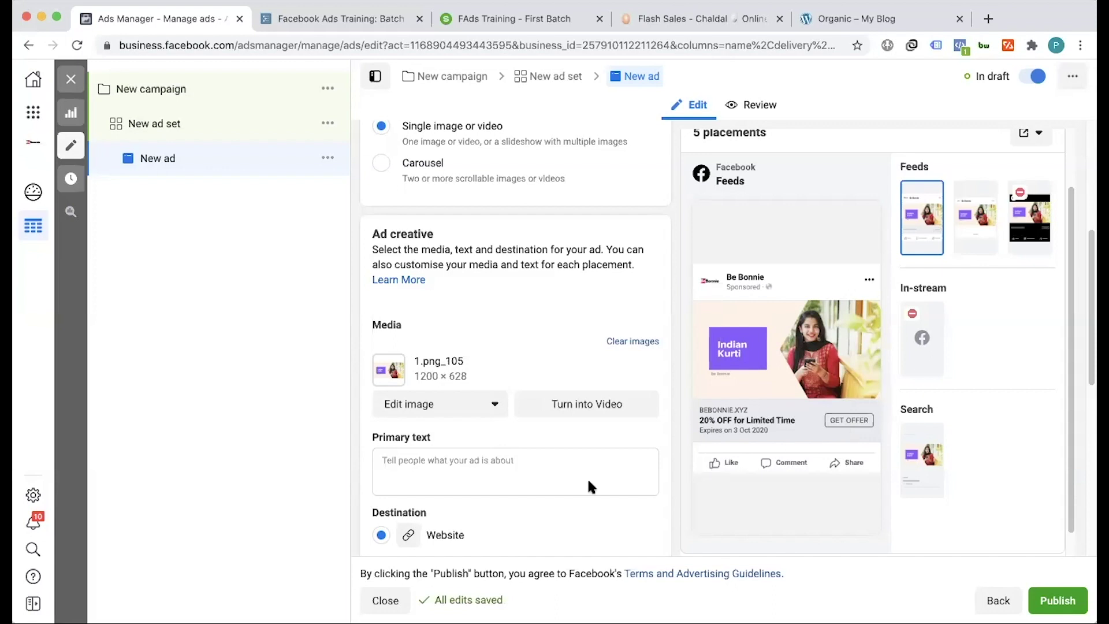
pyautogui.click(437, 466)
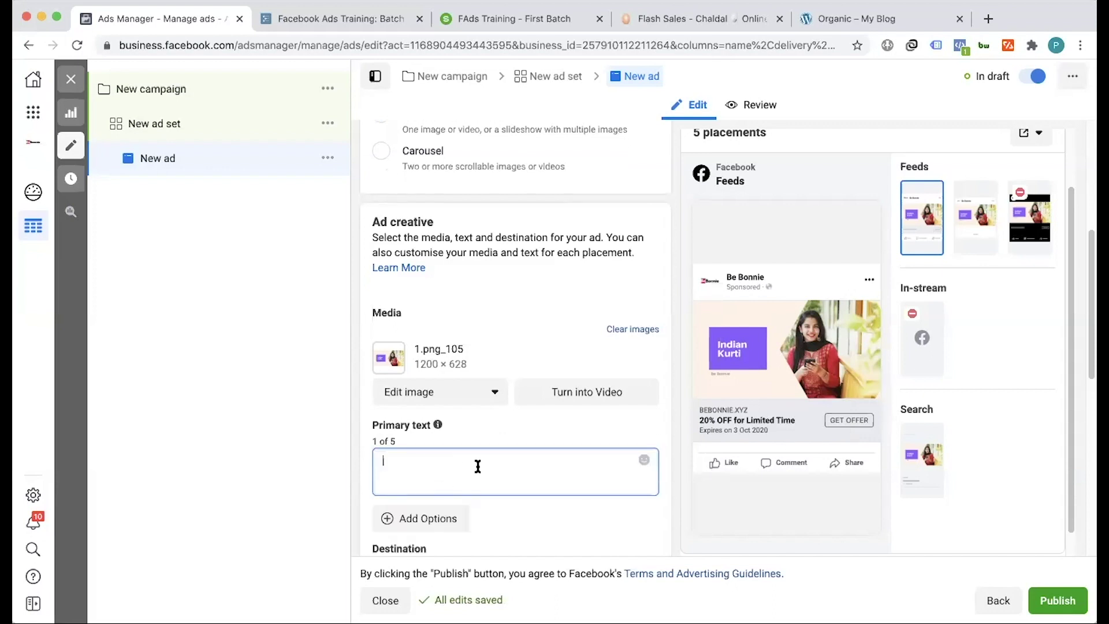
pyautogui.scroll(-2, 477, 466)
pyautogui.scroll(-6, 476, 462)
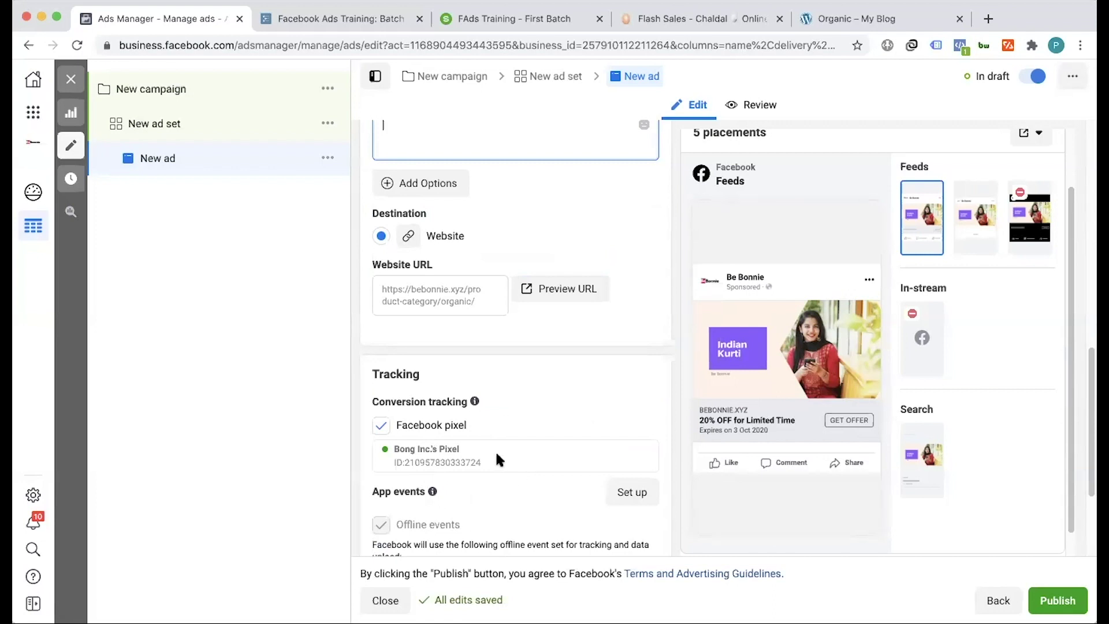
pyautogui.scroll(-2, 498, 430)
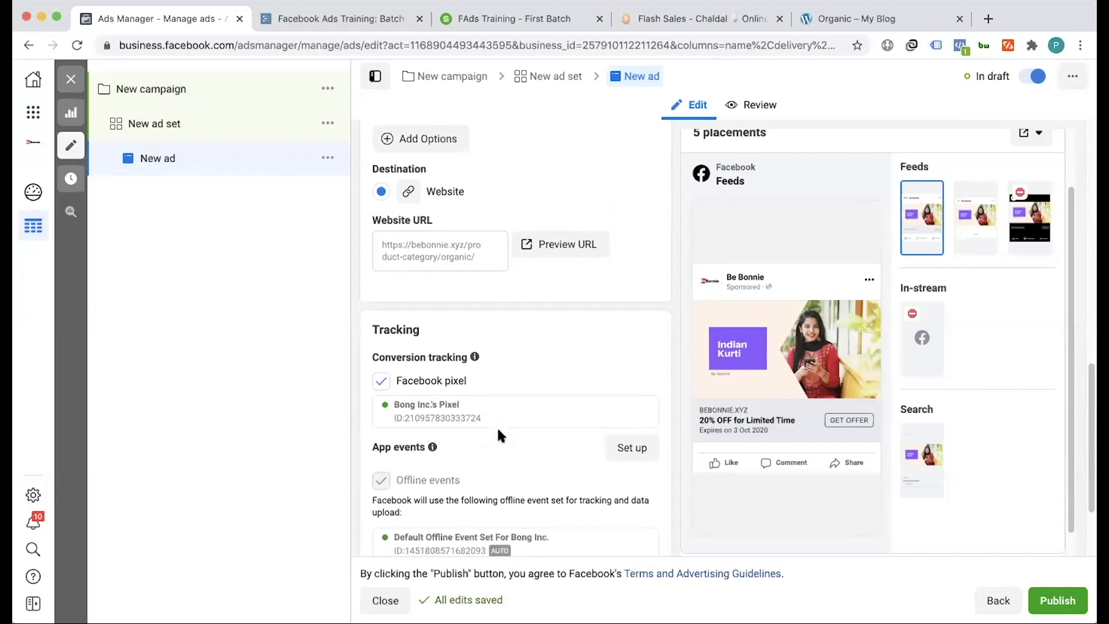
pyautogui.scroll(-1, 500, 435)
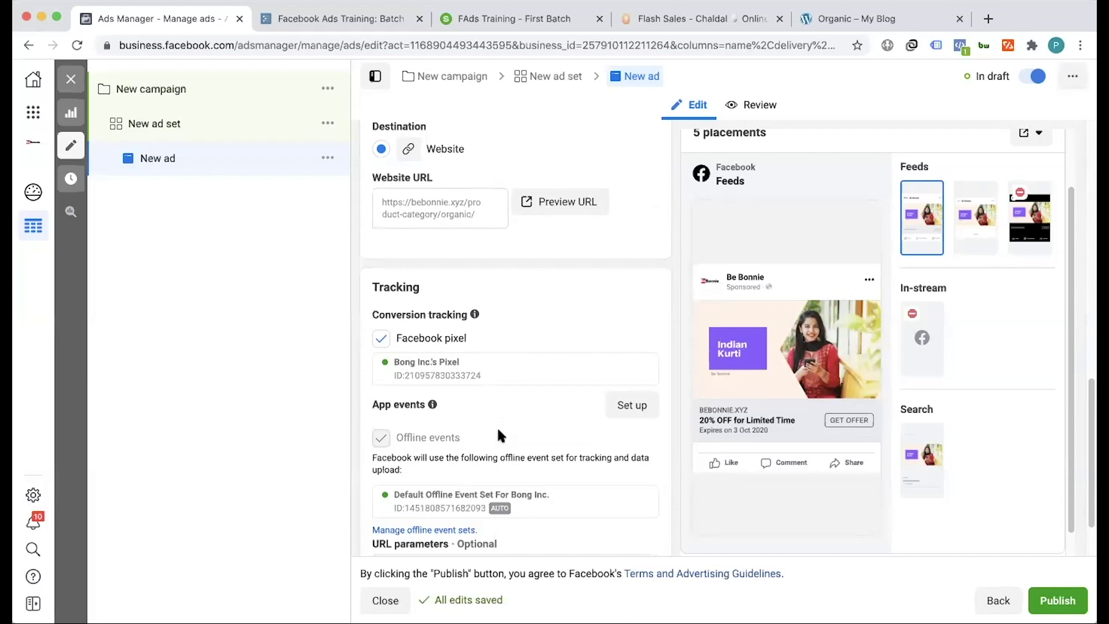
pyautogui.scroll(4, 497, 425)
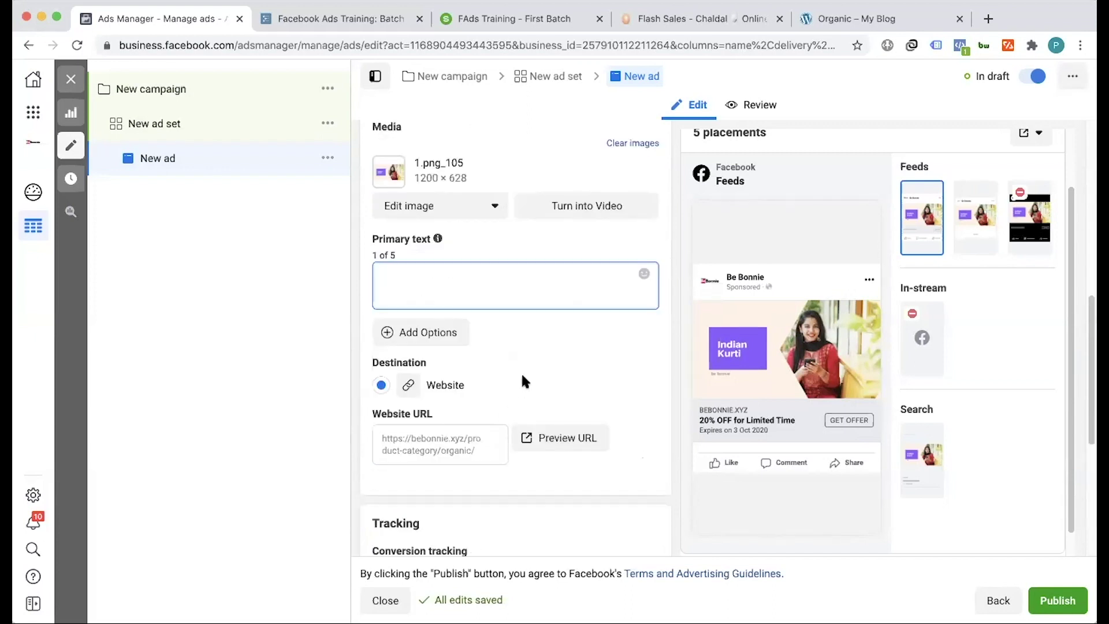
pyautogui.scroll(9, 521, 372)
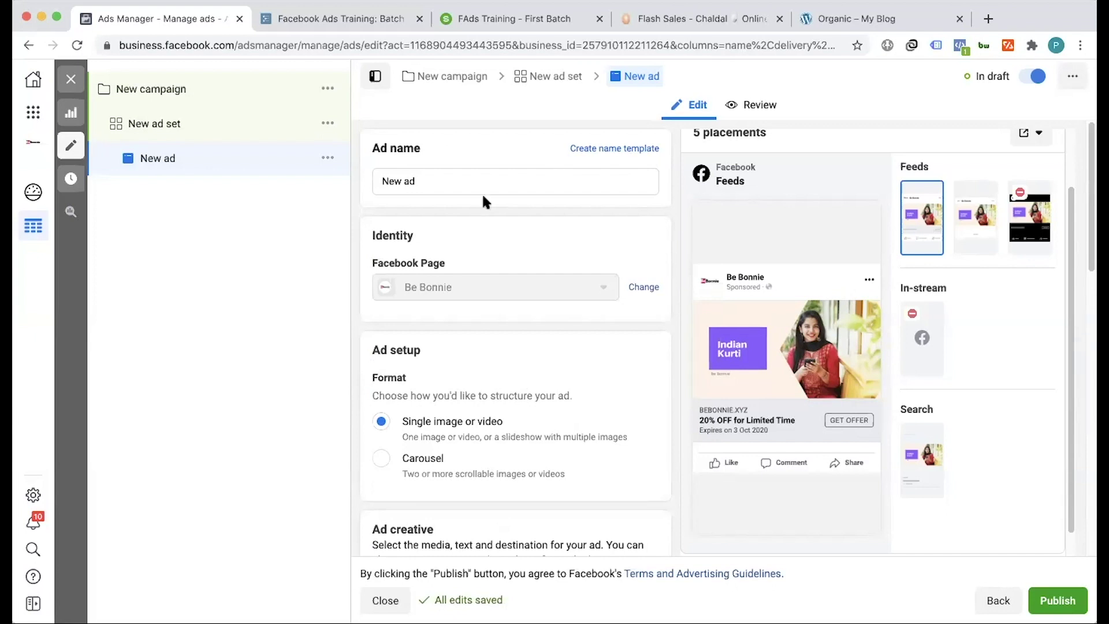
pyautogui.scroll(-3, 516, 326)
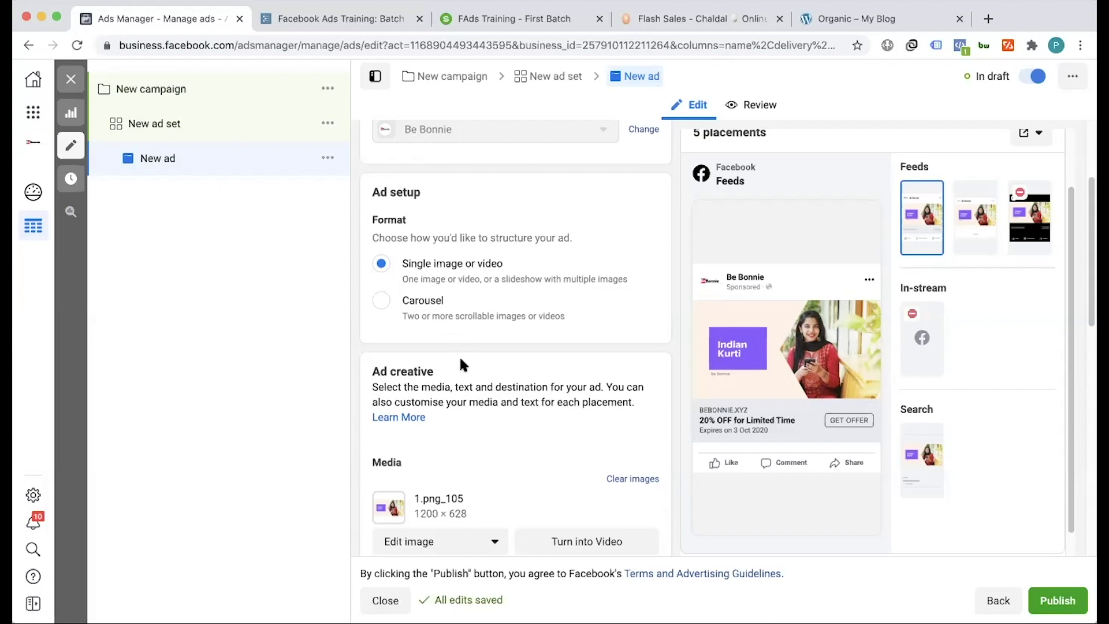
# - Switch to the WorkFlowy training outline, go through the Overview, Objectives and Features items under Offers, and collapse Offers
pyautogui.click(340, 26)
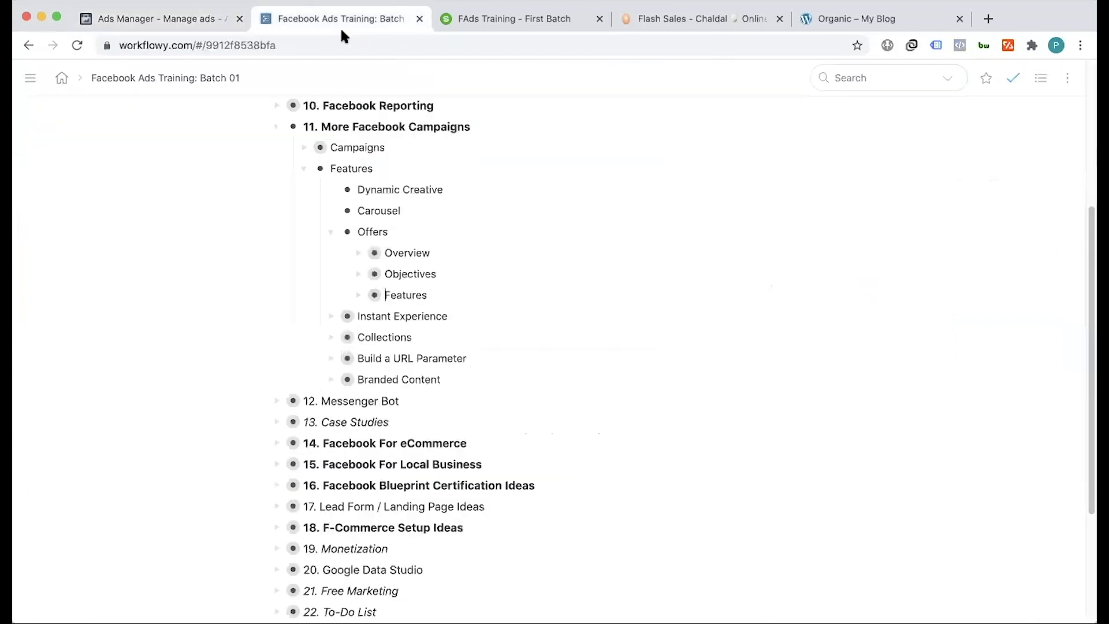
pyautogui.click(358, 295)
pyautogui.click(358, 295)
pyautogui.click(356, 276)
pyautogui.click(355, 274)
pyautogui.click(355, 251)
pyautogui.click(354, 250)
pyautogui.click(333, 232)
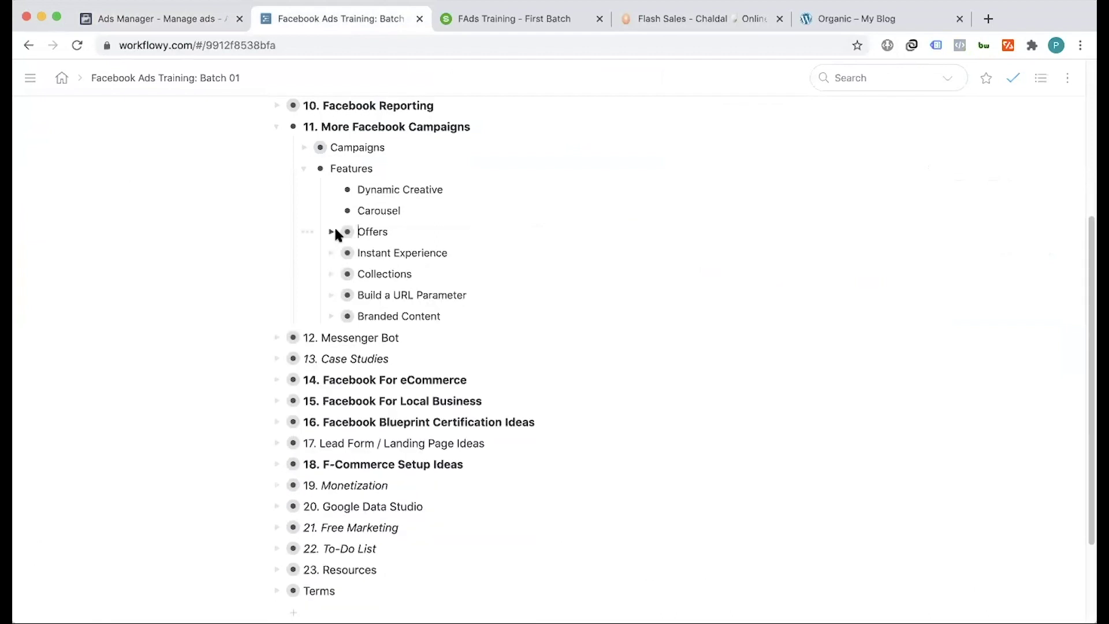